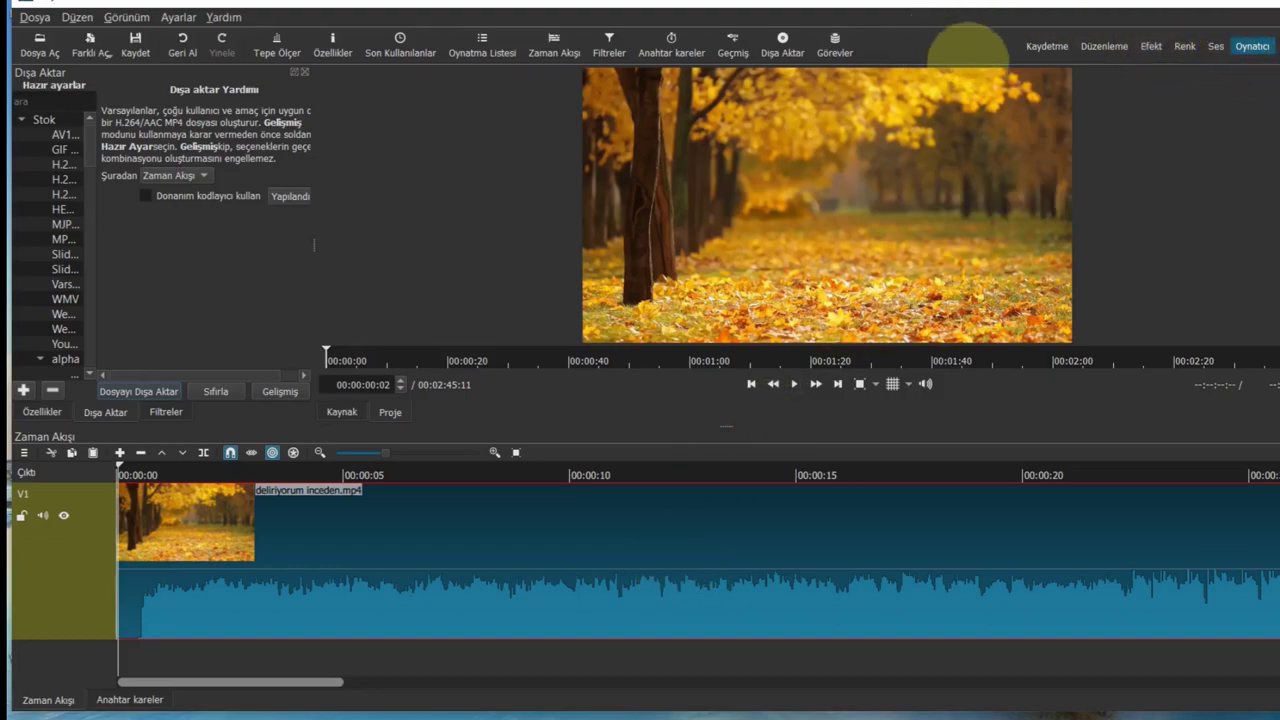
Add the Ses Dalgası Görselleştirme filter to the deliriyorum inceden.mp4 clip, searching the filters for "ses"
click(1151, 46)
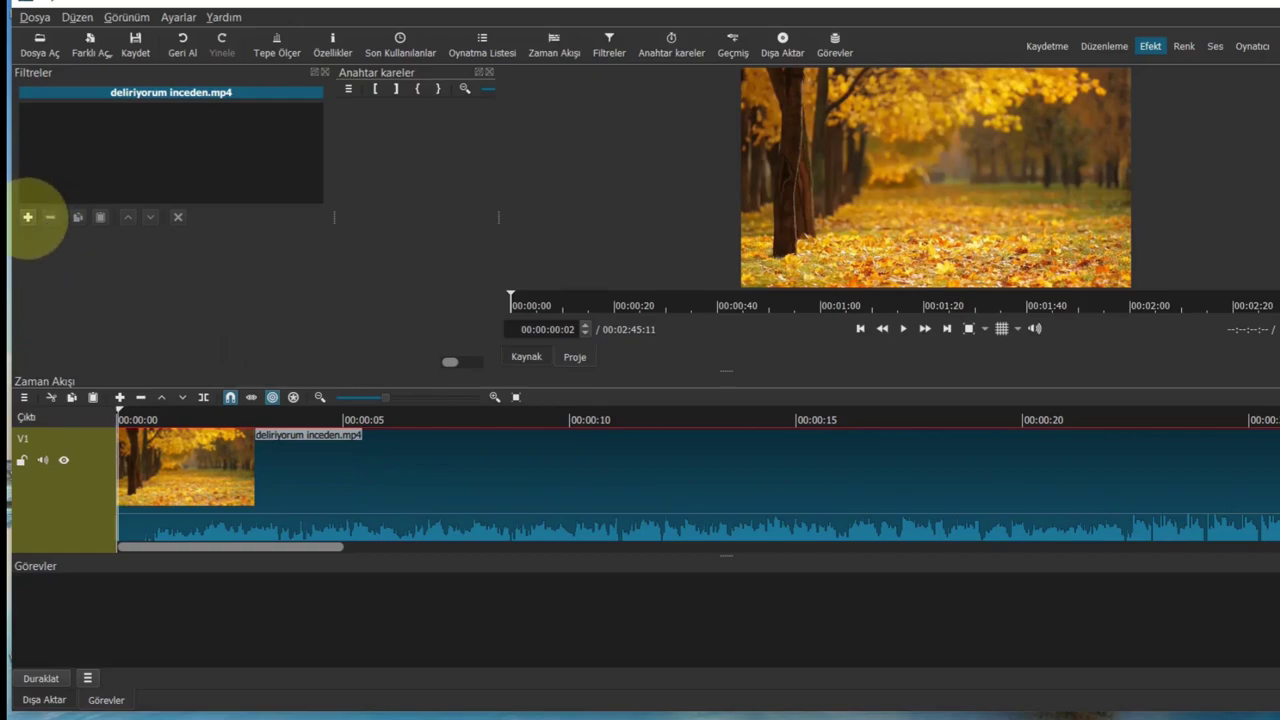
click(28, 217)
text(ses)
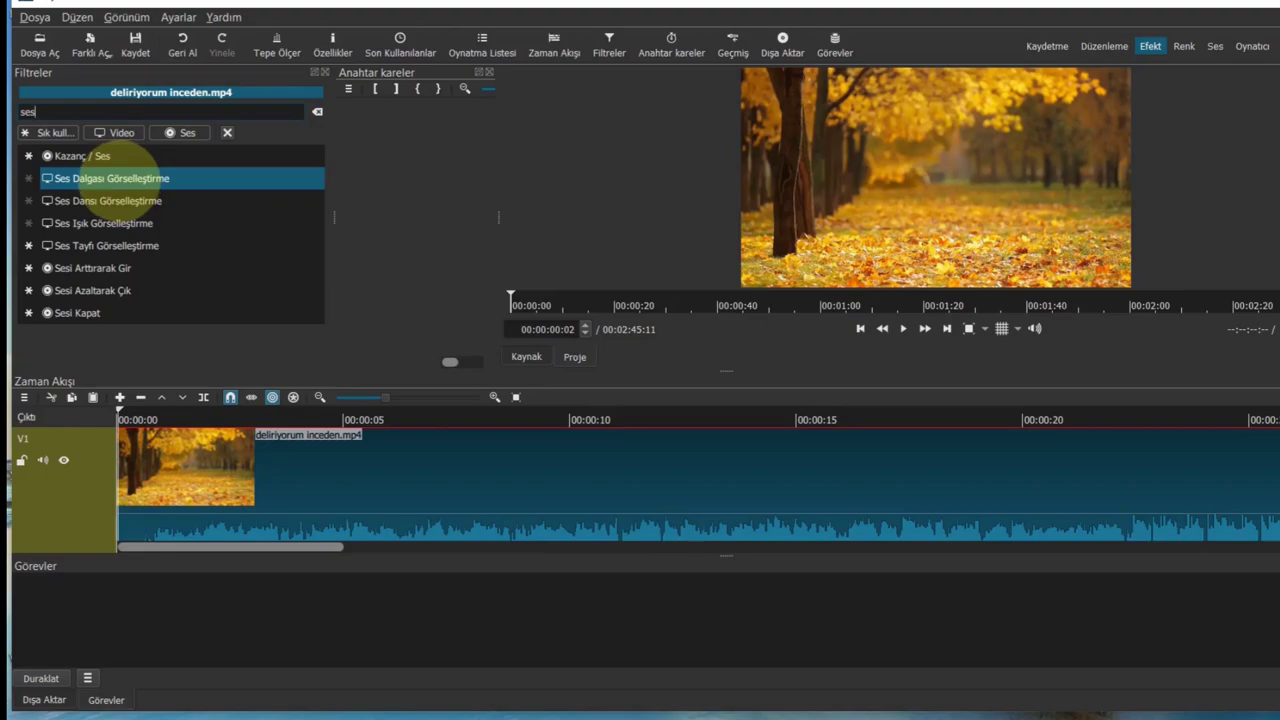
click(148, 178)
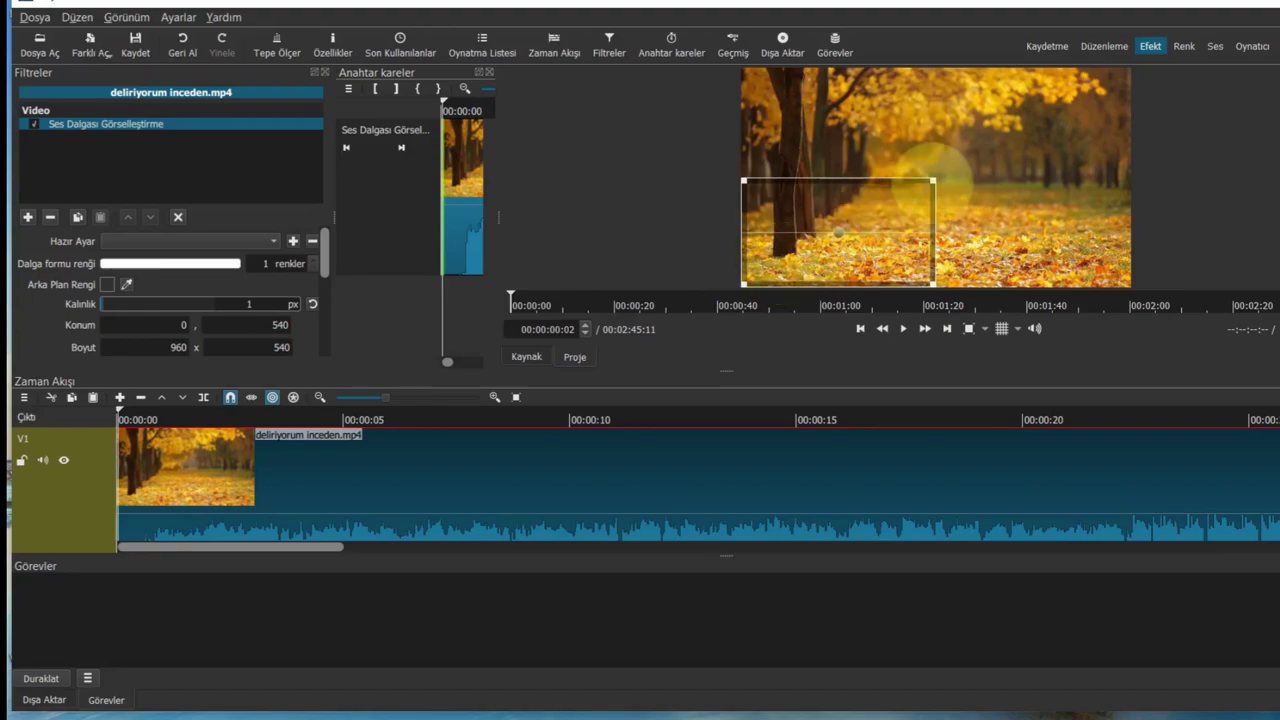
Resize the waveform frame to about 1764 x 816, move it to about 48, 195, and preview it in playback
drag(931, 180, 1104, 124)
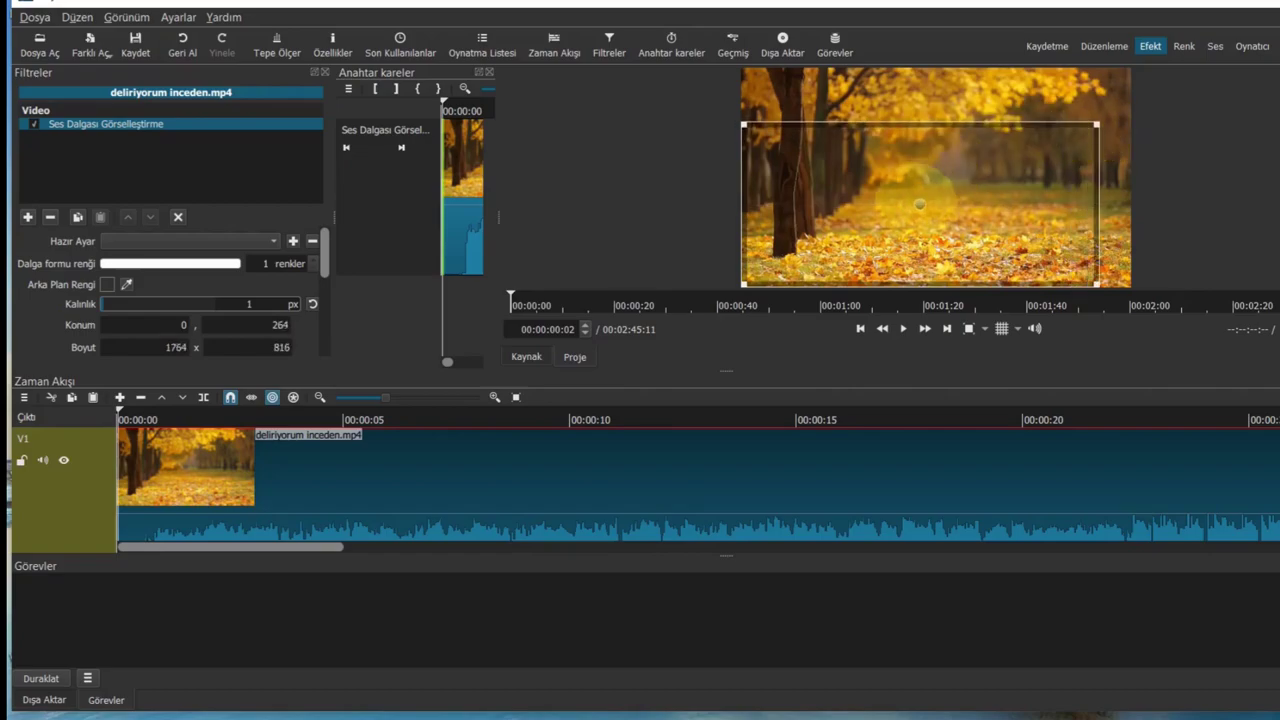
drag(919, 204, 930, 189)
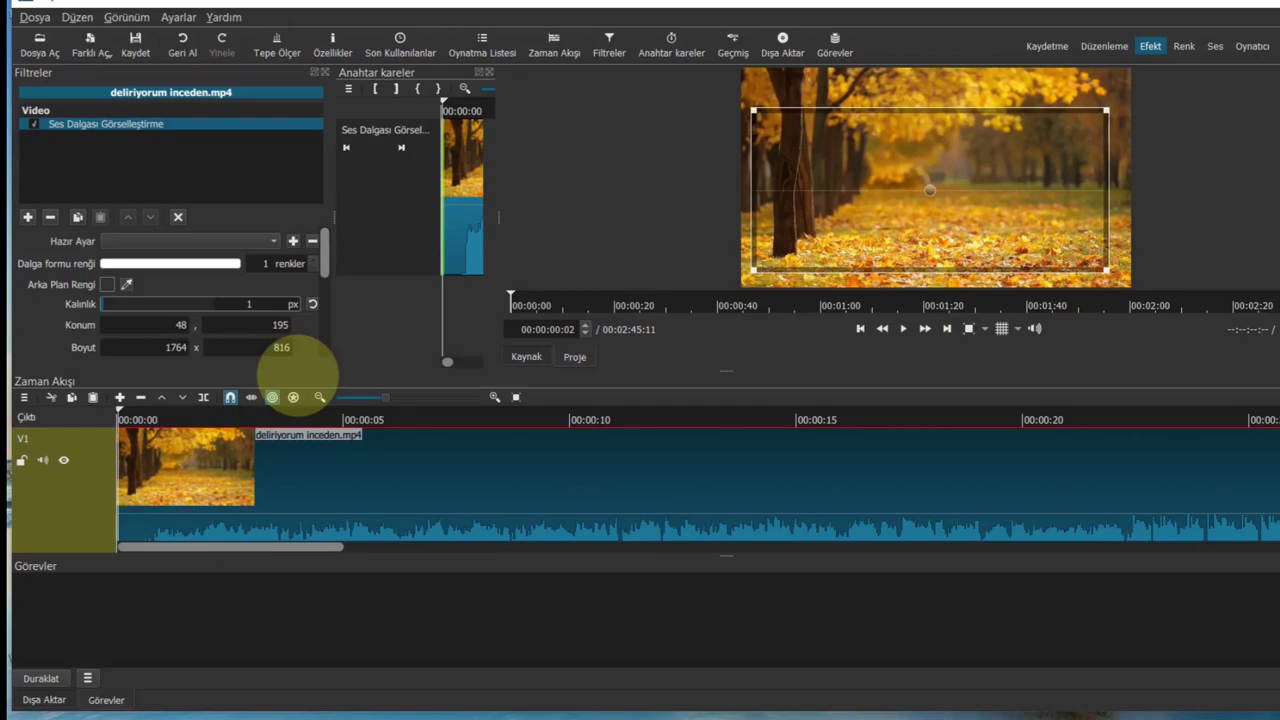
key(space)
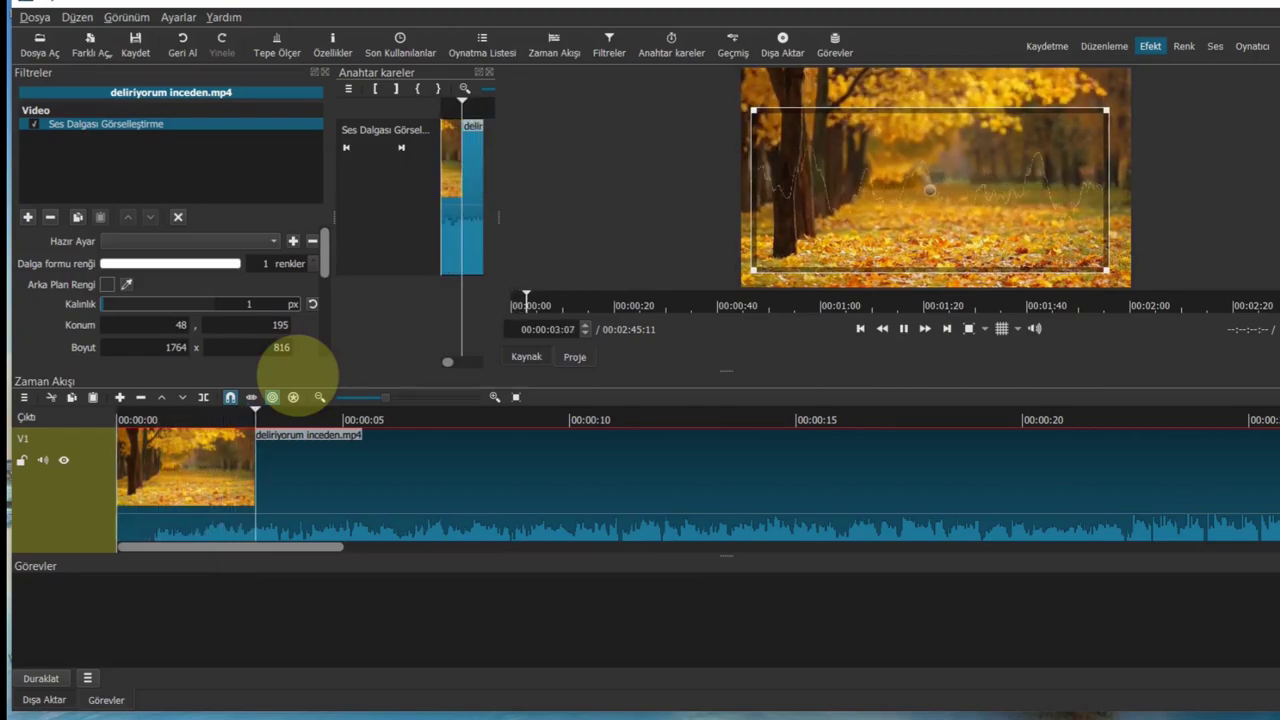
key(space)
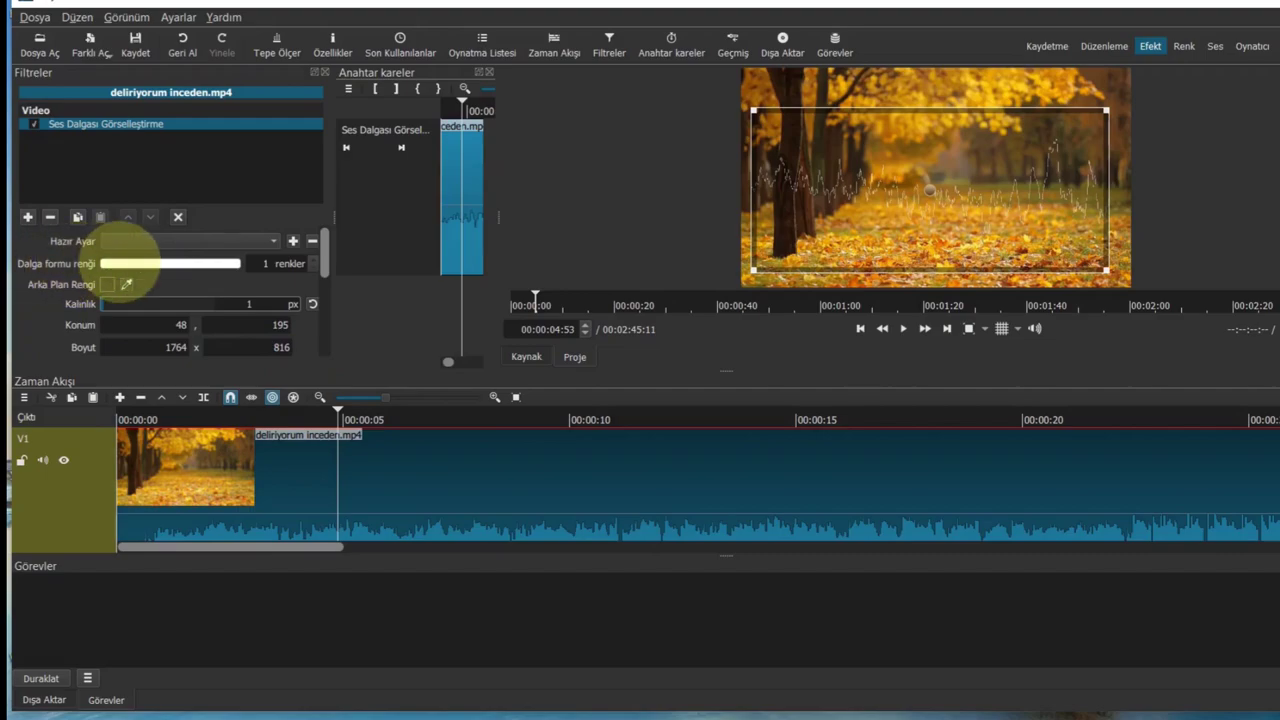
Color the waveform with a two-color gradient from blue #0055ff to peach #ffaa7f
click(128, 260)
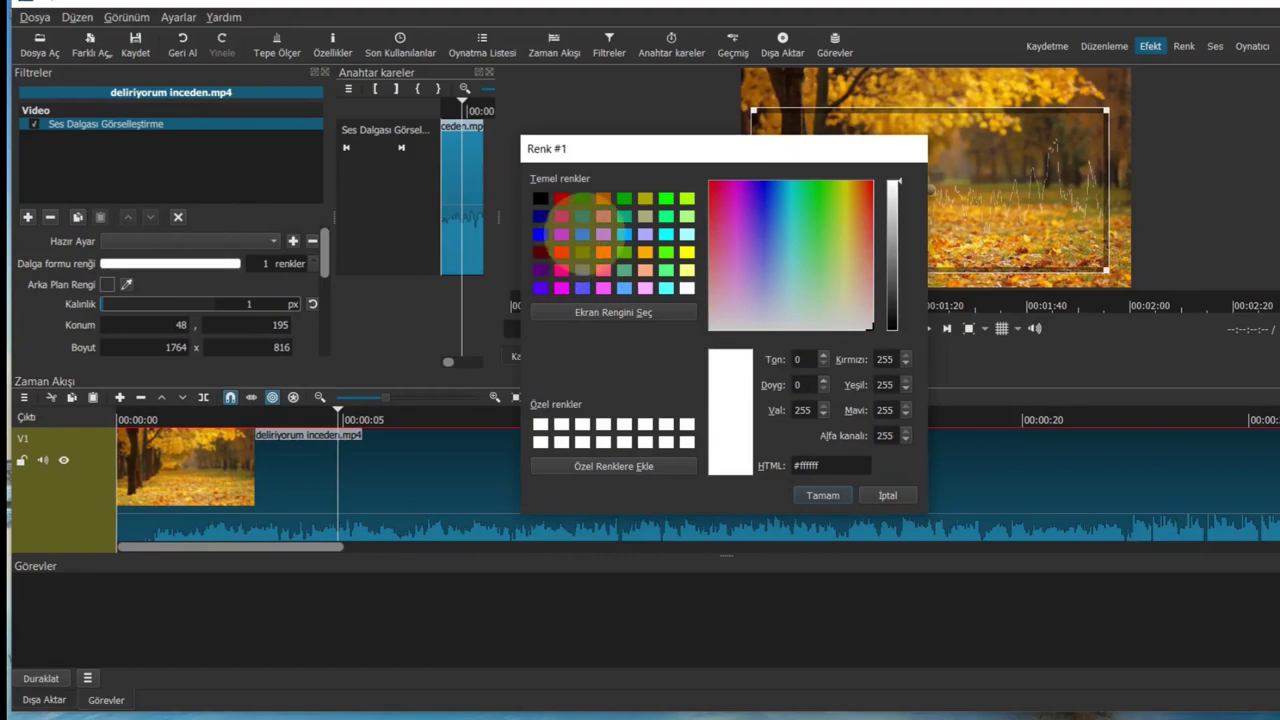
click(582, 234)
click(822, 495)
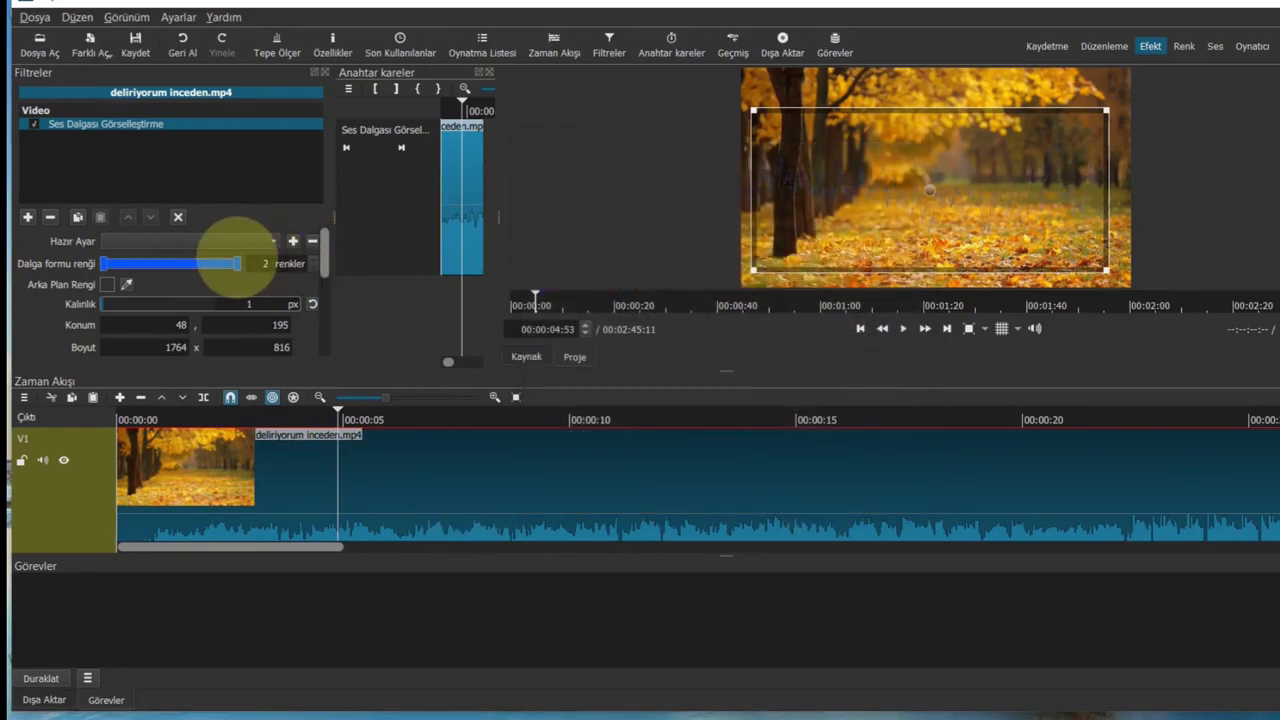
click(236, 263)
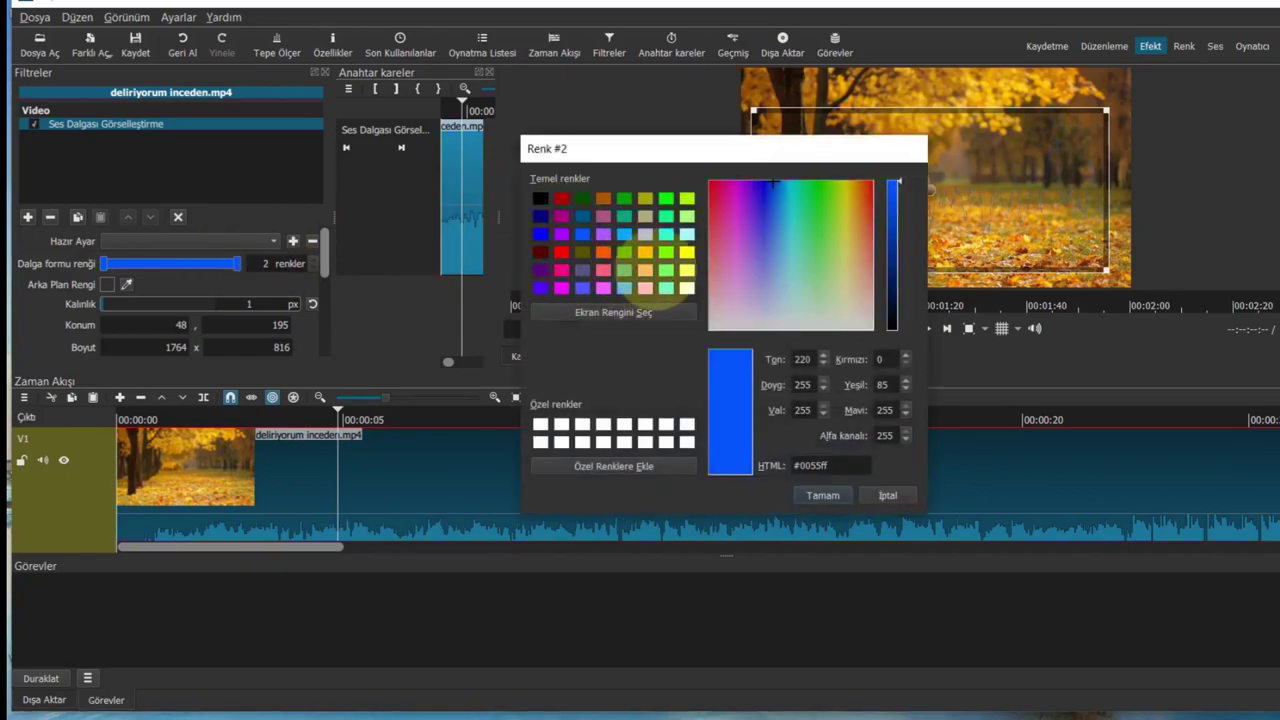
click(645, 270)
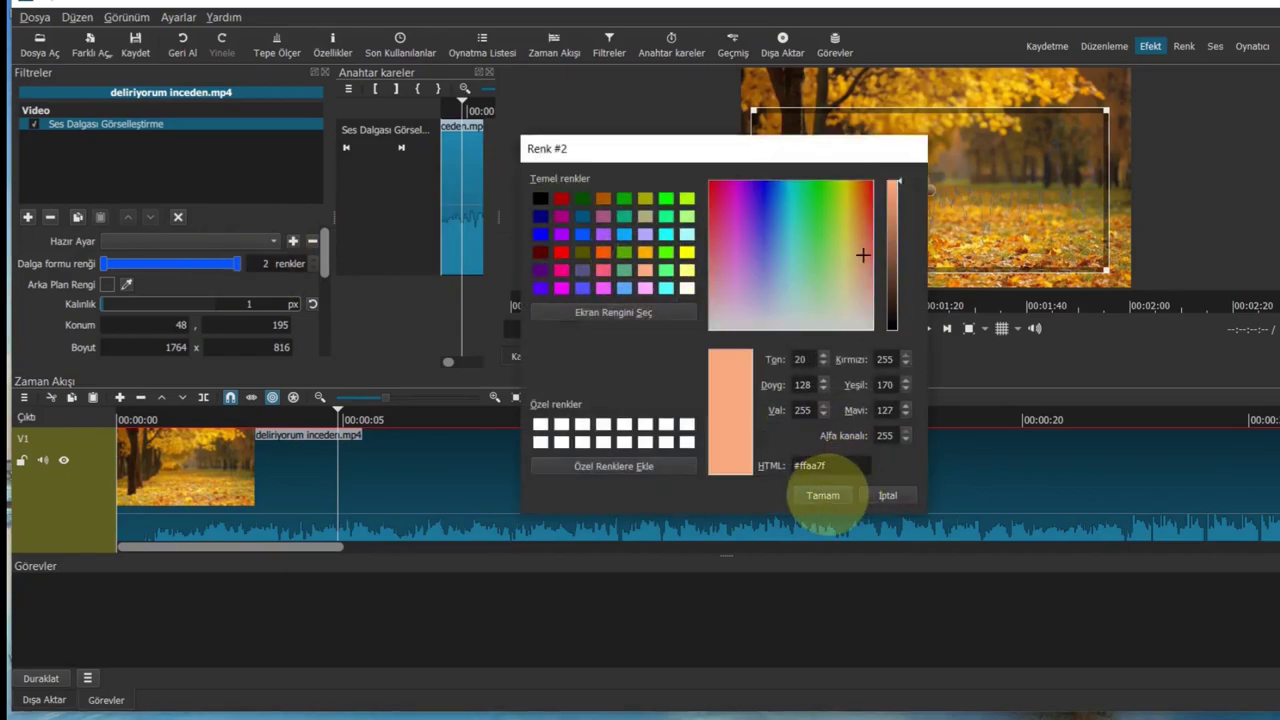
click(822, 495)
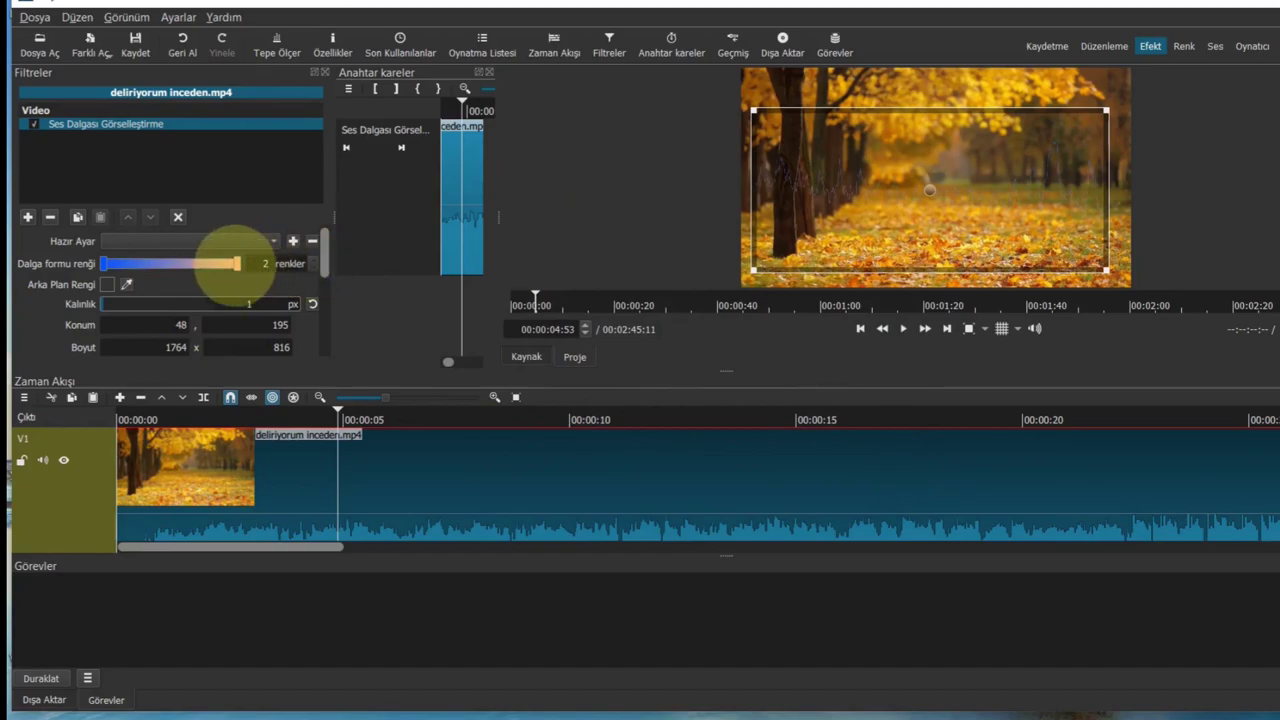
click(237, 263)
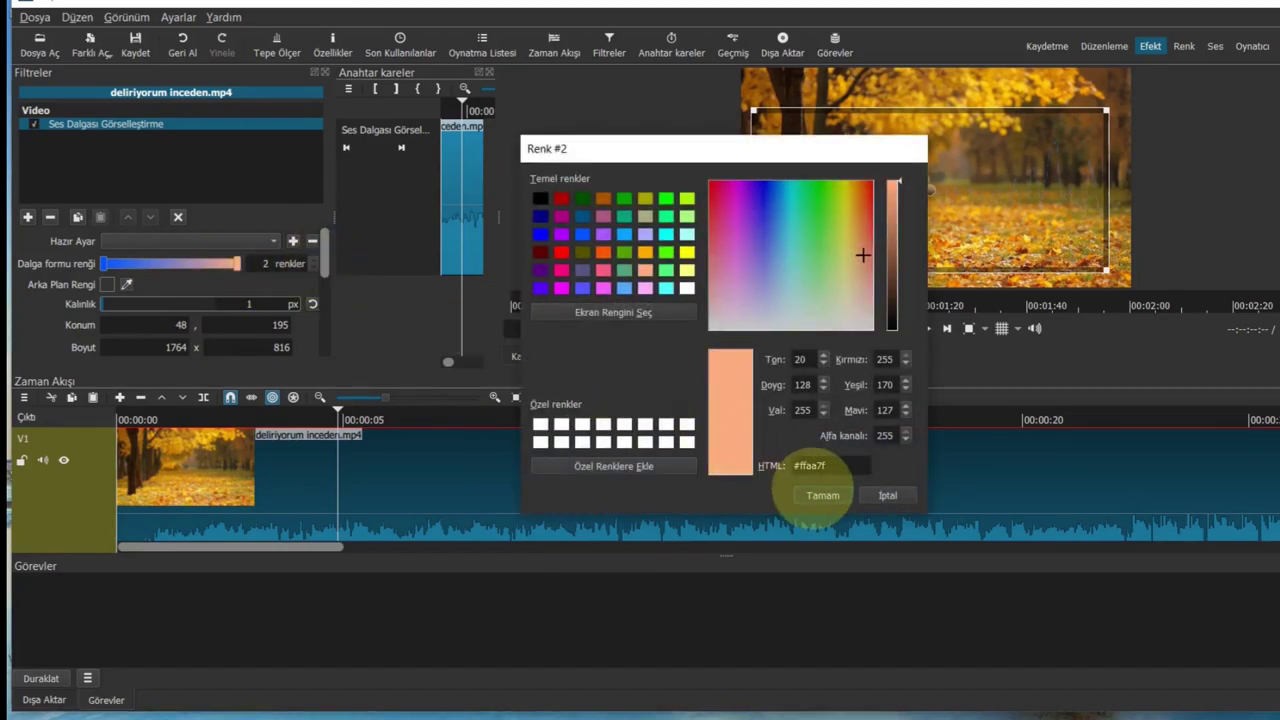
click(822, 493)
Raise the waveform gradient to 10 colors and set the eighth to light green and the tenth to turquoise
scroll(318, 258, up, 4)
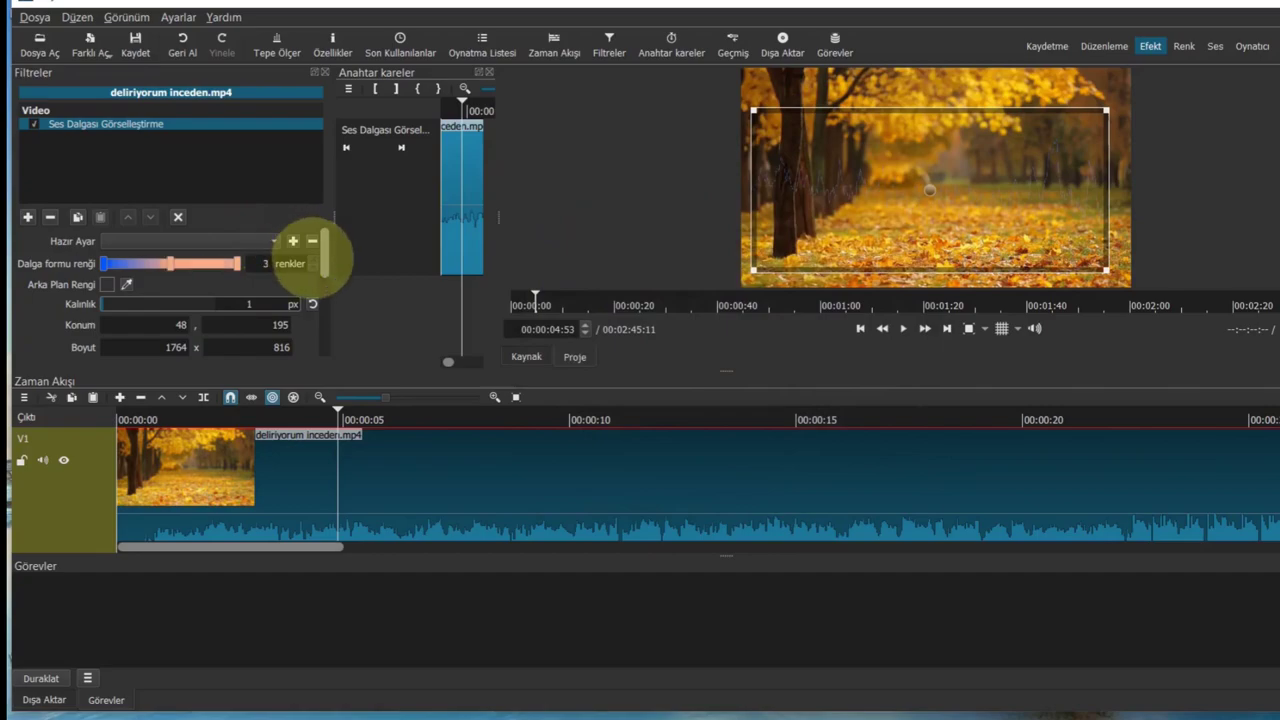
scroll(318, 258, up, 4)
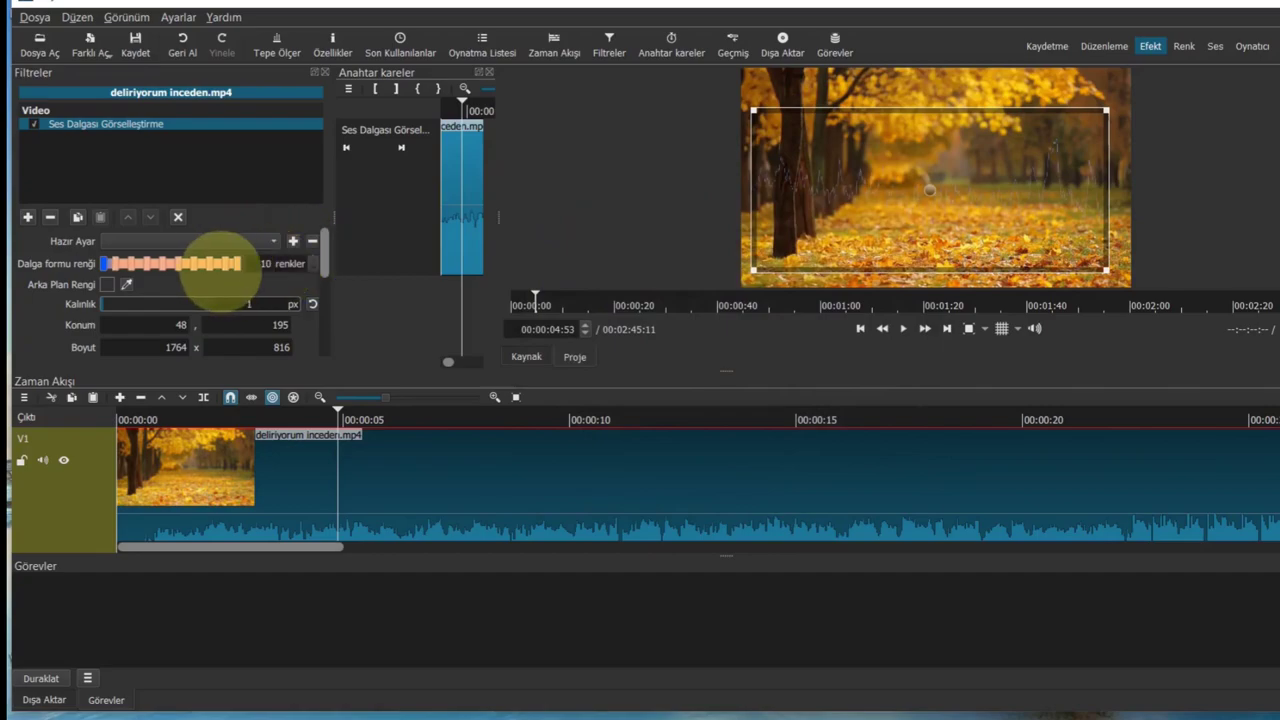
click(210, 263)
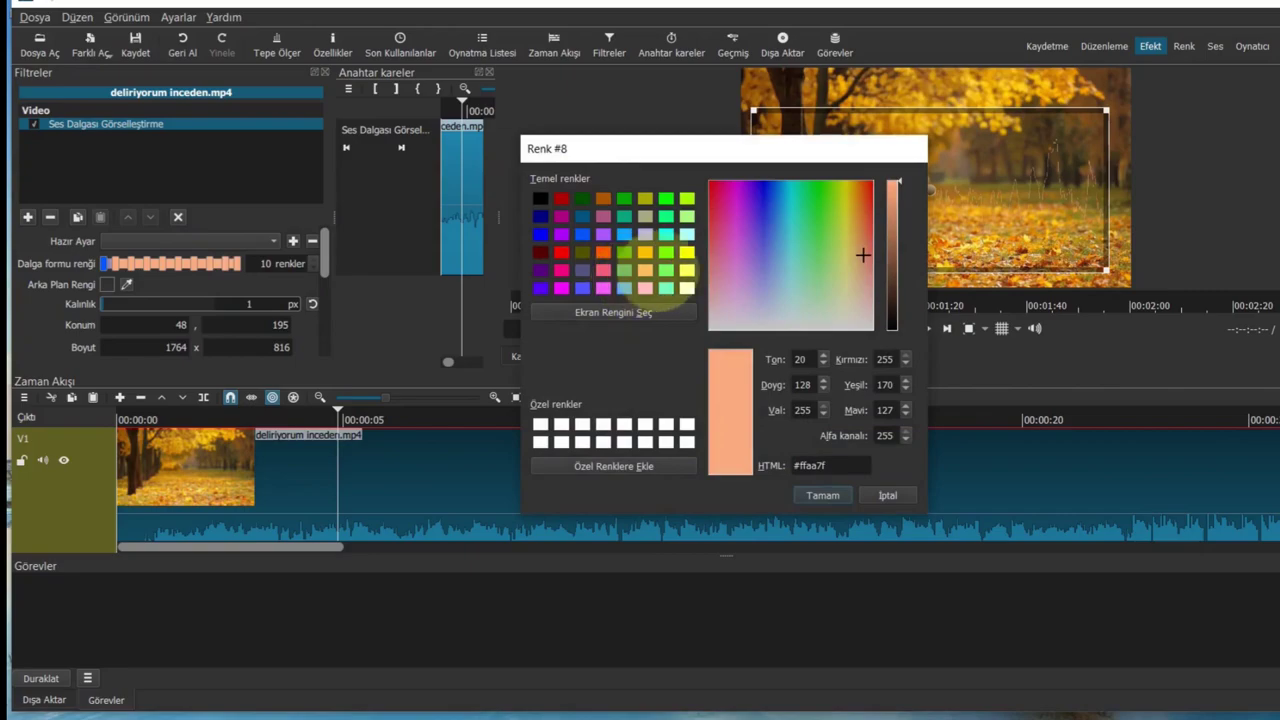
click(666, 270)
click(822, 495)
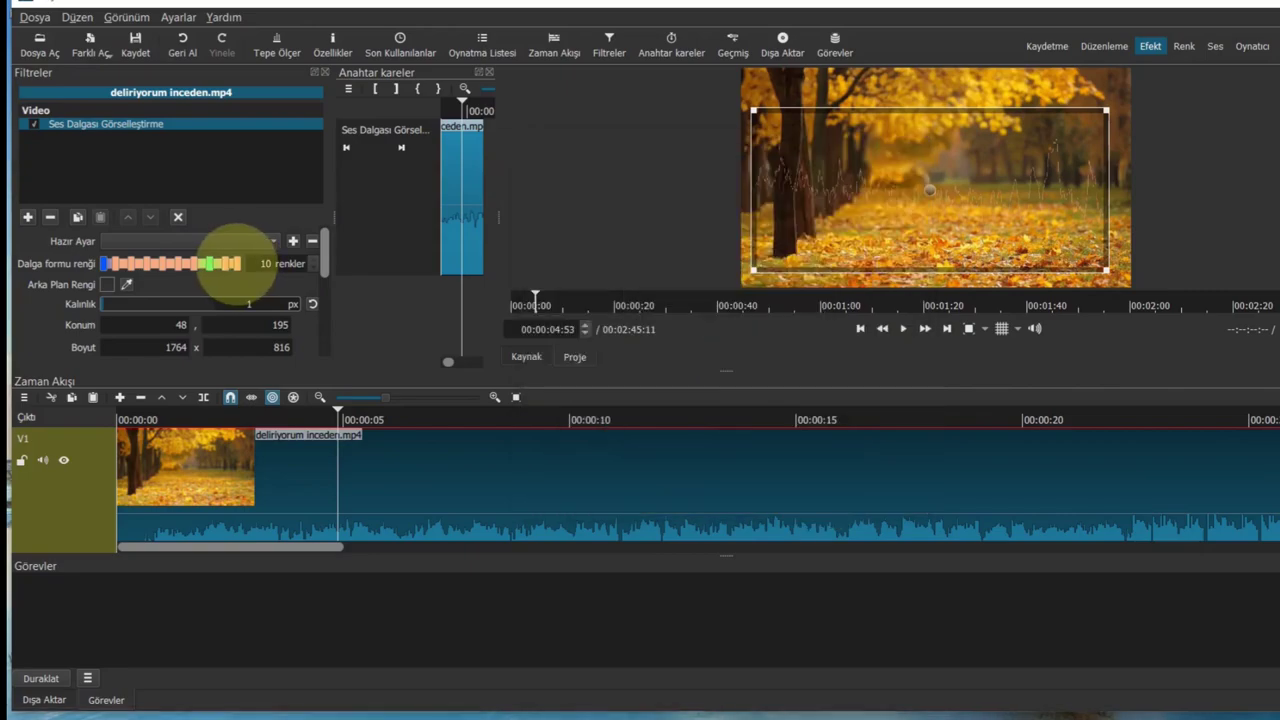
click(238, 263)
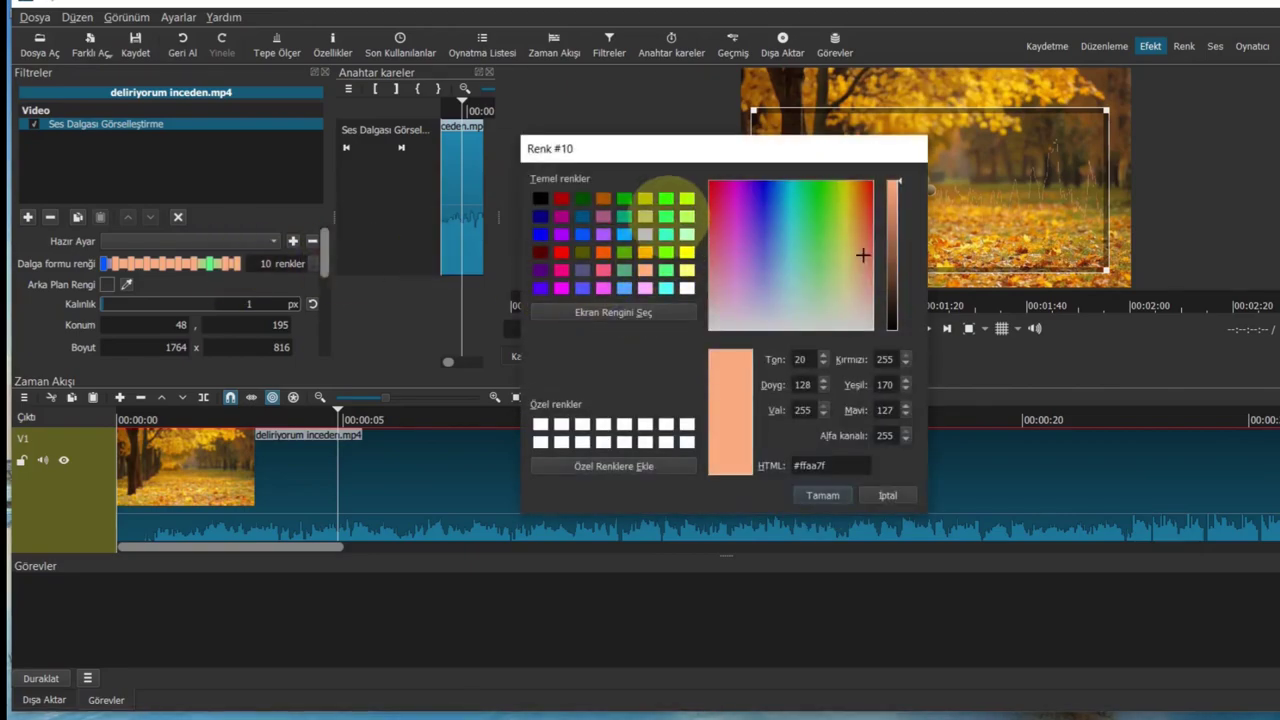
click(666, 234)
click(822, 495)
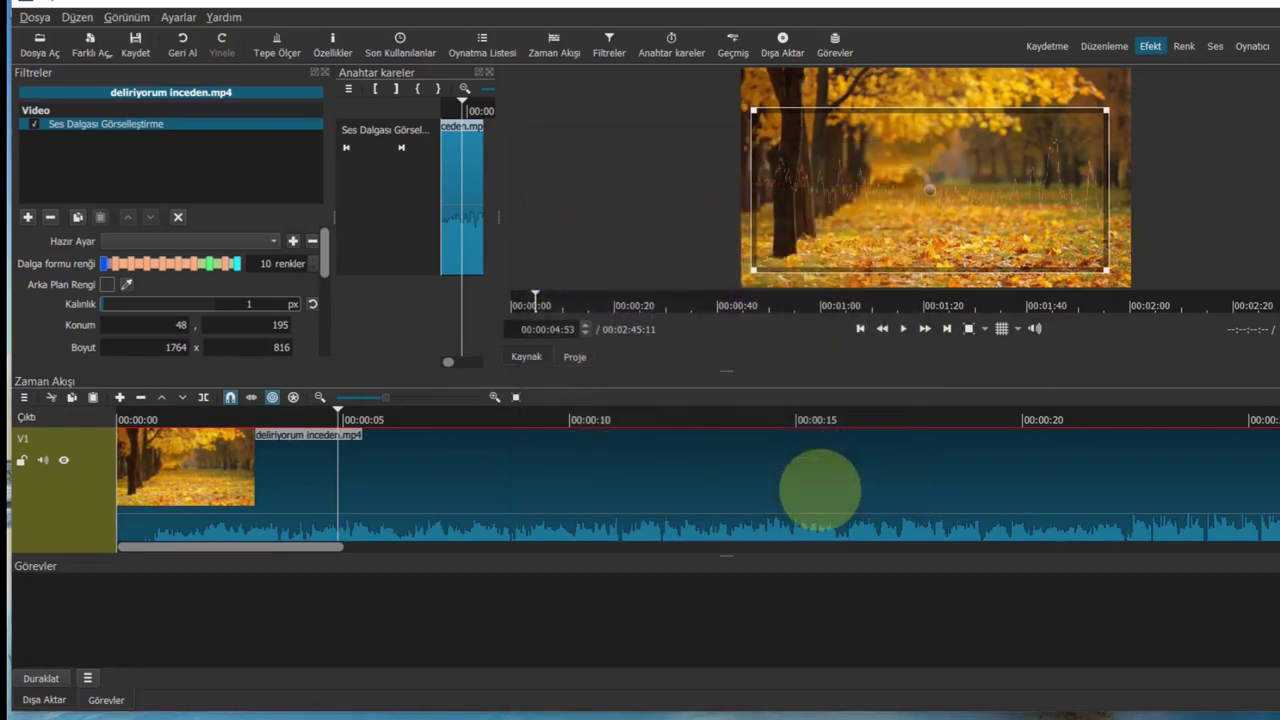
Set the fifth waveform color to red #ff0000 and the line thickness to 9 px
click(566, 265)
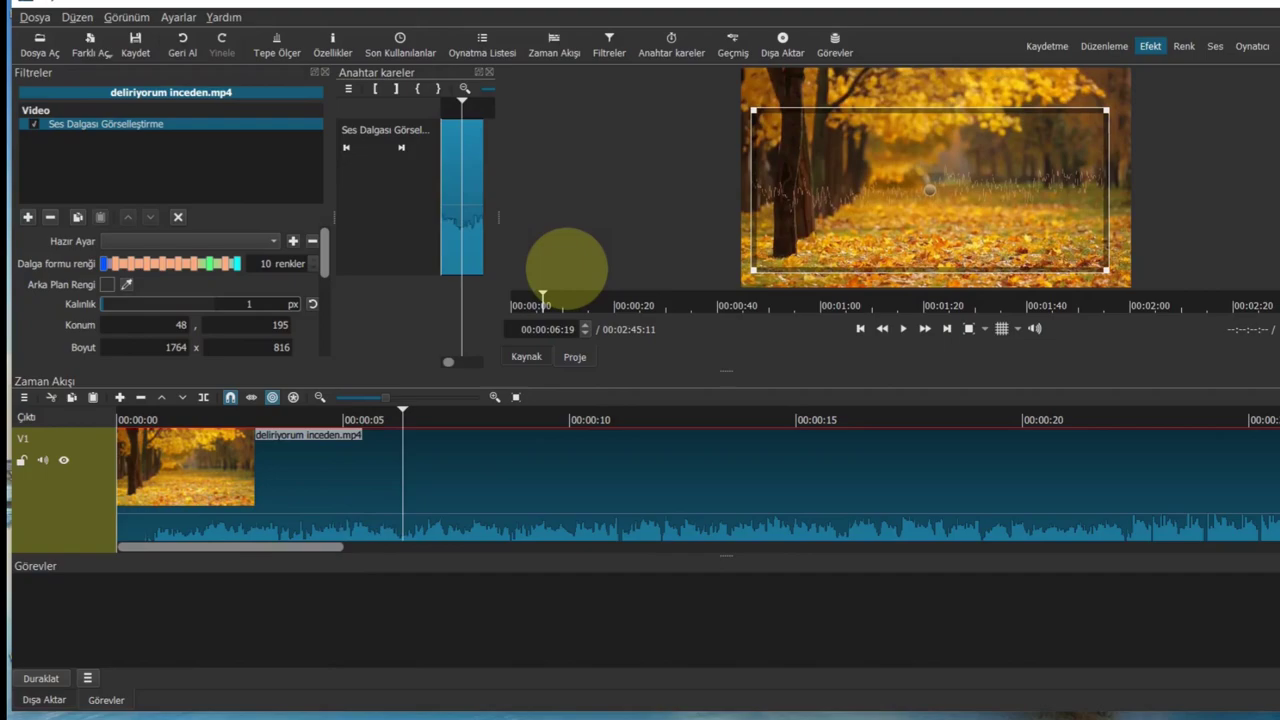
click(566, 265)
click(157, 264)
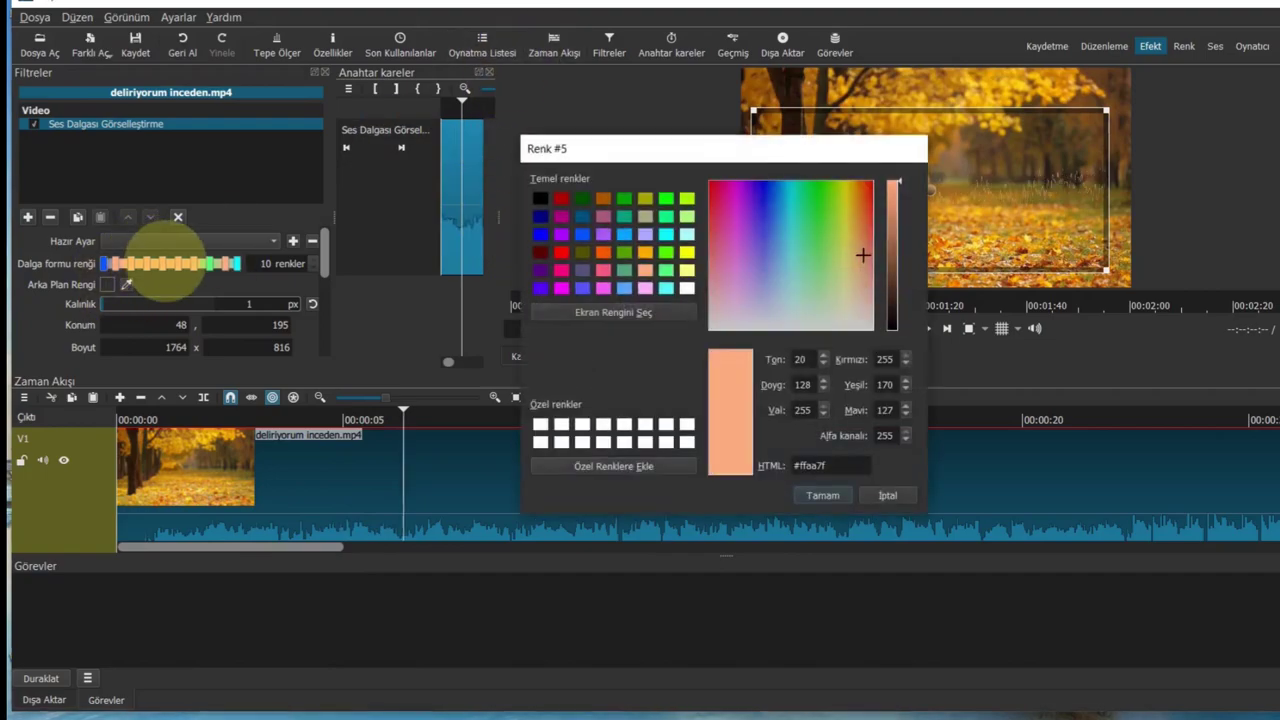
click(561, 252)
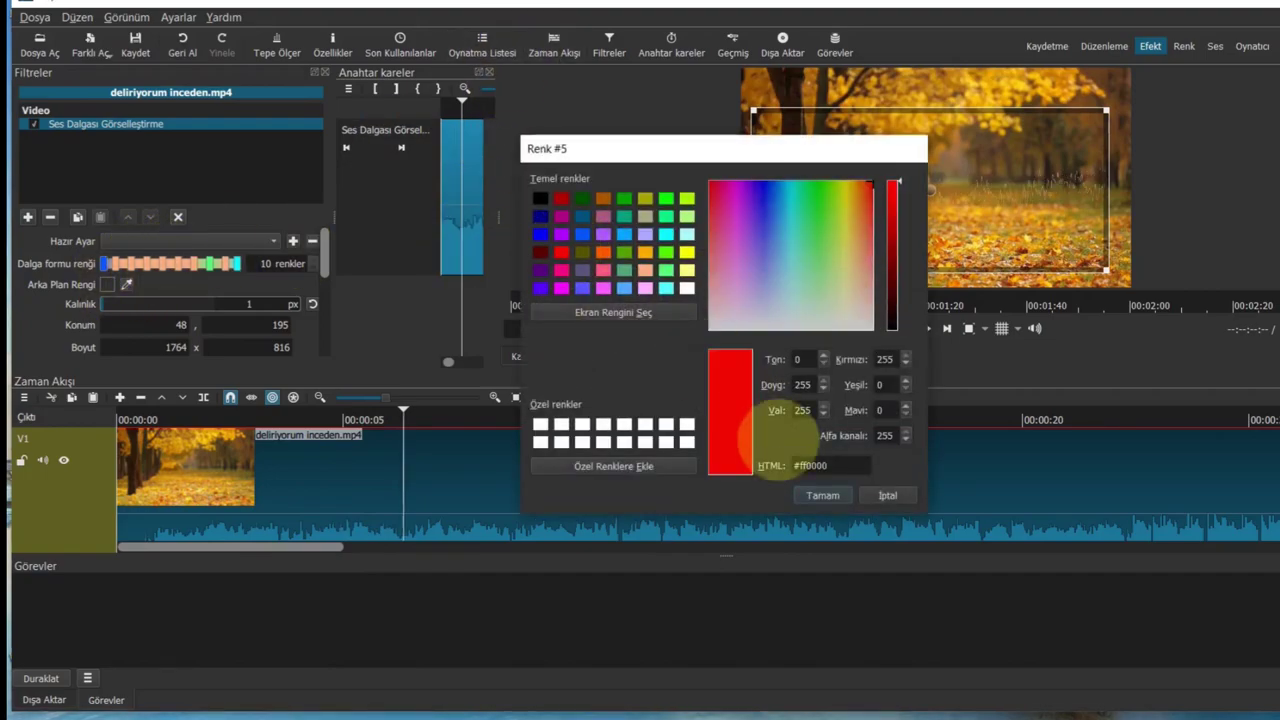
click(820, 495)
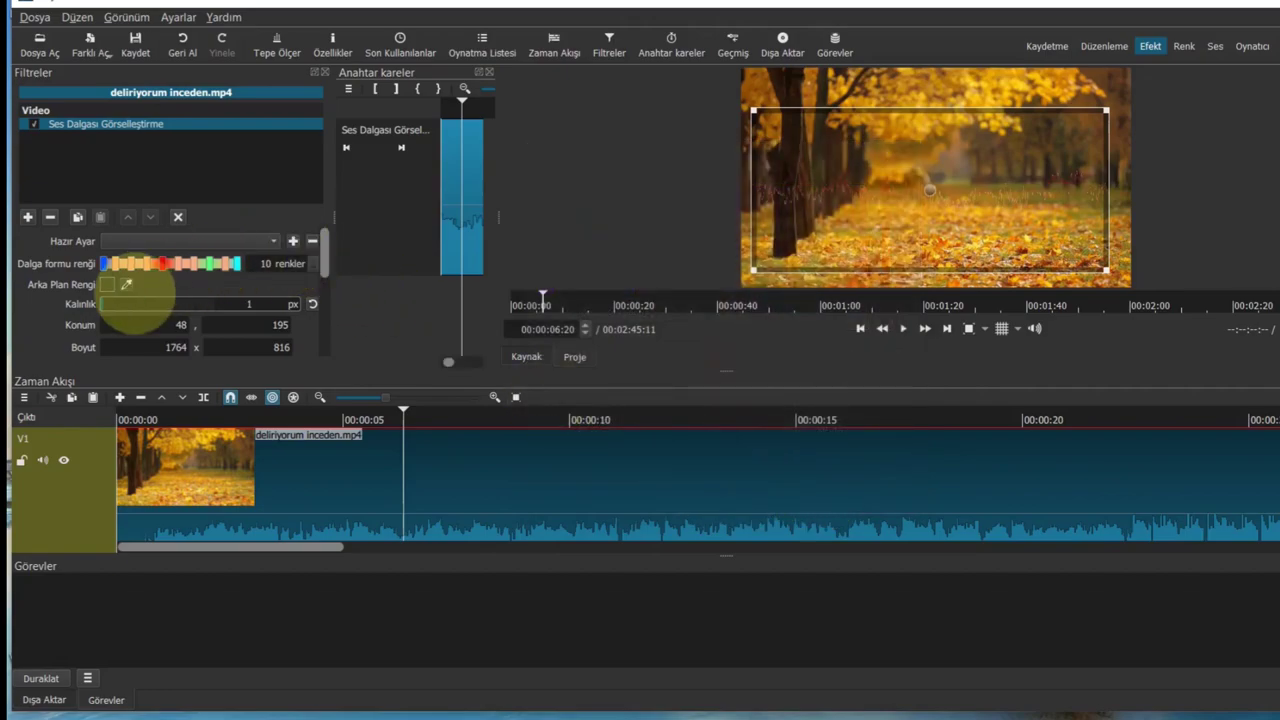
drag(127, 310, 213, 311)
scroll(288, 299, down, 3)
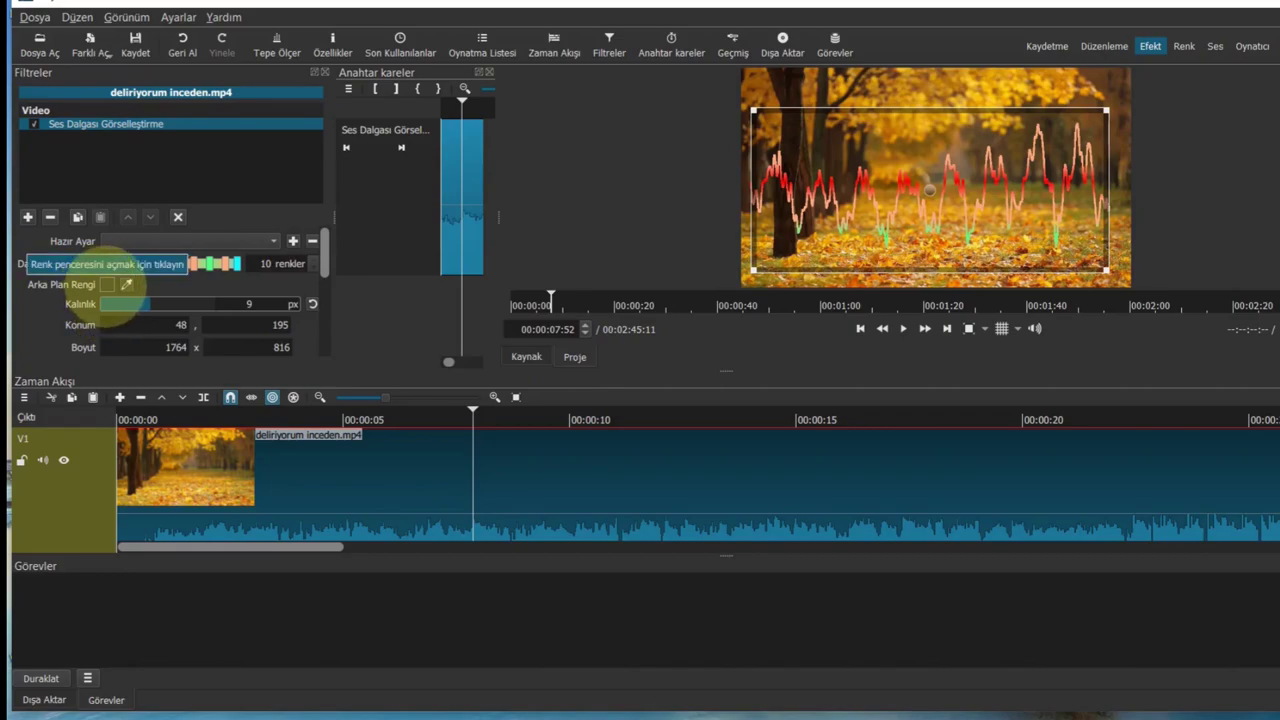
Set the filter's background color to orange #ffaa00
click(120, 265)
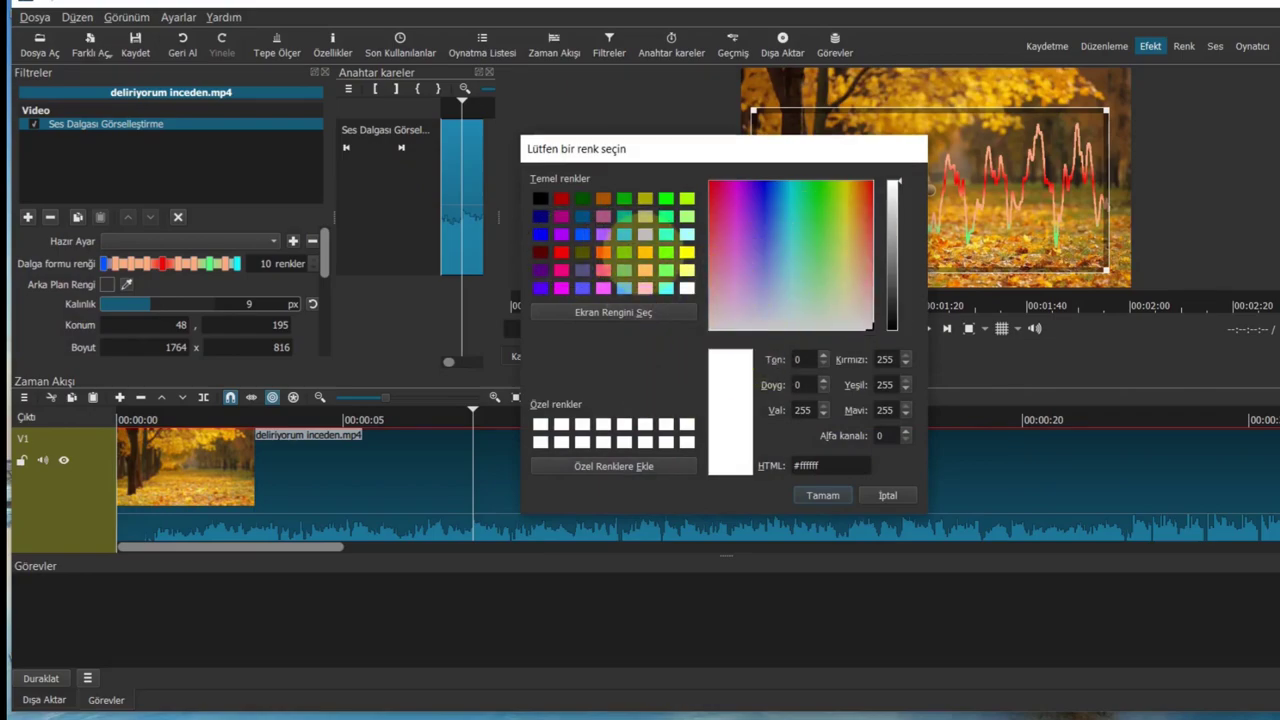
click(645, 252)
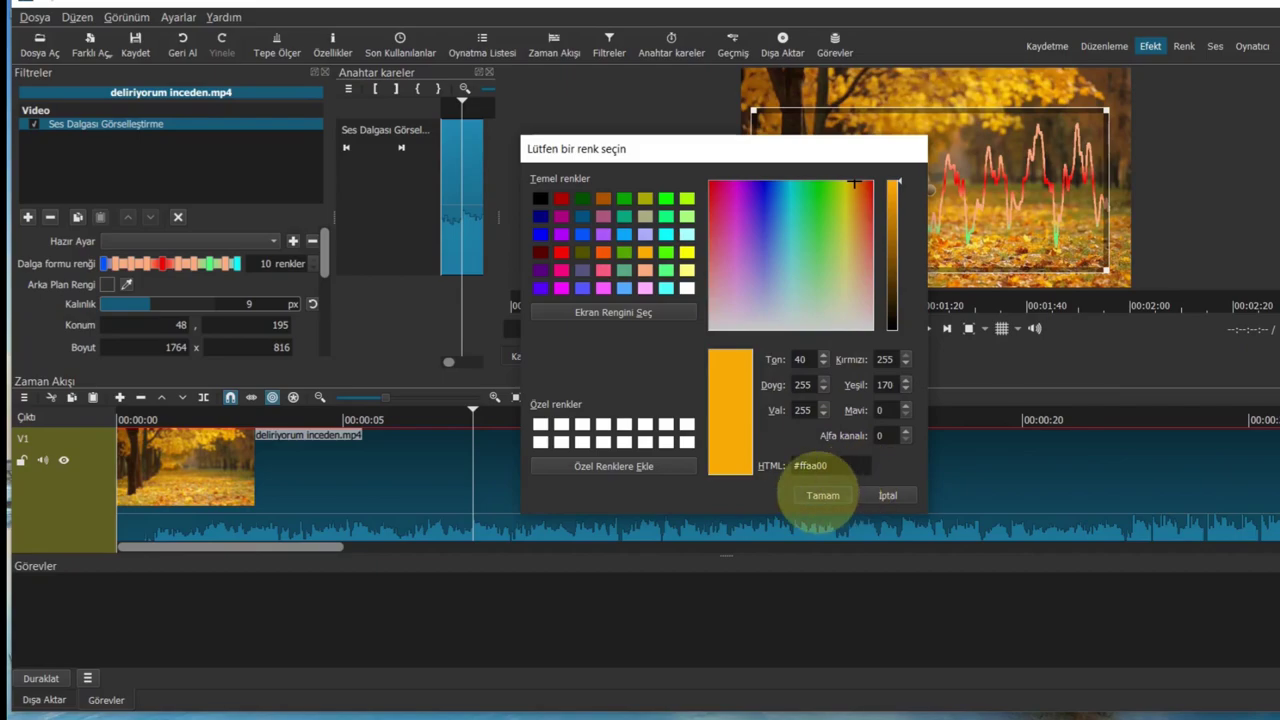
click(822, 495)
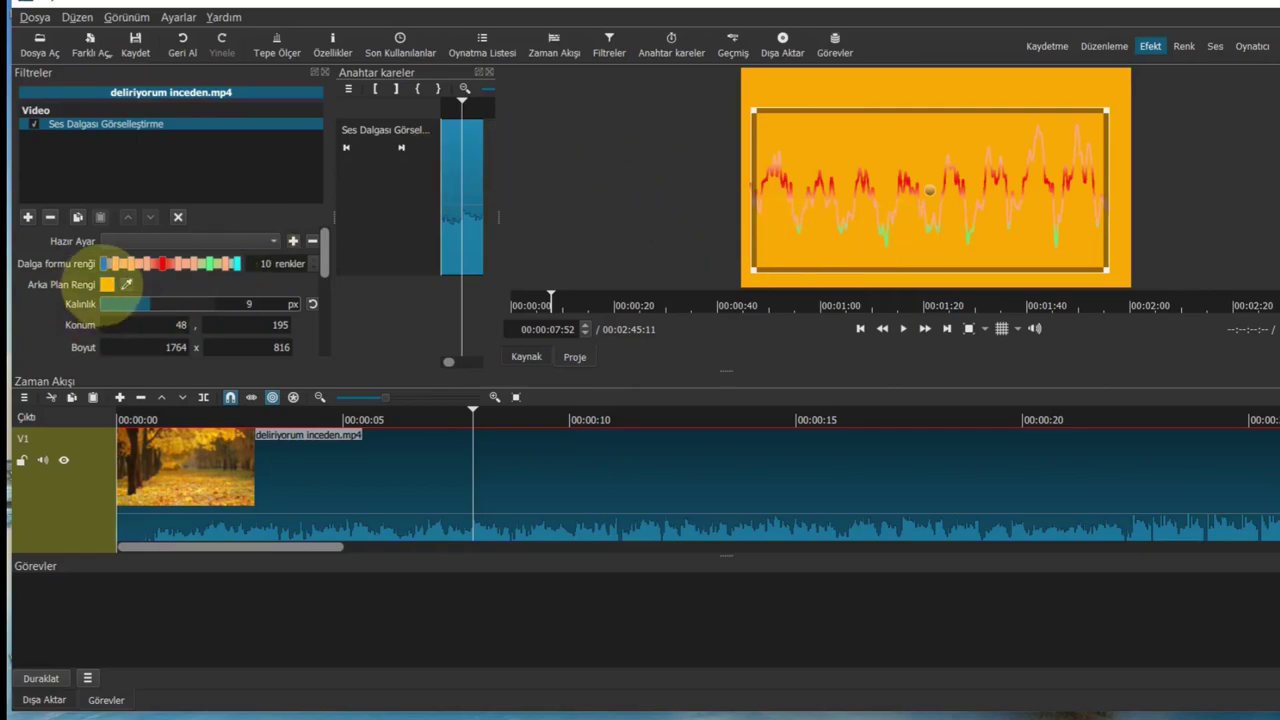
Set the background color's alpha channel to 150
click(107, 285)
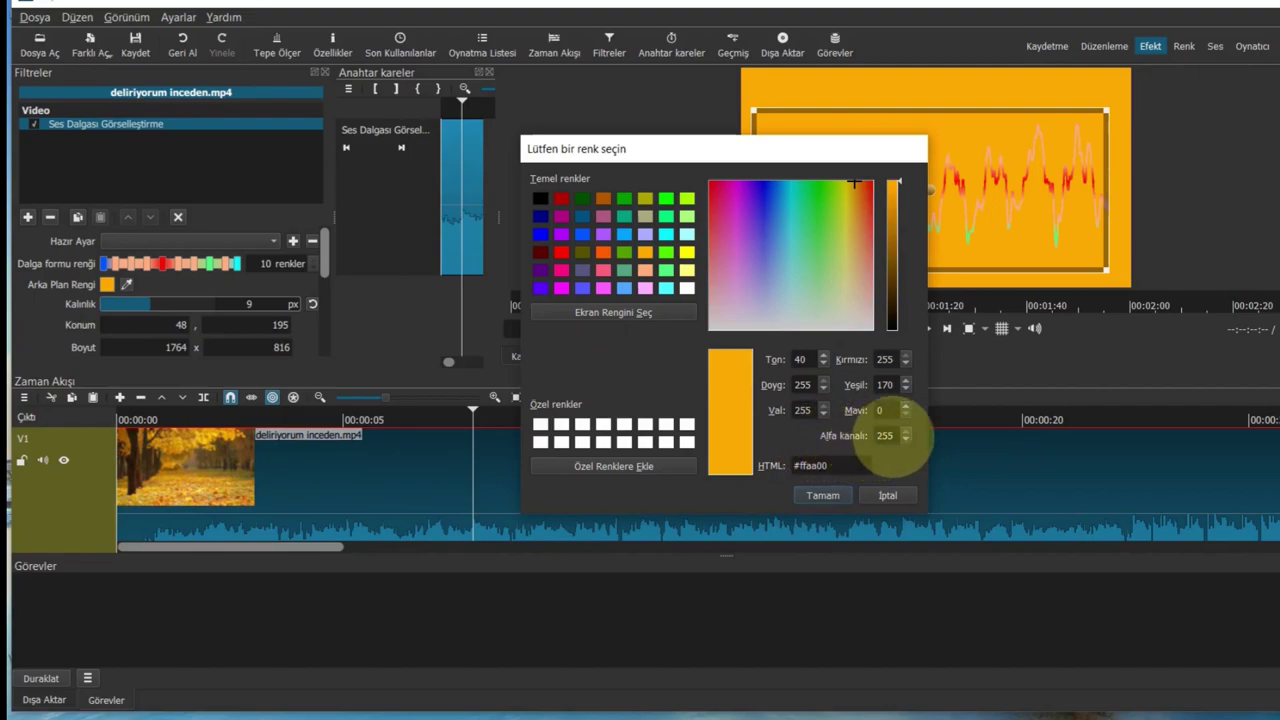
drag(896, 434, 853, 438)
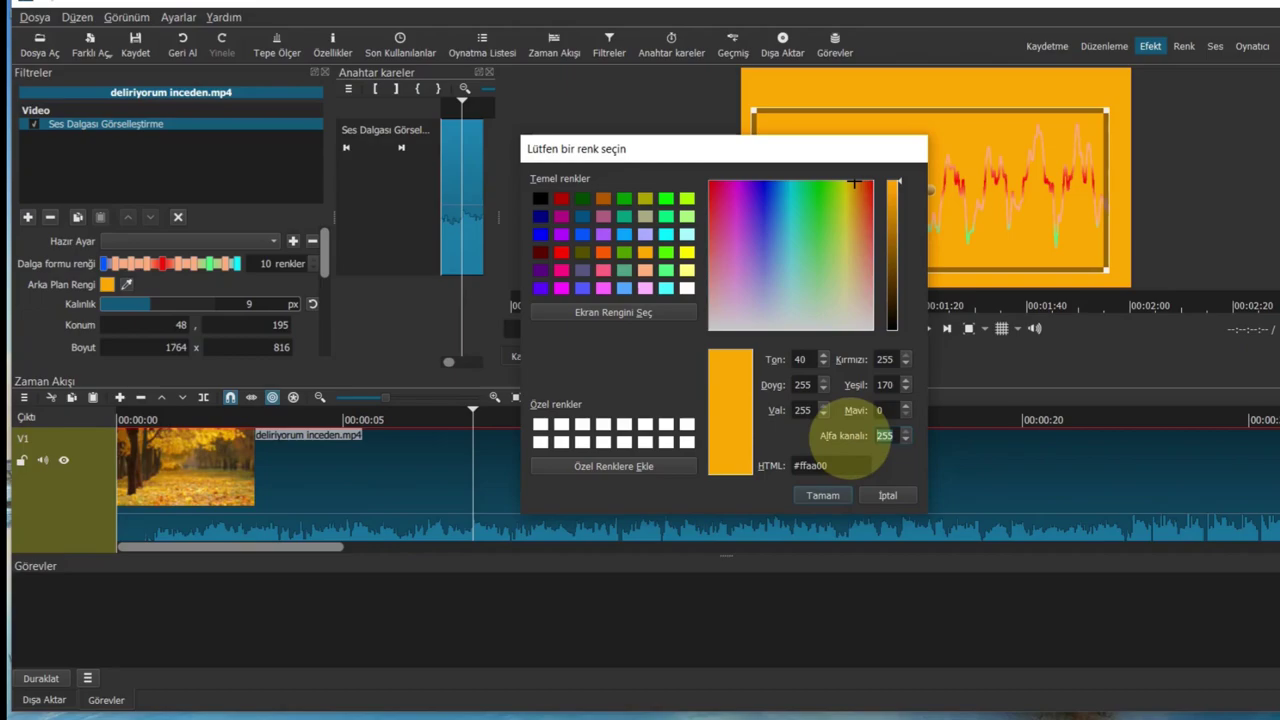
text(150)
click(823, 494)
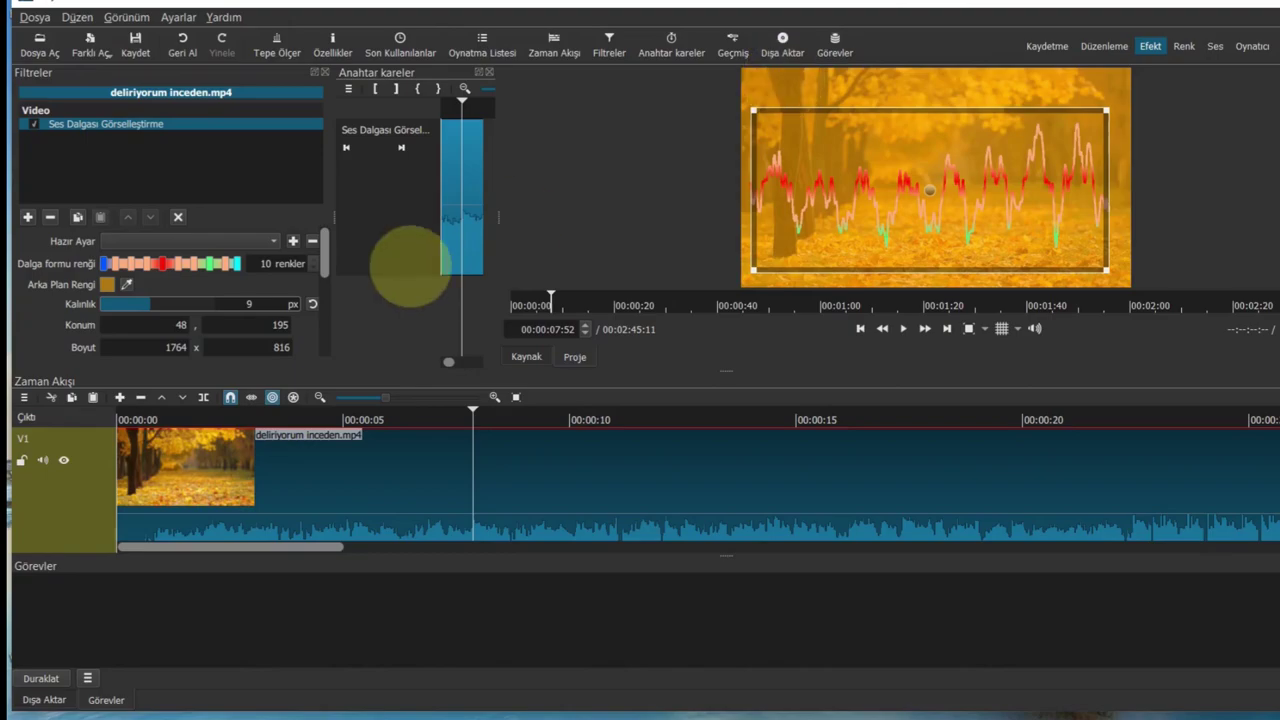
Reduce the background color's alpha channel first to 100 and finally to 0
click(107, 284)
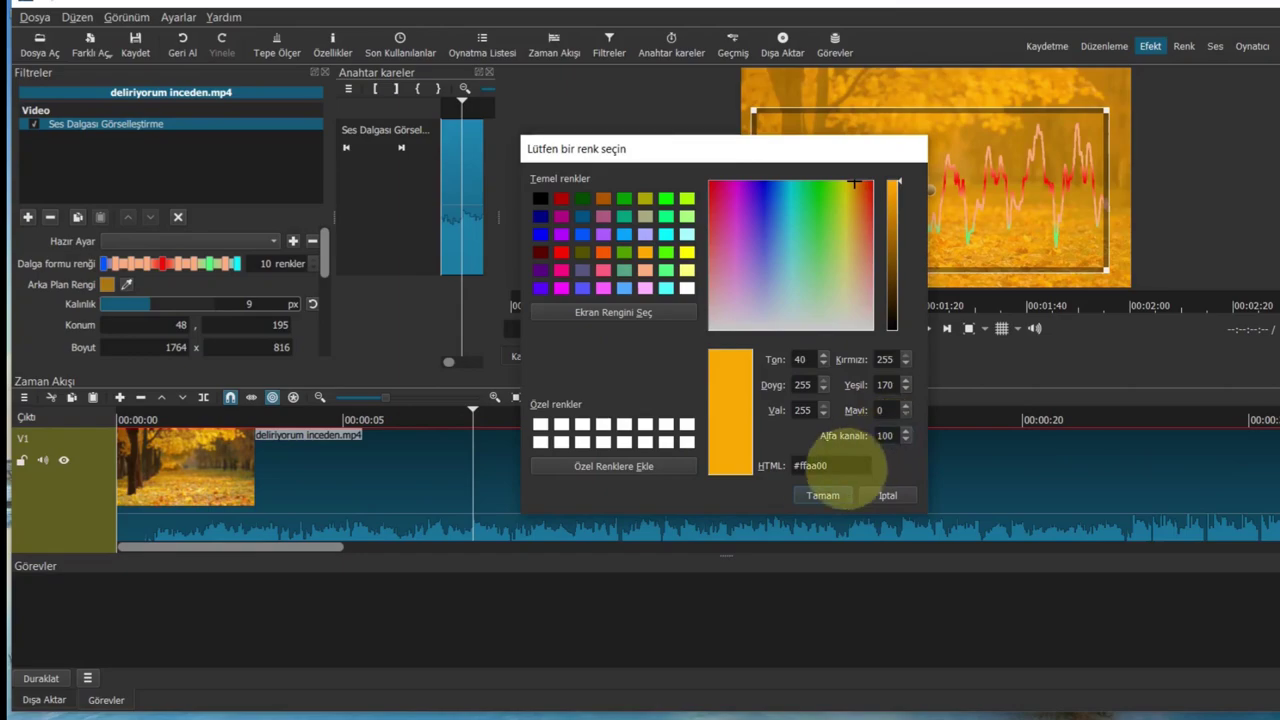
click(823, 494)
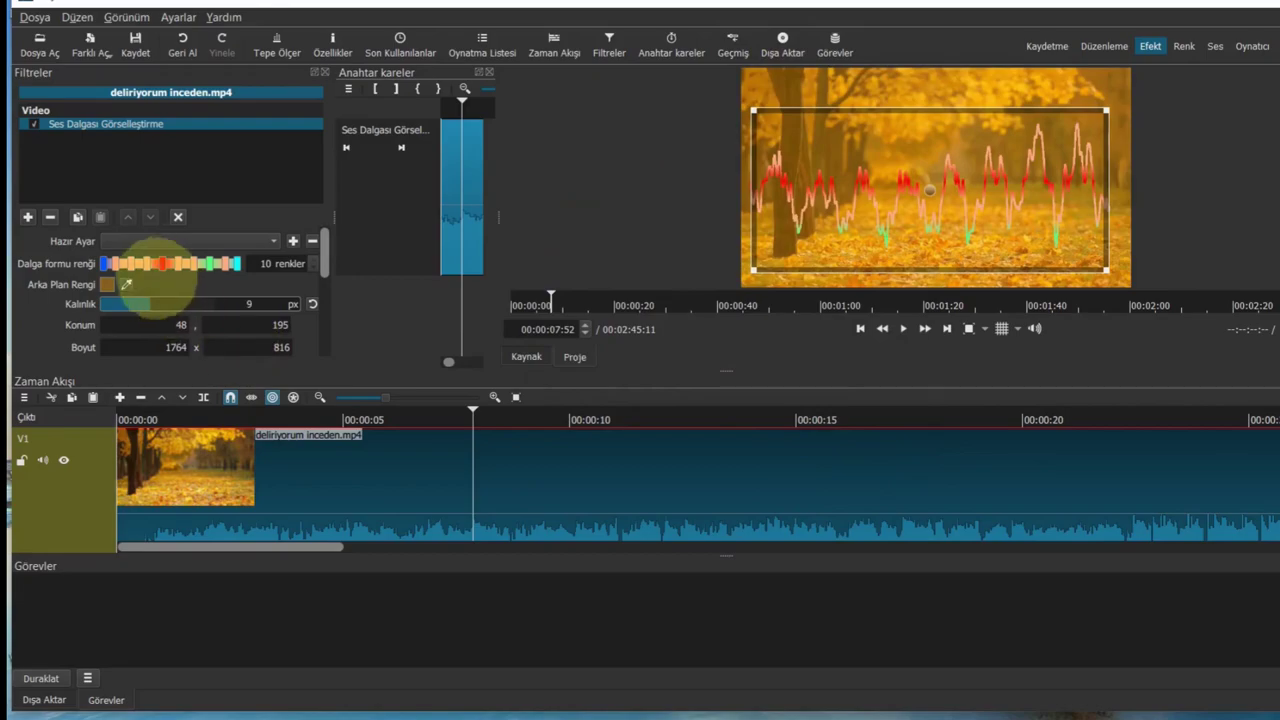
click(107, 284)
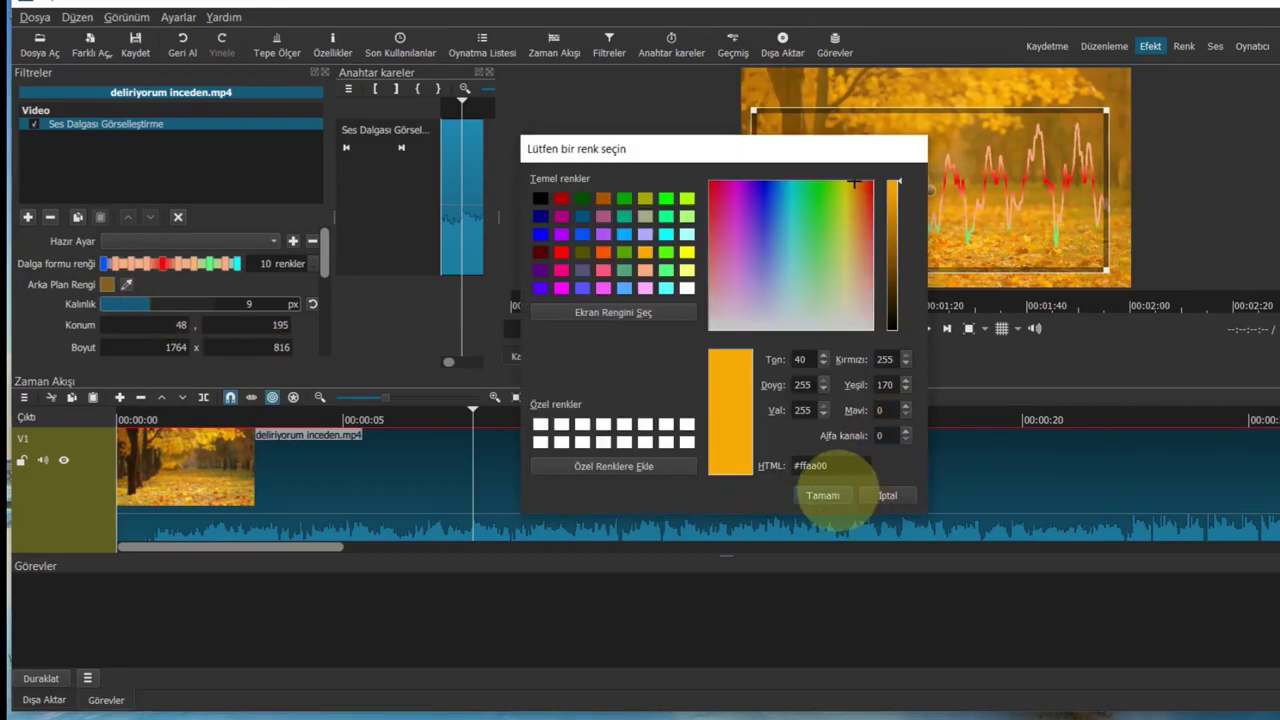
click(823, 494)
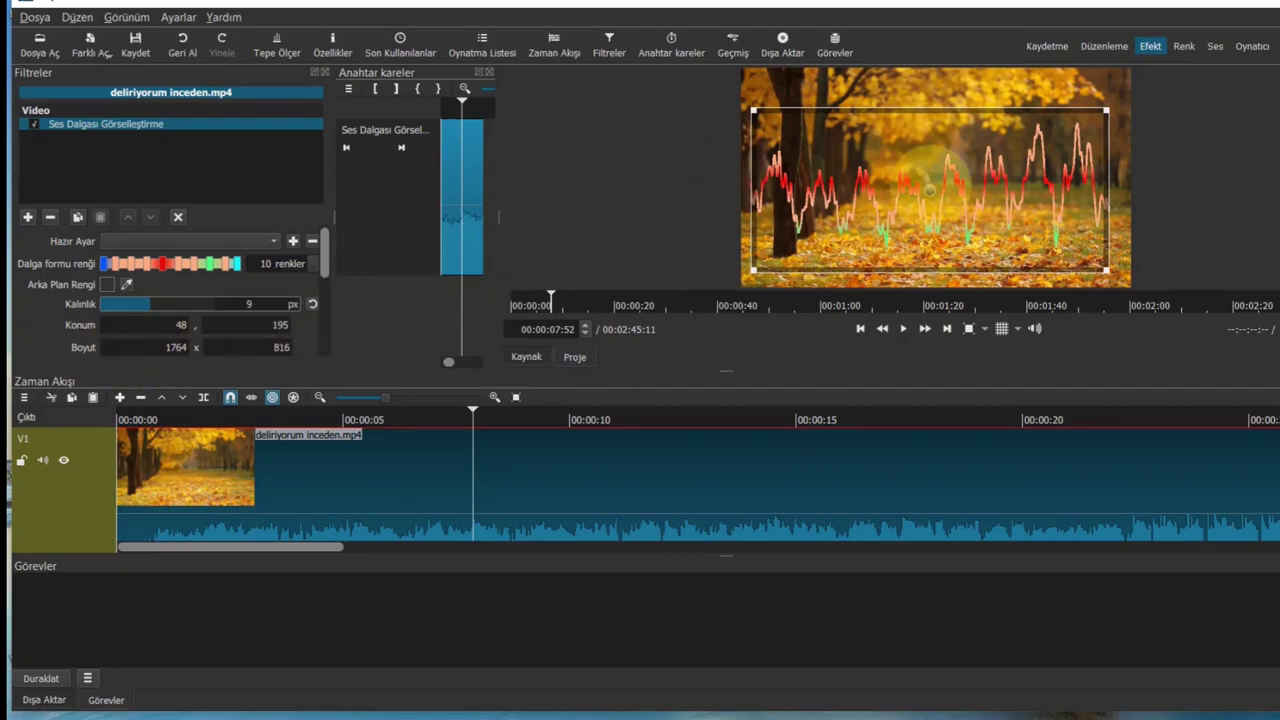
Move the waveform frame slightly down and to the right within the video preview
mouse_move(930, 190)
mouse_down()
mouse_move(878, 136)
mouse_move(936, 196)
mouse_up()
drag(325, 258, 325, 300)
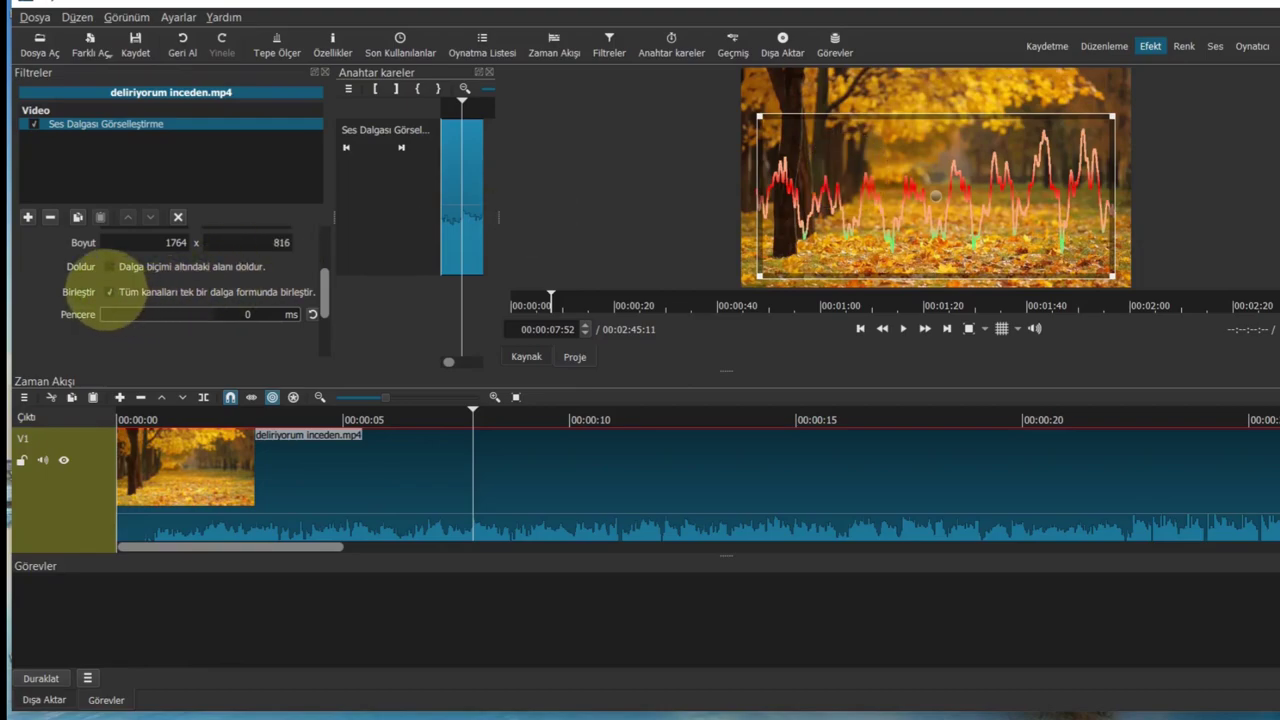
Try showing the audio channels as separate waveforms and filling the area under the waveform, restoring both options
click(109, 292)
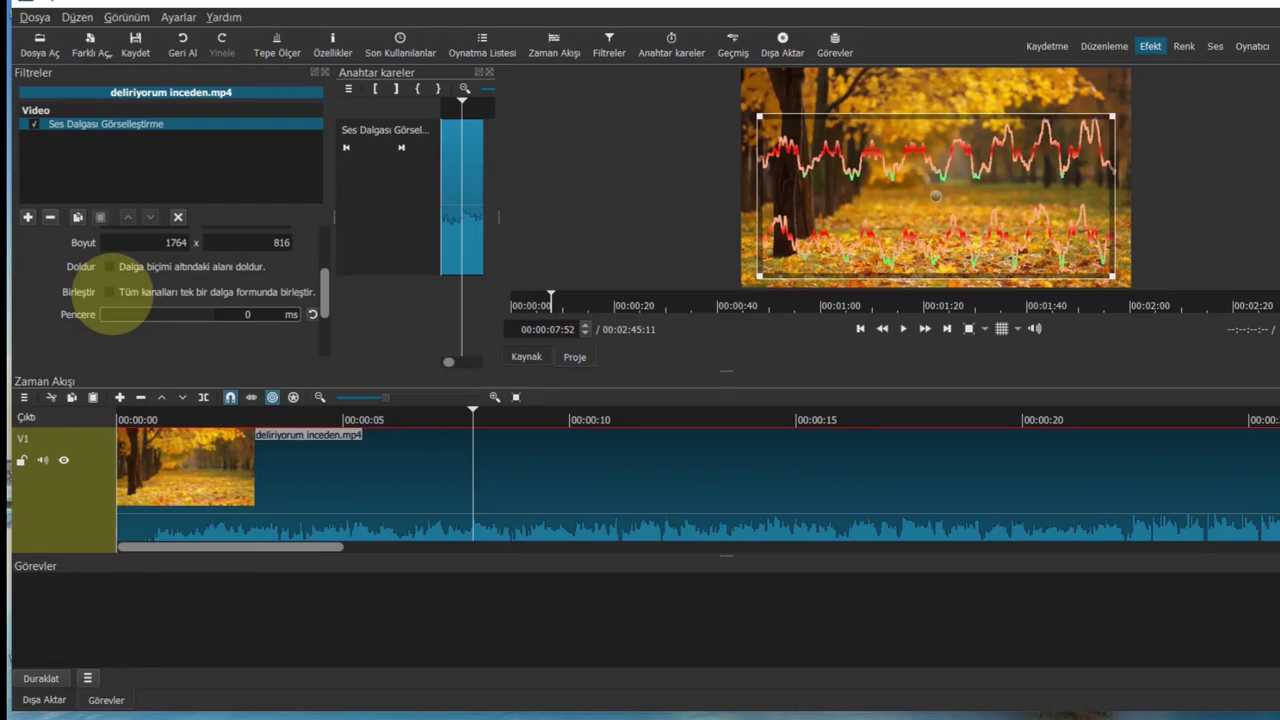
click(109, 292)
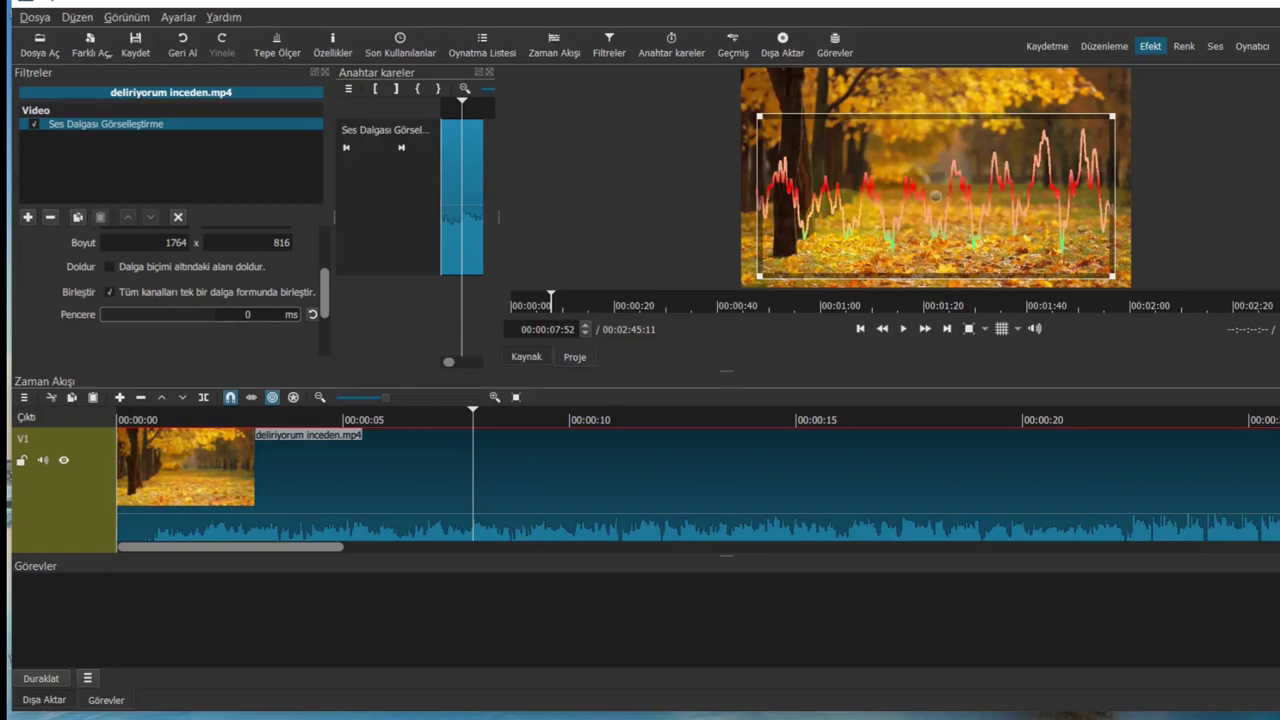
click(110, 266)
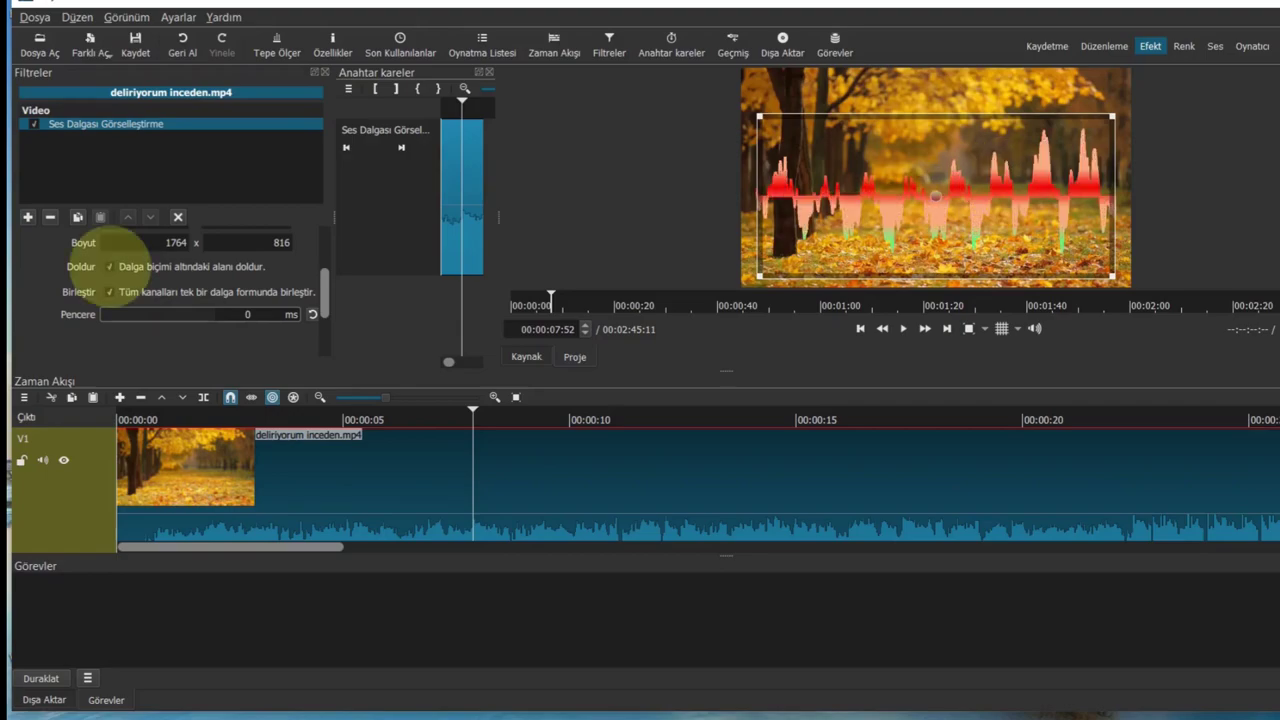
click(109, 266)
click(109, 266)
Try a waveform window (Pencere) of 223 ms and reset it to its default
scroll(115, 340, up, 2)
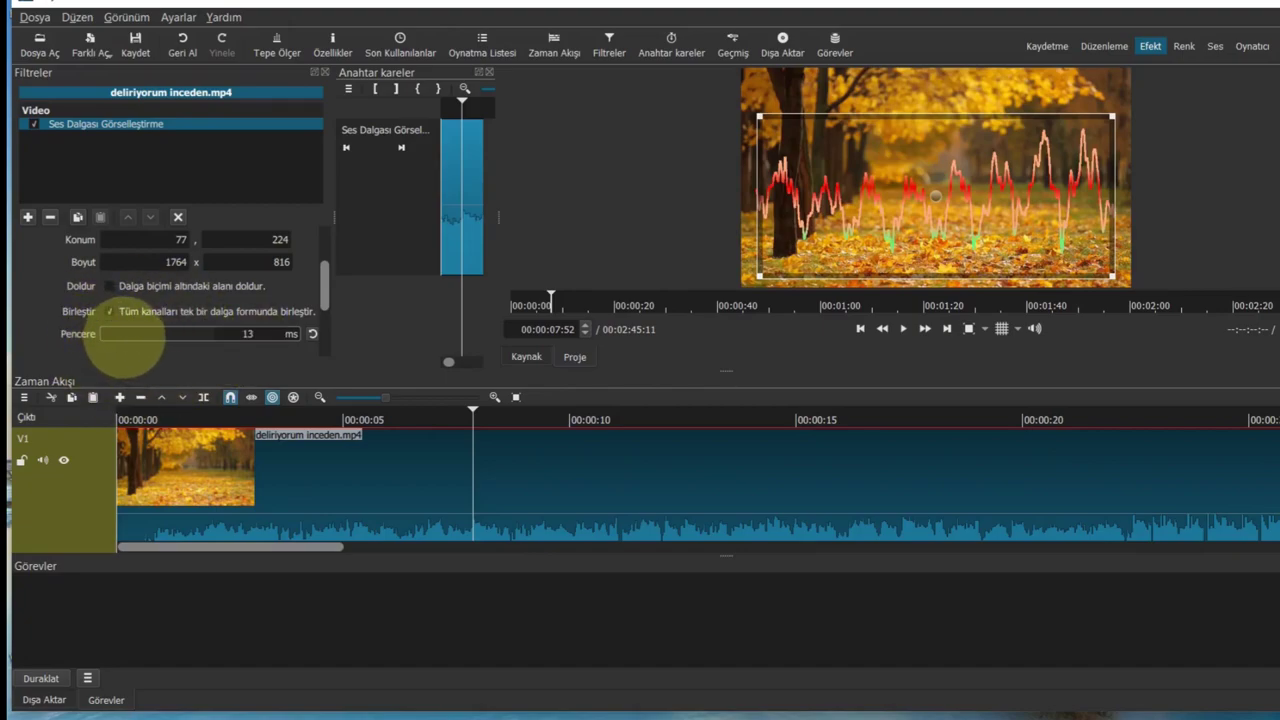
click(123, 334)
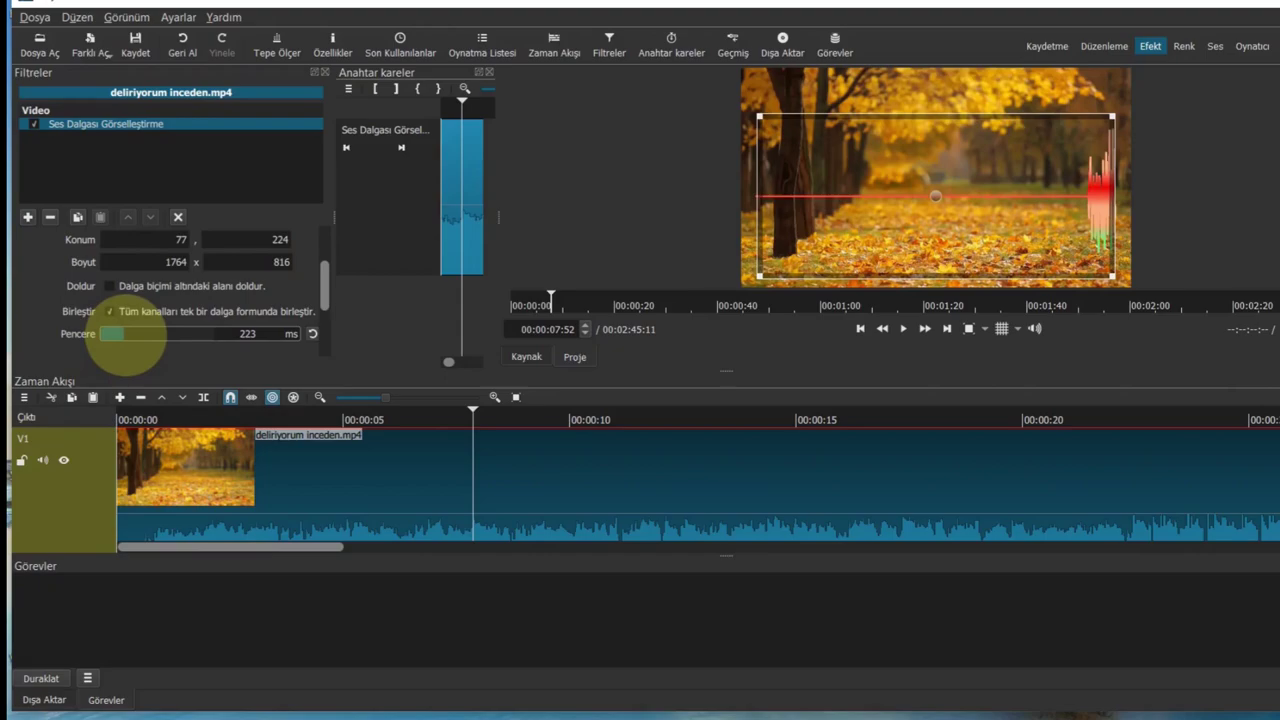
click(312, 333)
During playback, try waveform window lengths of 936, 45, 847 and 0 ms, finishing at 13 ms and stopping playback
key(space)
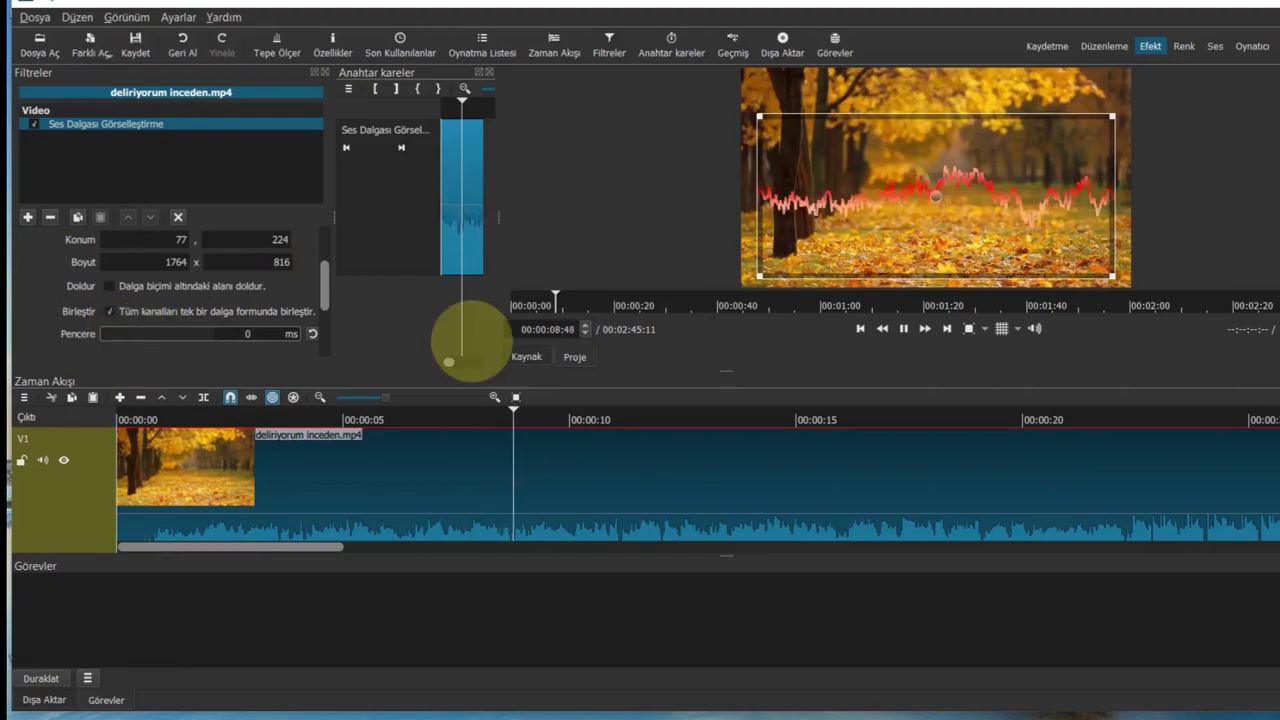
click(207, 334)
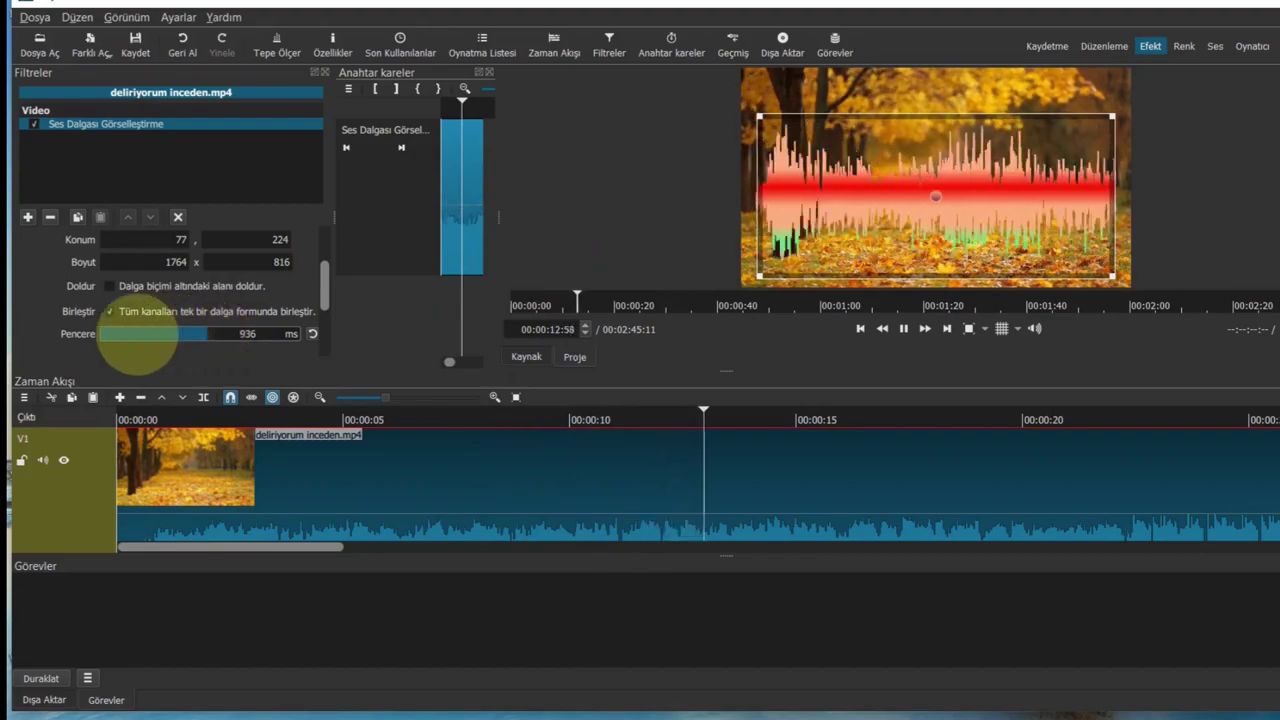
click(106, 334)
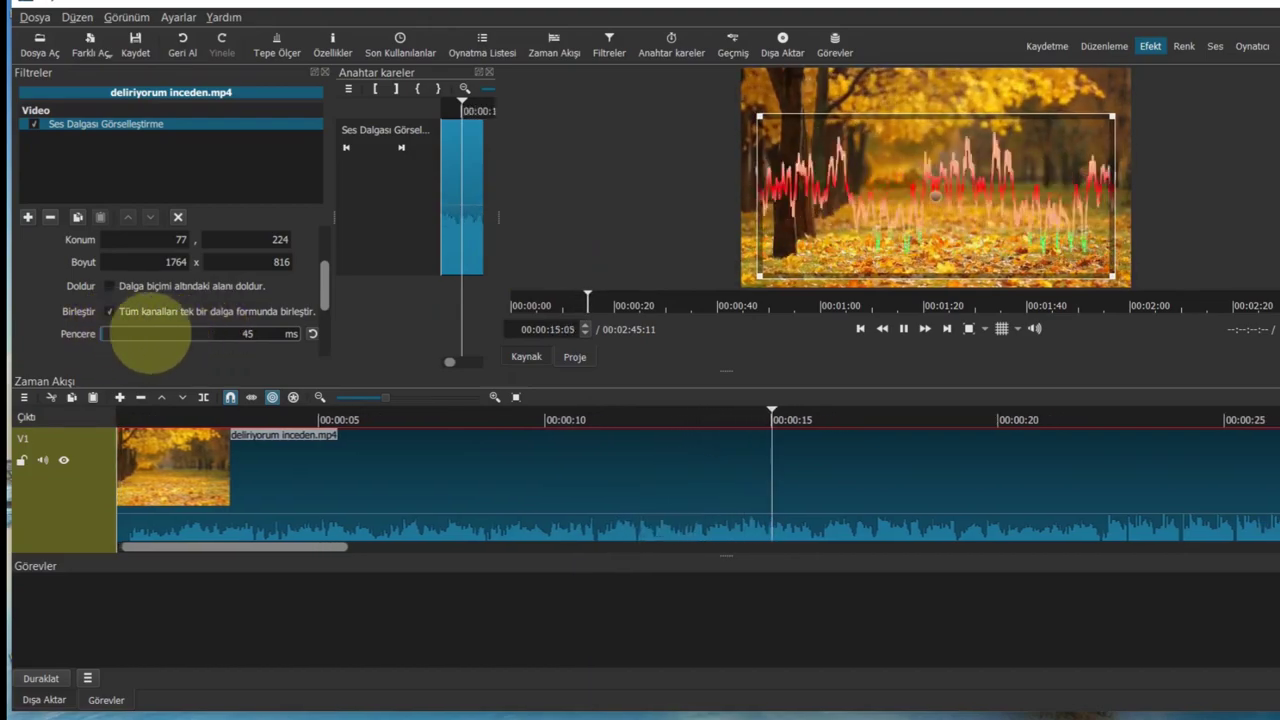
click(197, 334)
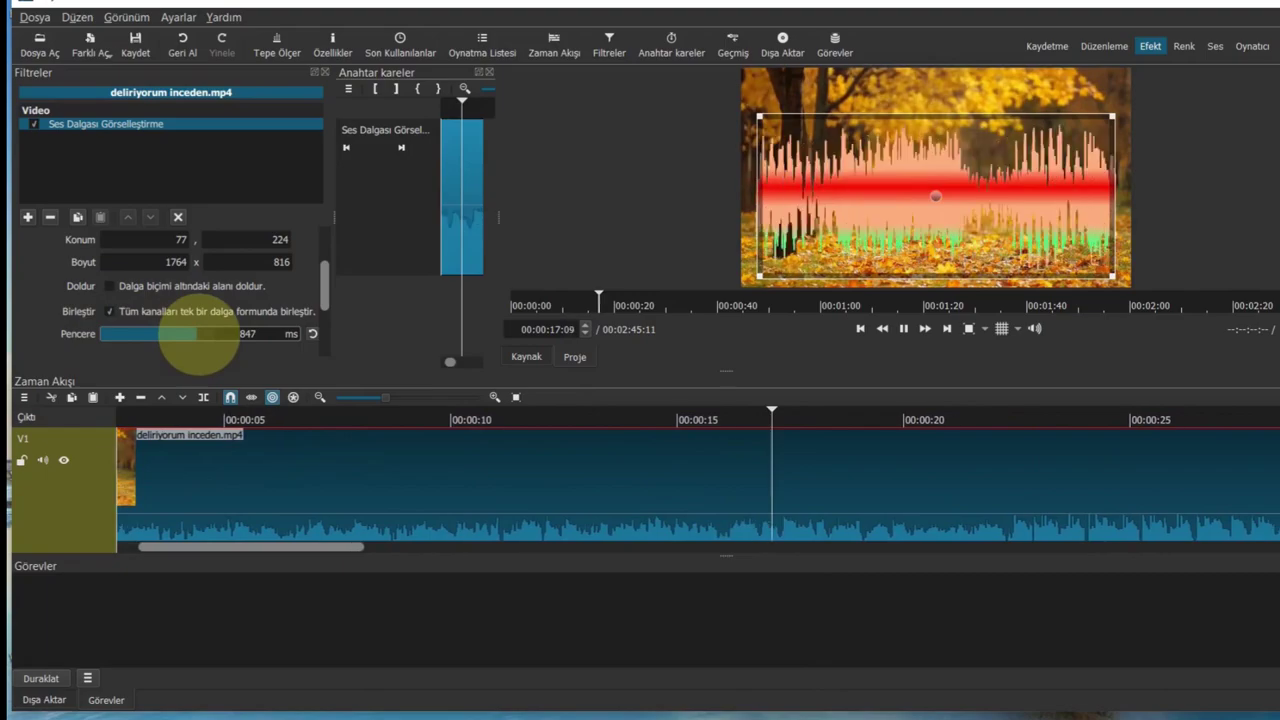
click(167, 334)
drag(167, 334, 100, 334)
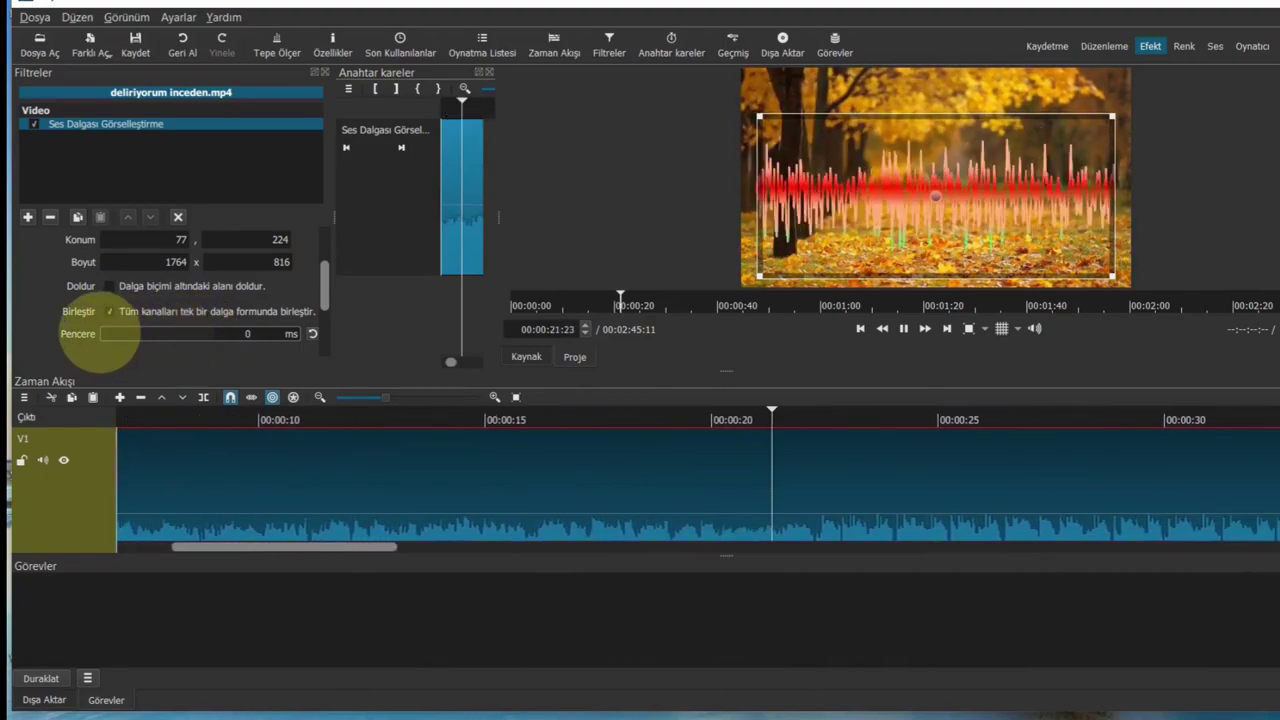
key(space)
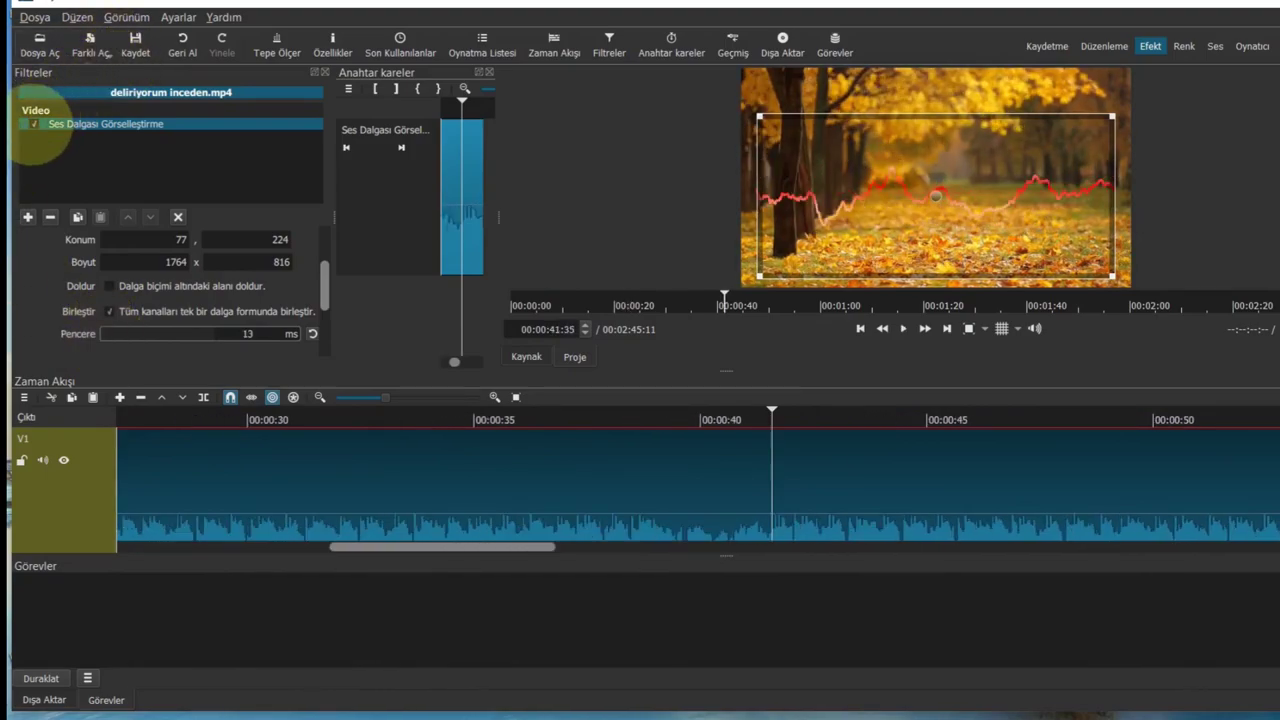
Disable the Ses Dalgası Görselleştirme filter, add the Ses Dansı Görselleştirme filter and briefly preview the clip
click(35, 124)
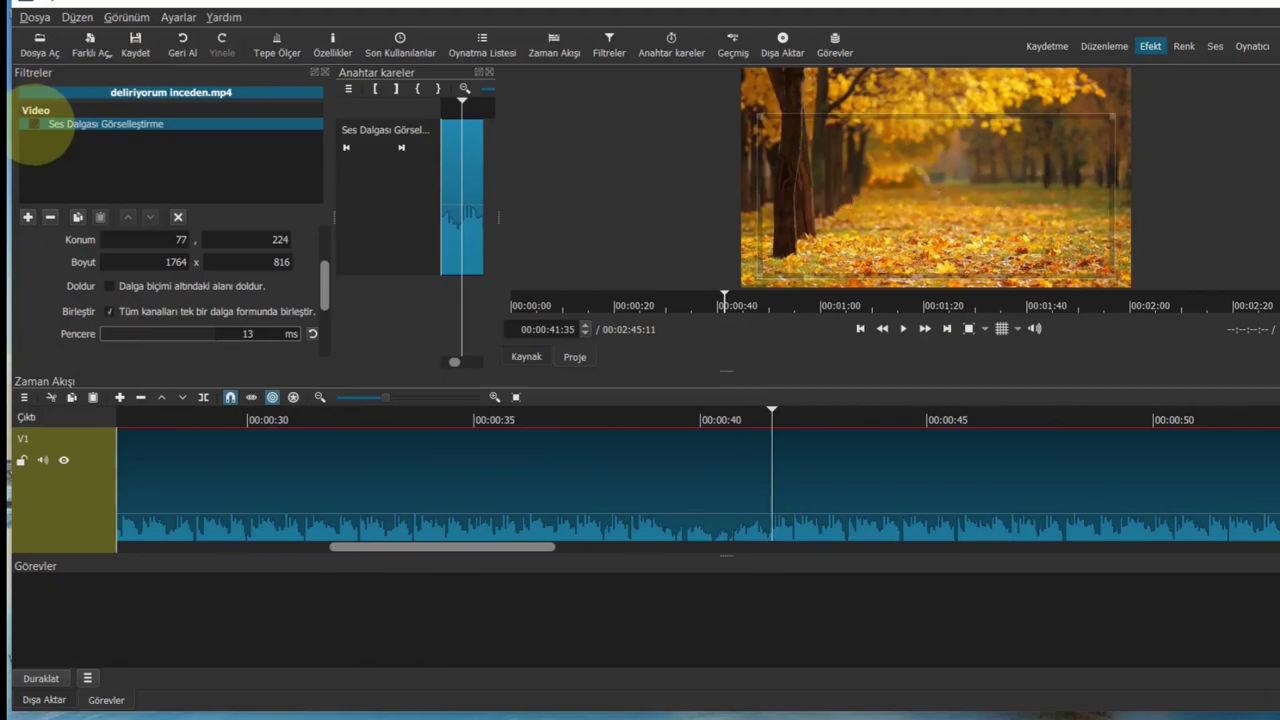
click(28, 216)
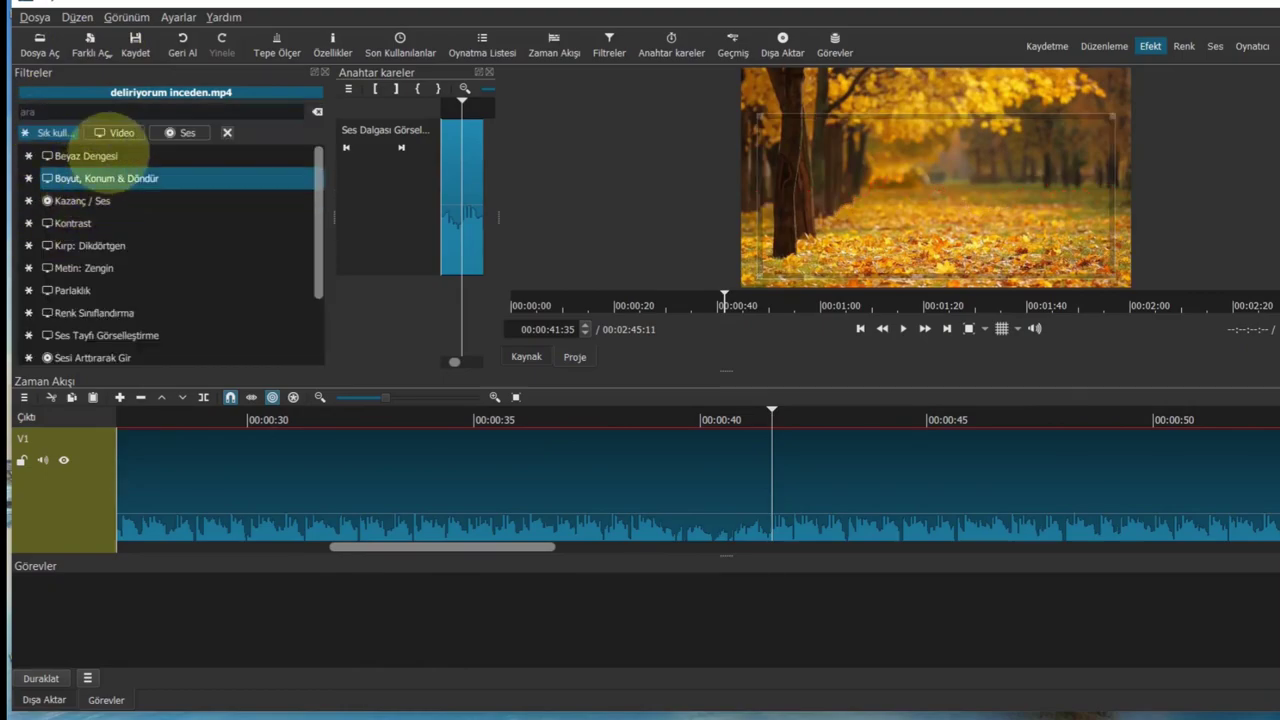
text(ses)
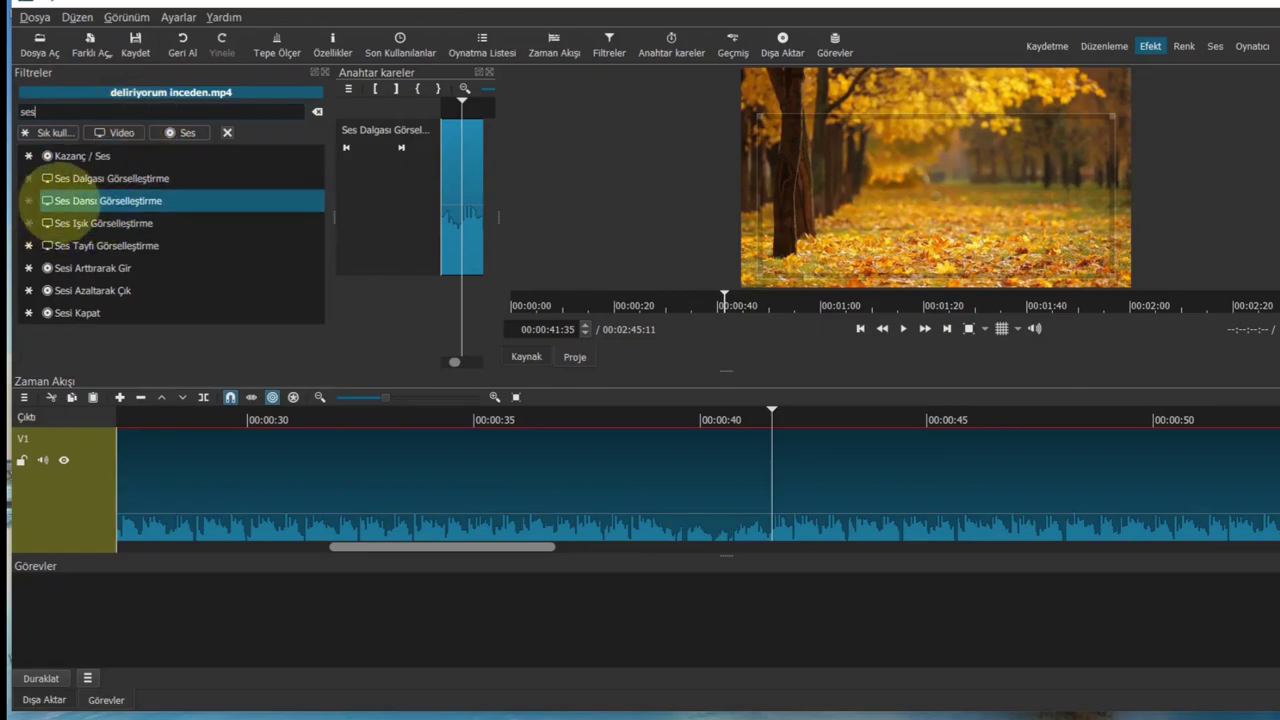
click(48, 200)
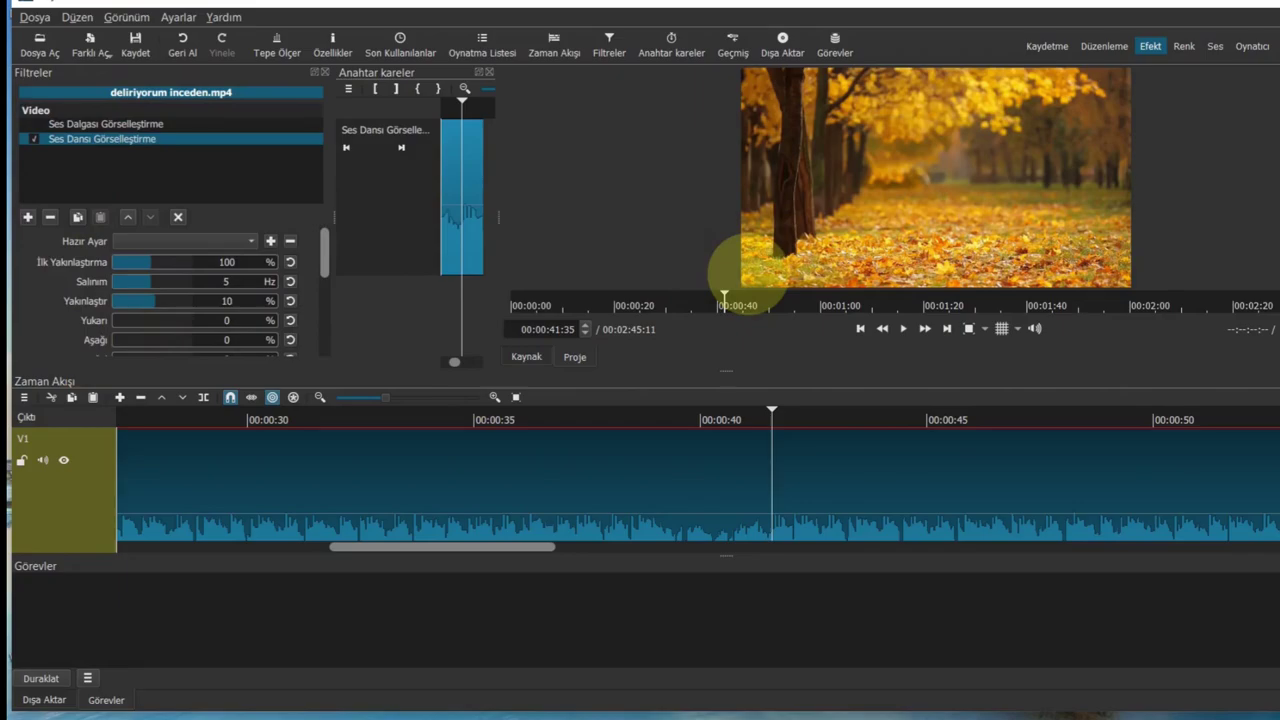
key(space)
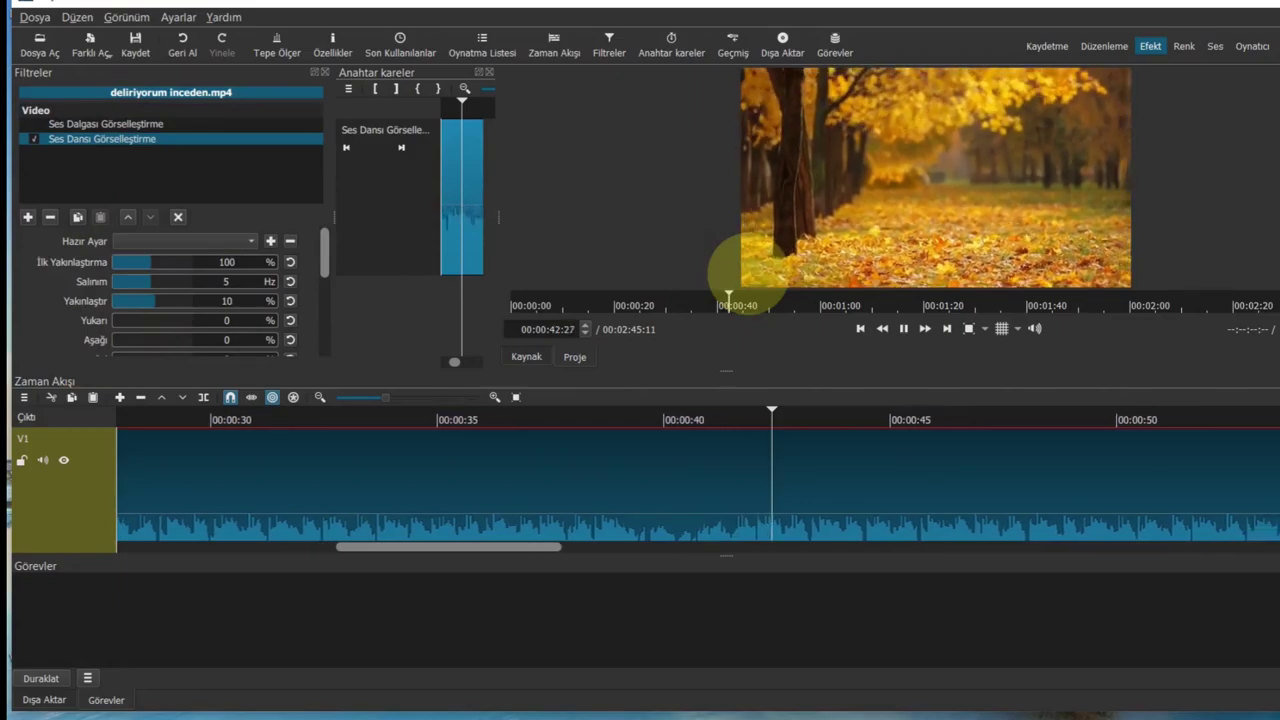
key(space)
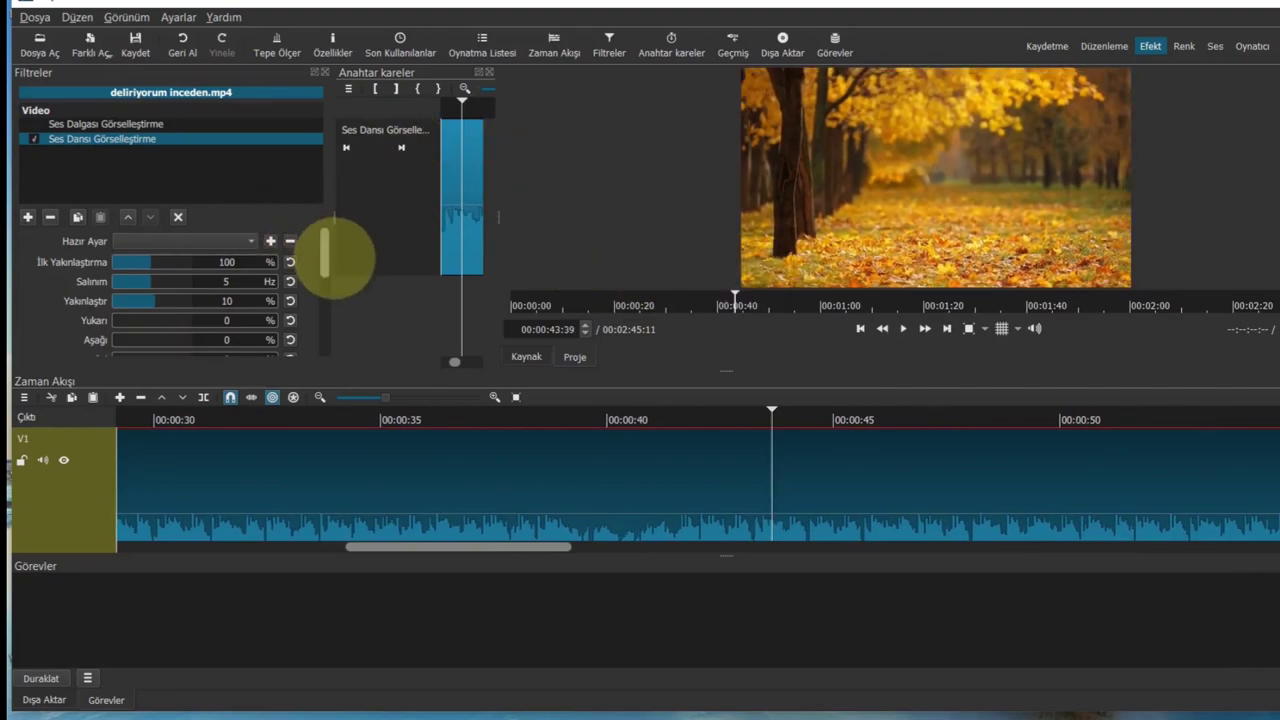
Try a clockwise rotation of 201 degrees during playback, lower it to 16, and raise the counterclockwise rotation to about 200 degrees
drag(325, 265, 329, 294)
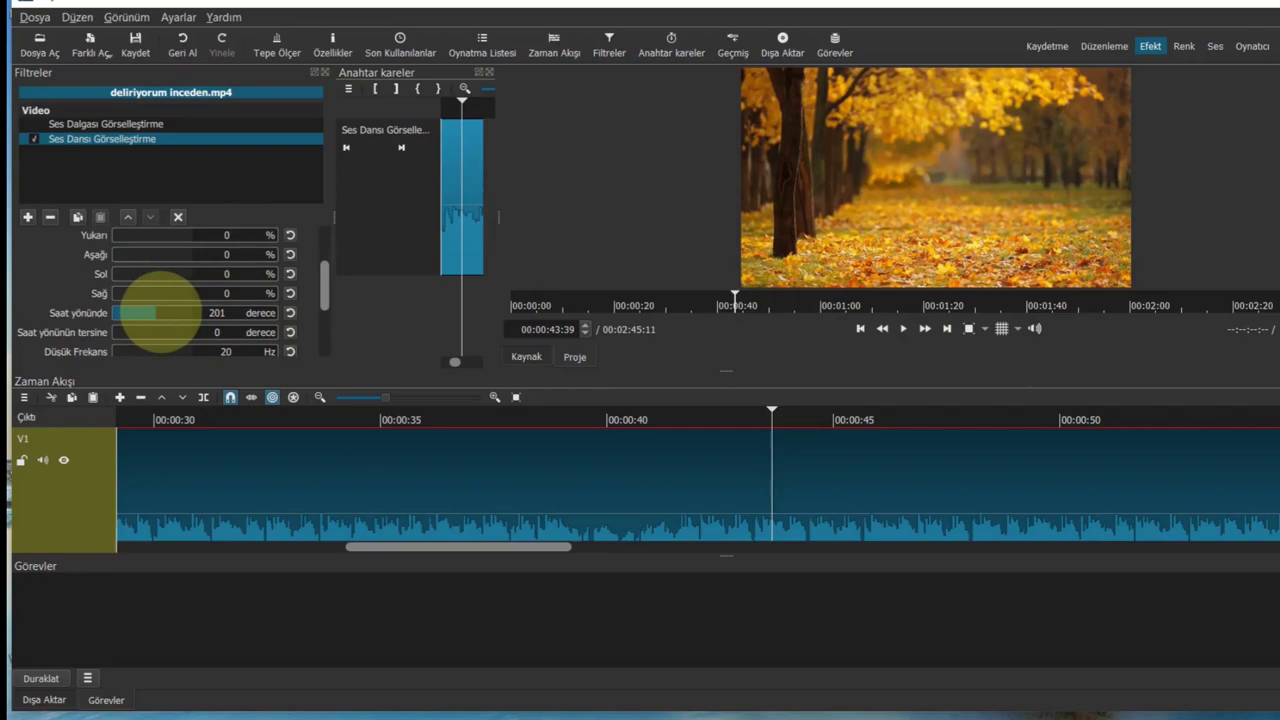
key(space)
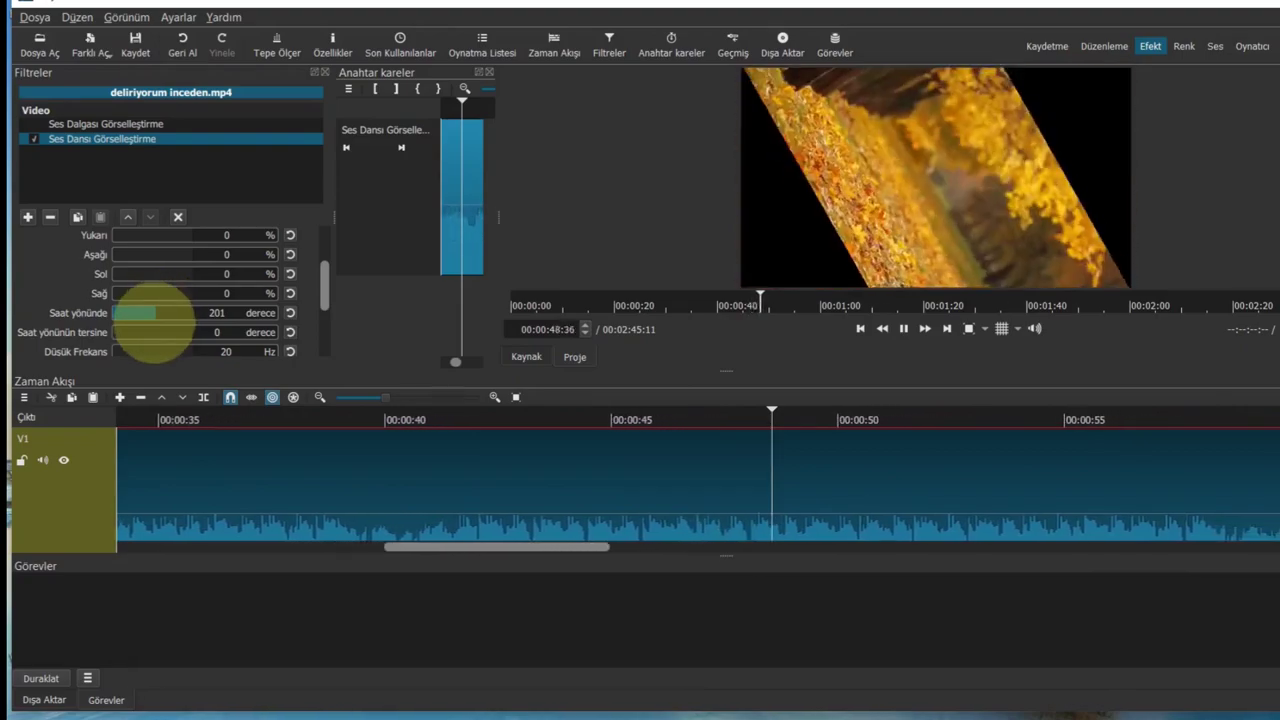
click(128, 312)
click(155, 332)
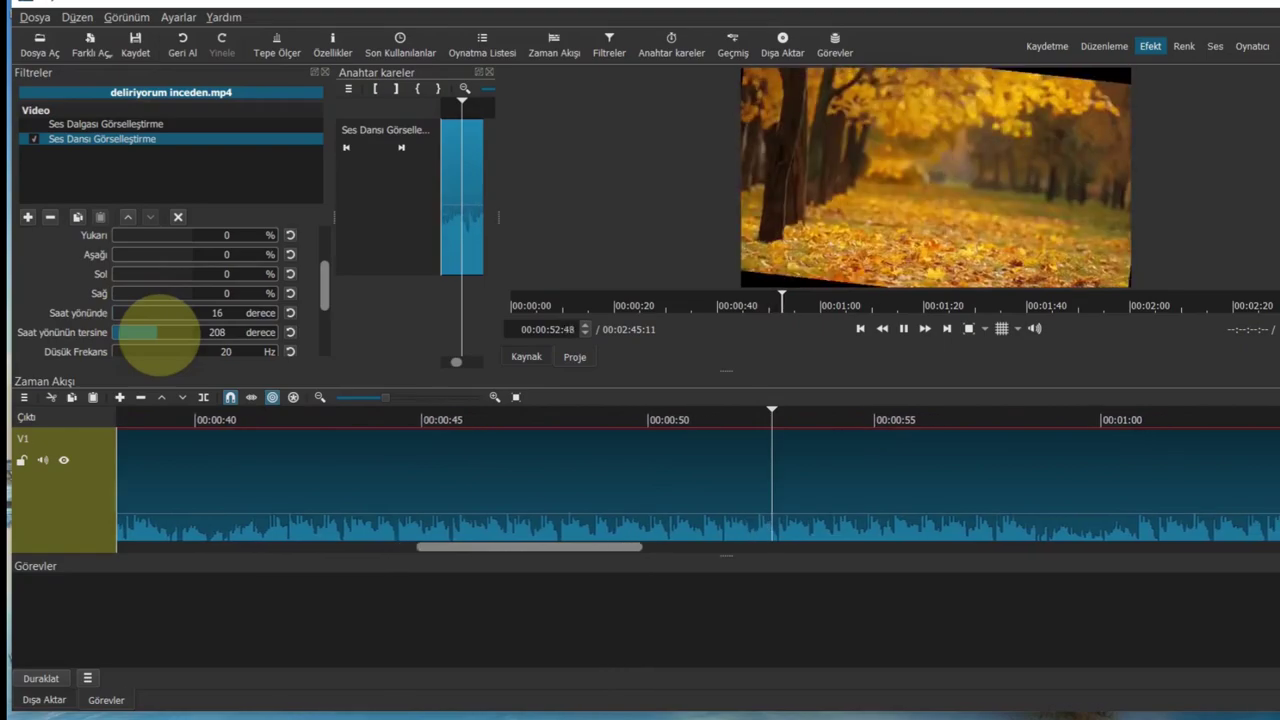
Try audio-driven shifts of 84% right, 75% left and 61% down, reducing left to 5% and right to 1%
click(178, 293)
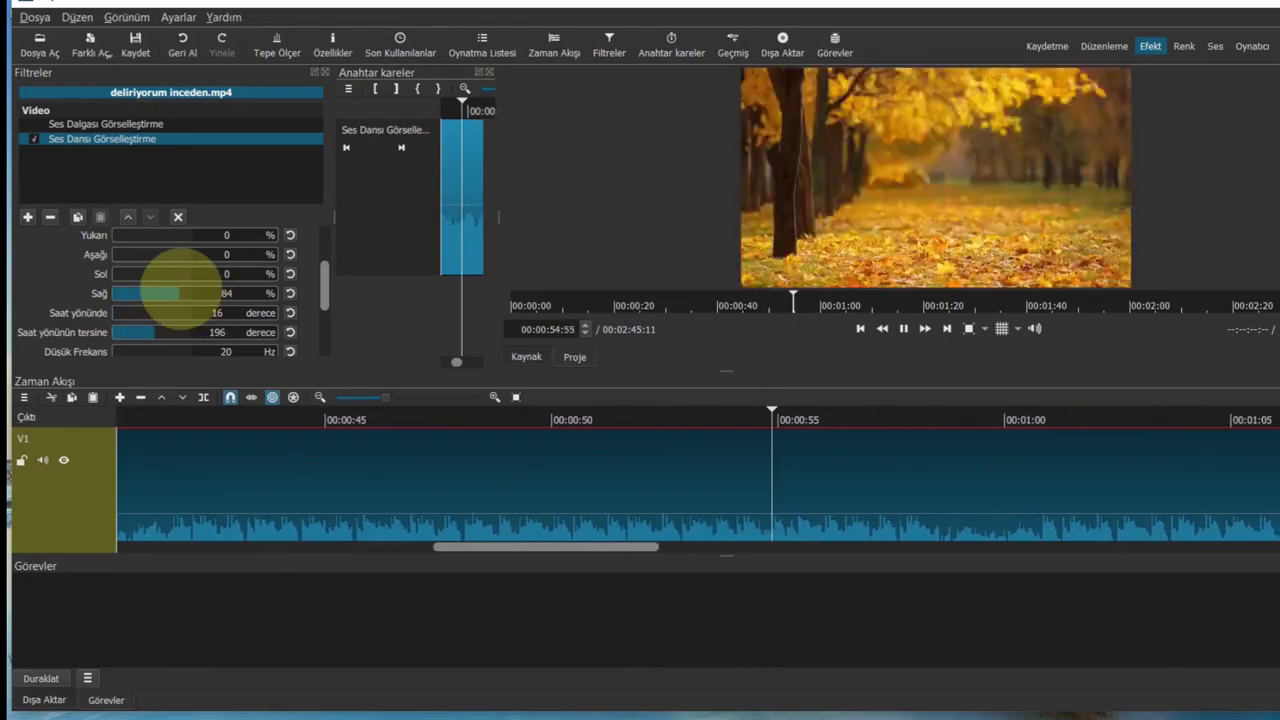
click(172, 273)
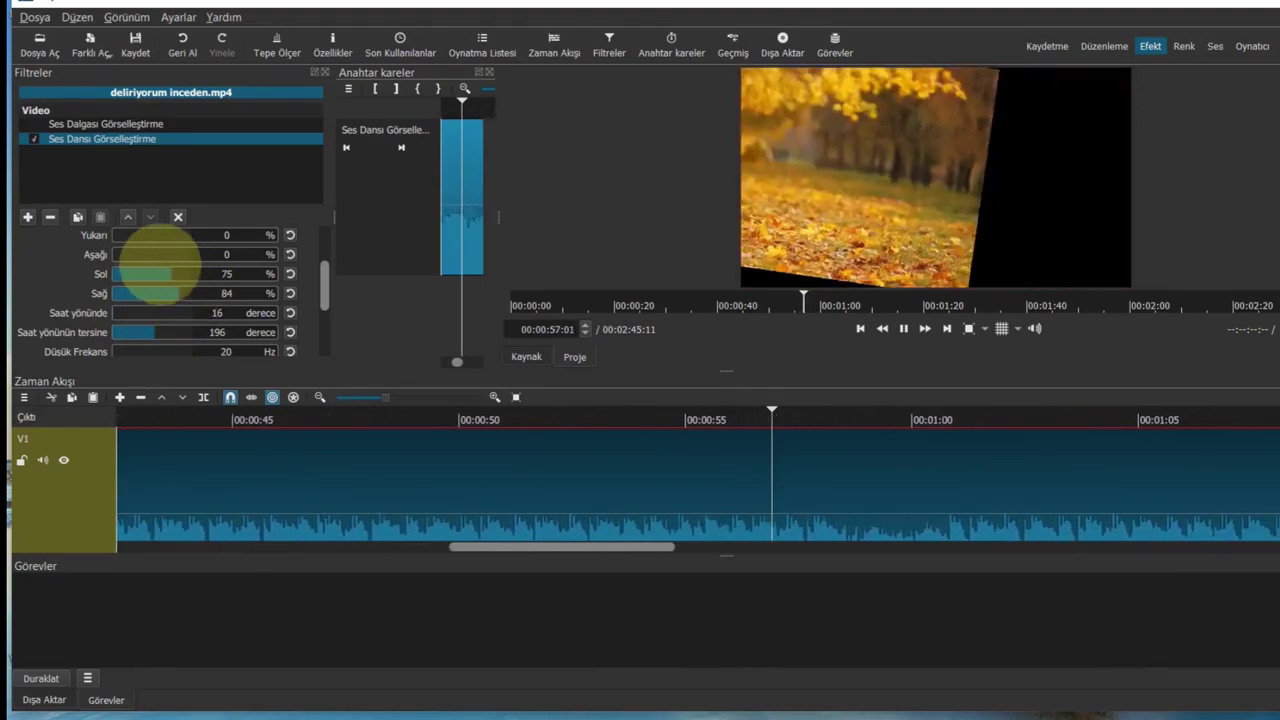
click(152, 254)
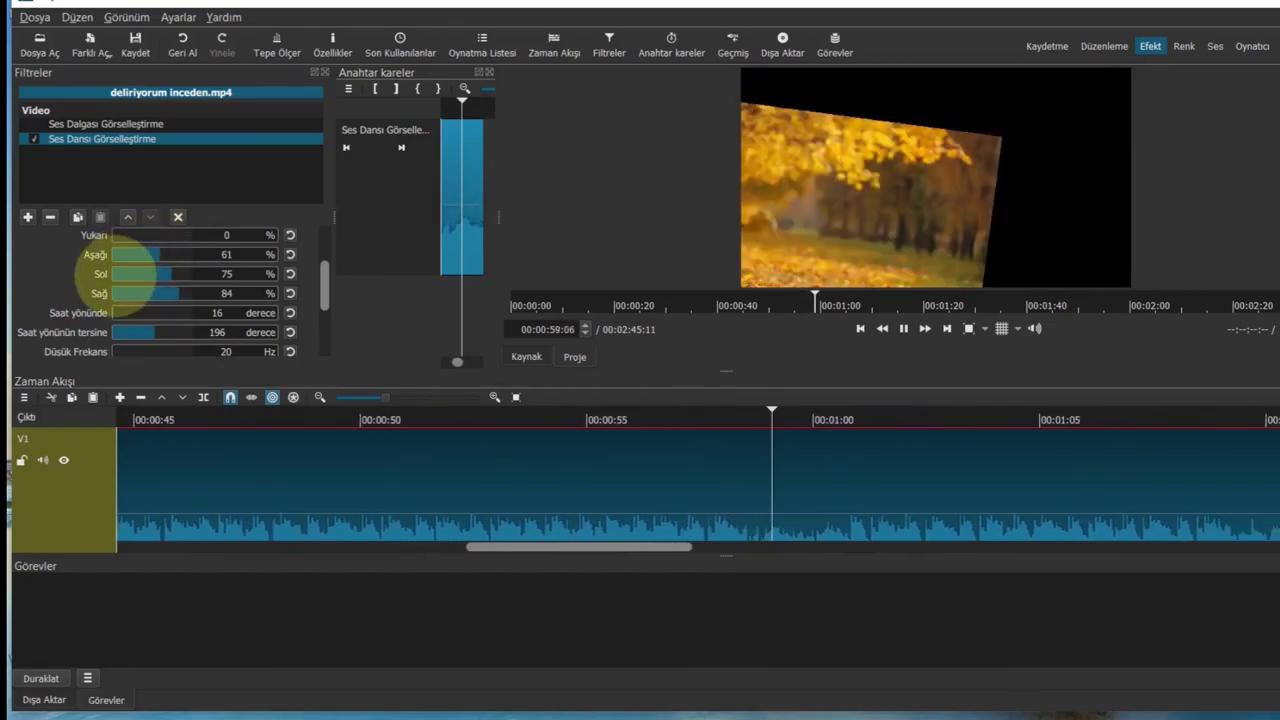
click(116, 273)
click(116, 293)
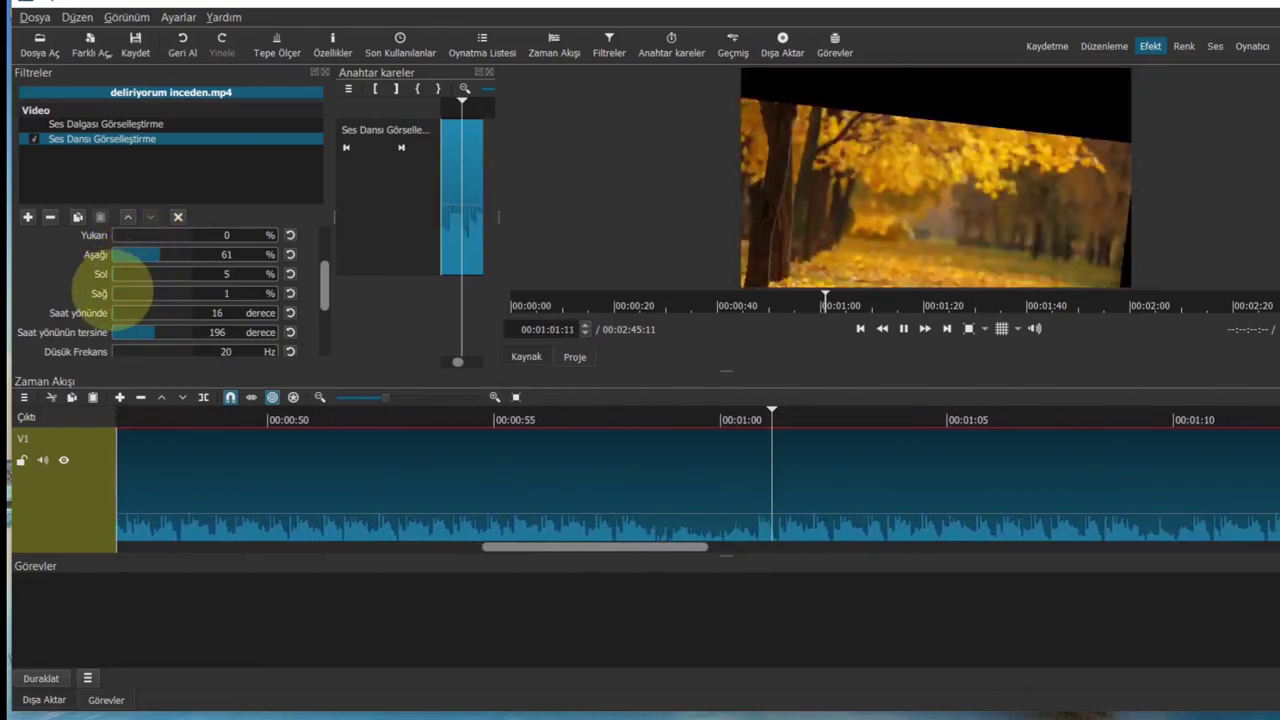
Reset the left, right, clockwise, counterclockwise and down amounts of the dance filter to default and stop playback
click(290, 273)
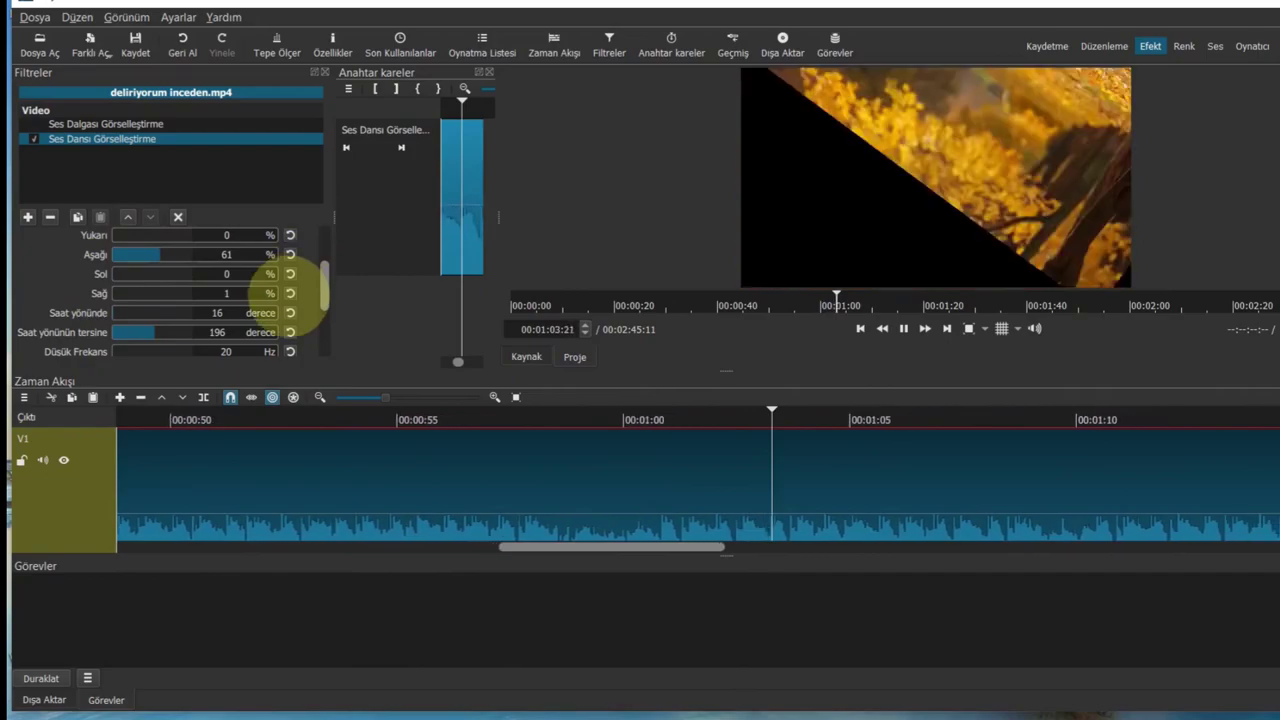
click(290, 293)
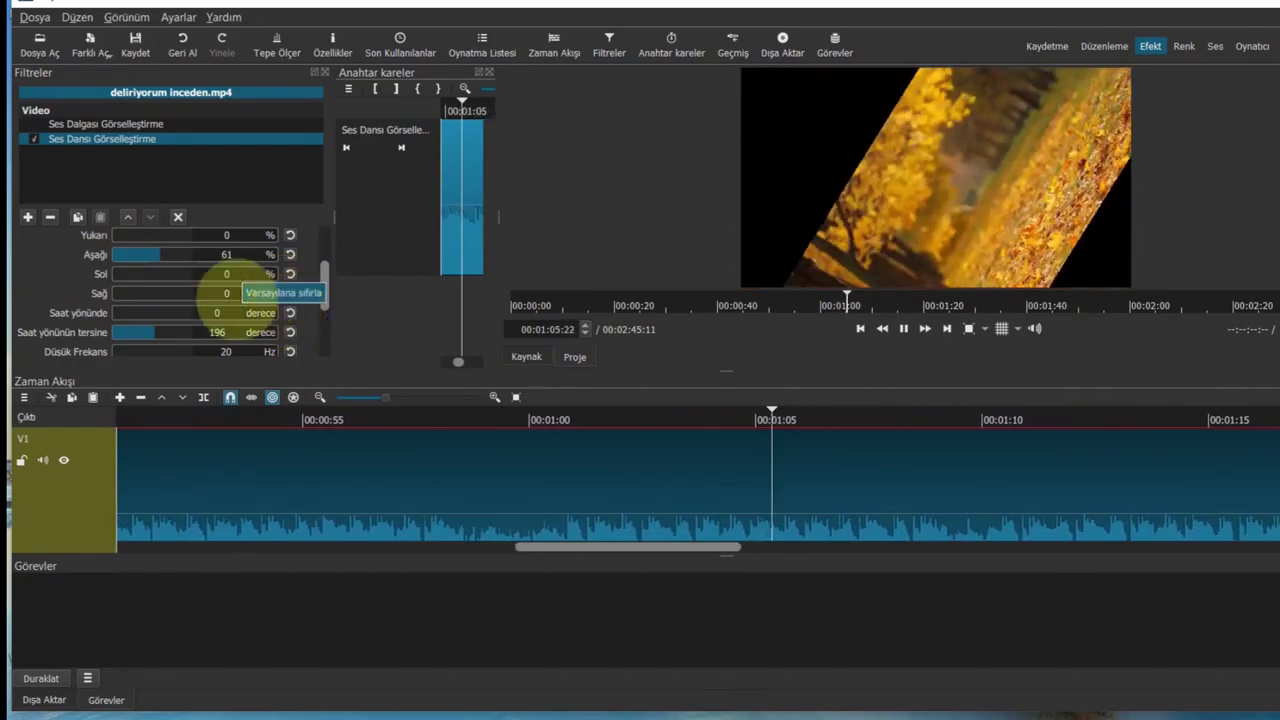
click(290, 312)
click(290, 332)
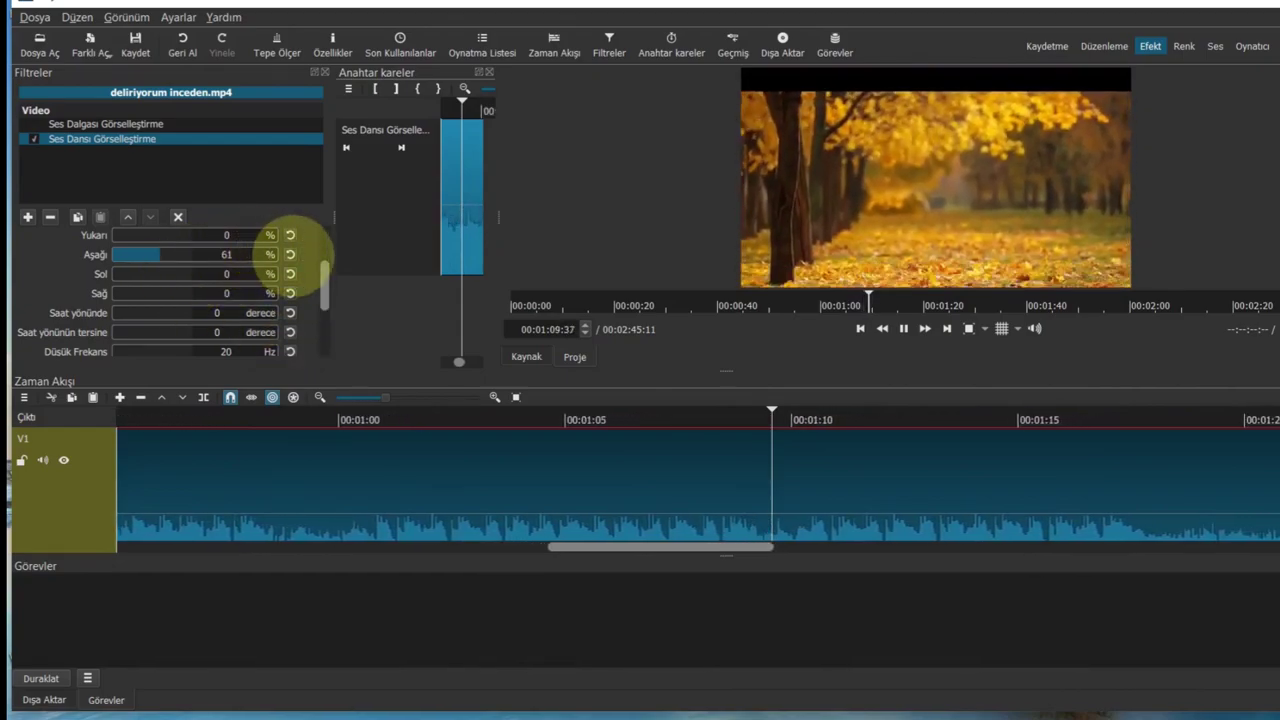
click(290, 254)
key(space)
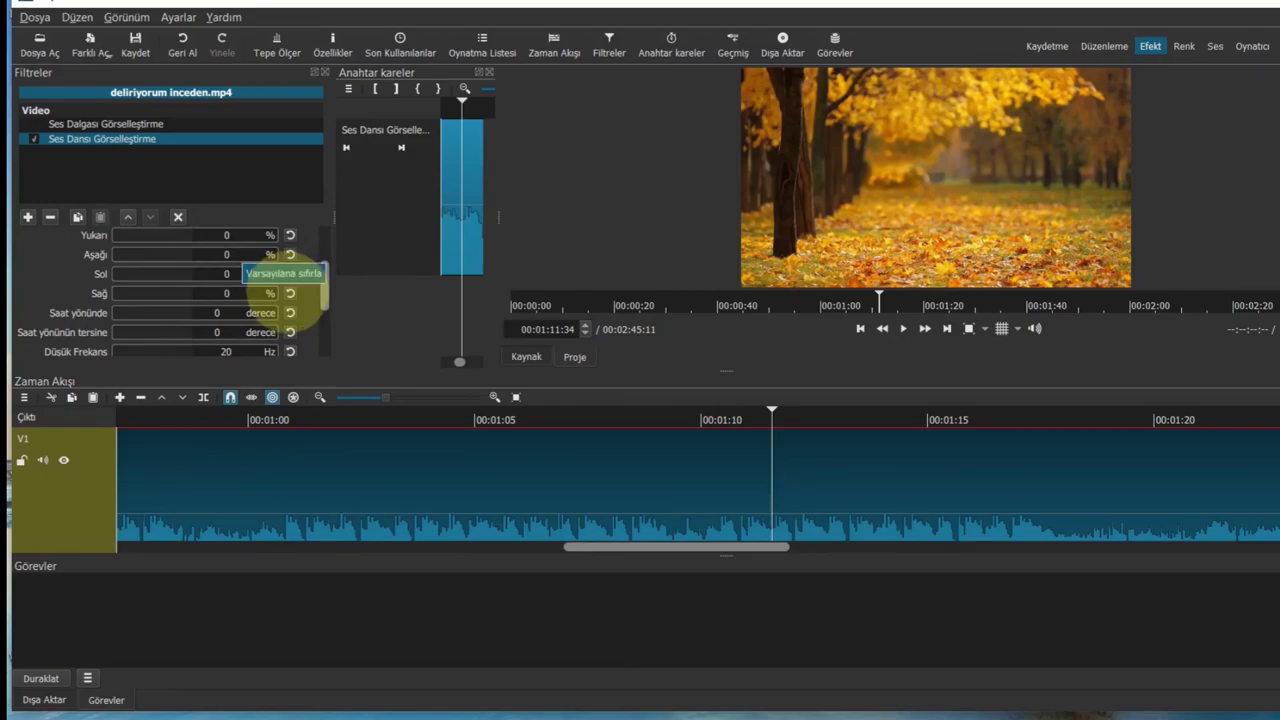
Start playback and set the dance filter's initial zoom (İlk Yakınlaştırma) to 189%
click(178, 293)
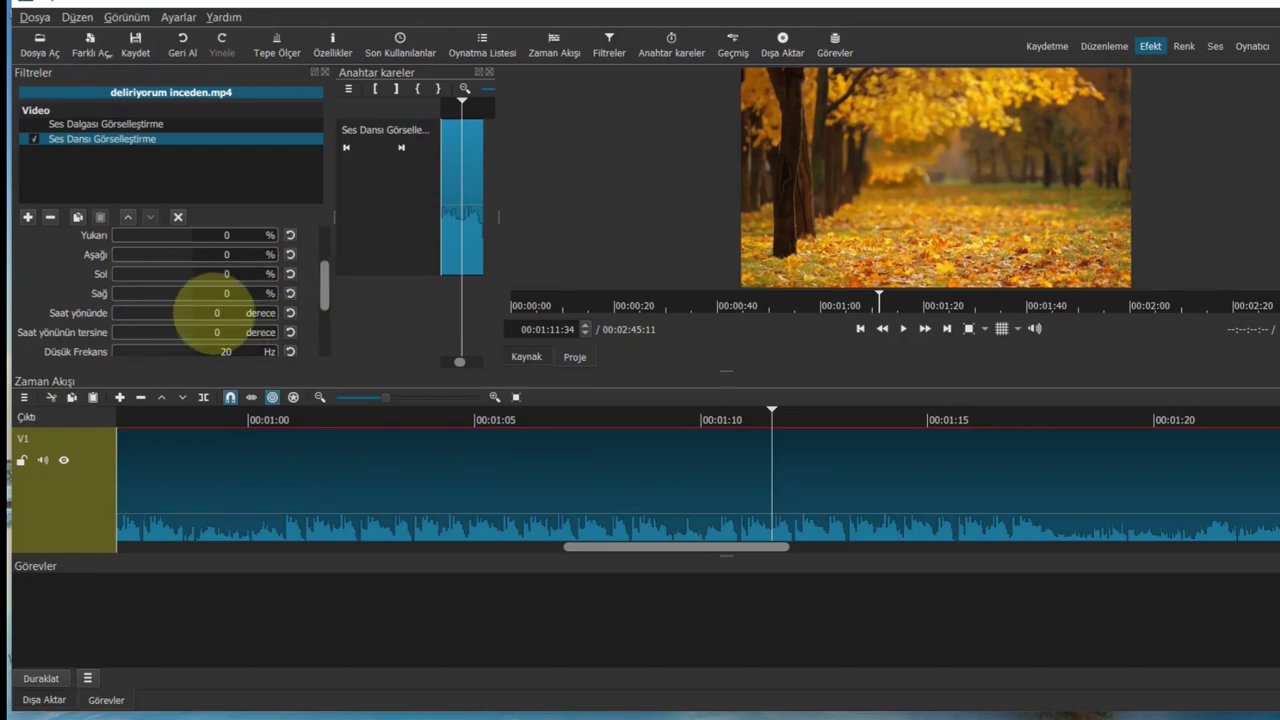
drag(325, 288, 327, 243)
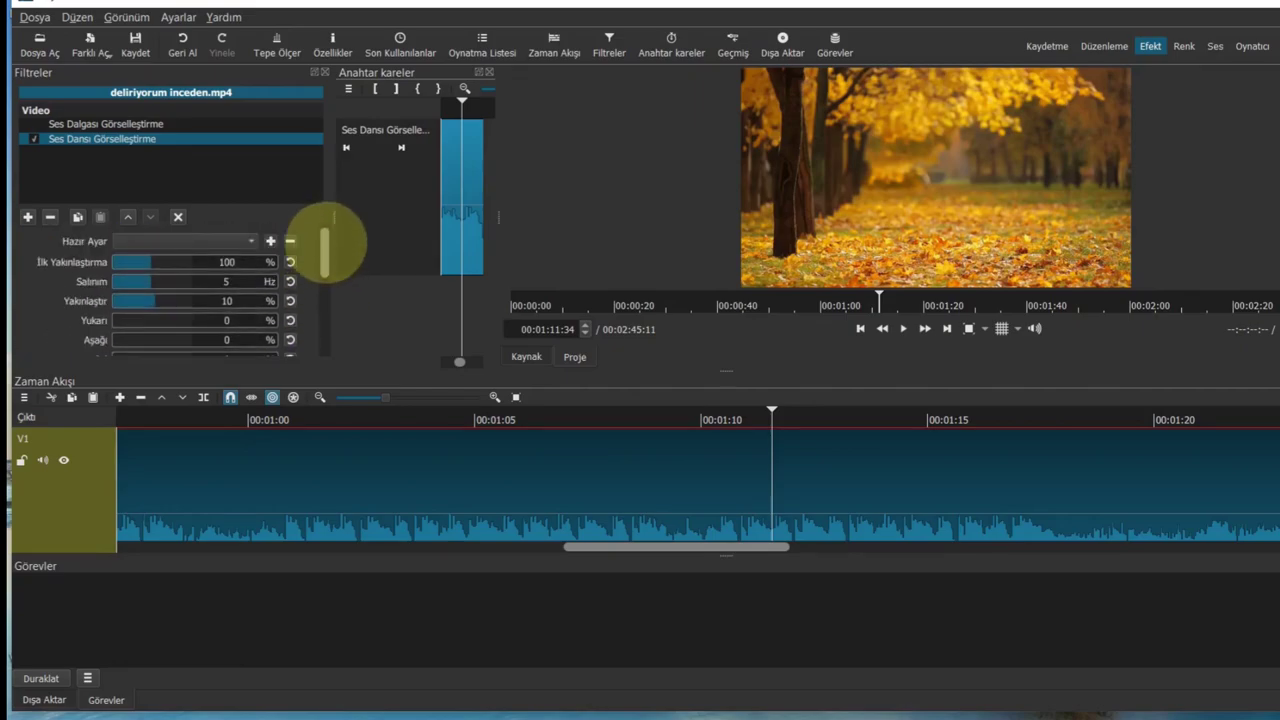
scroll(474, 434, down, 5)
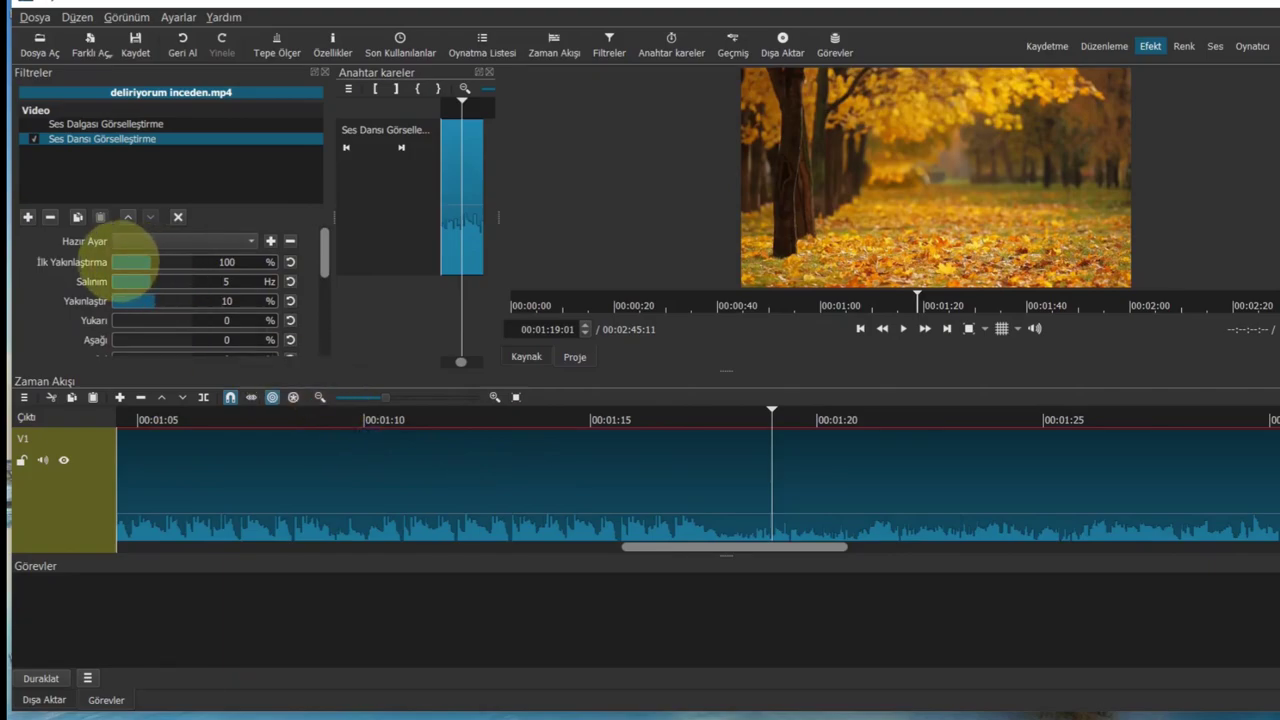
key(space)
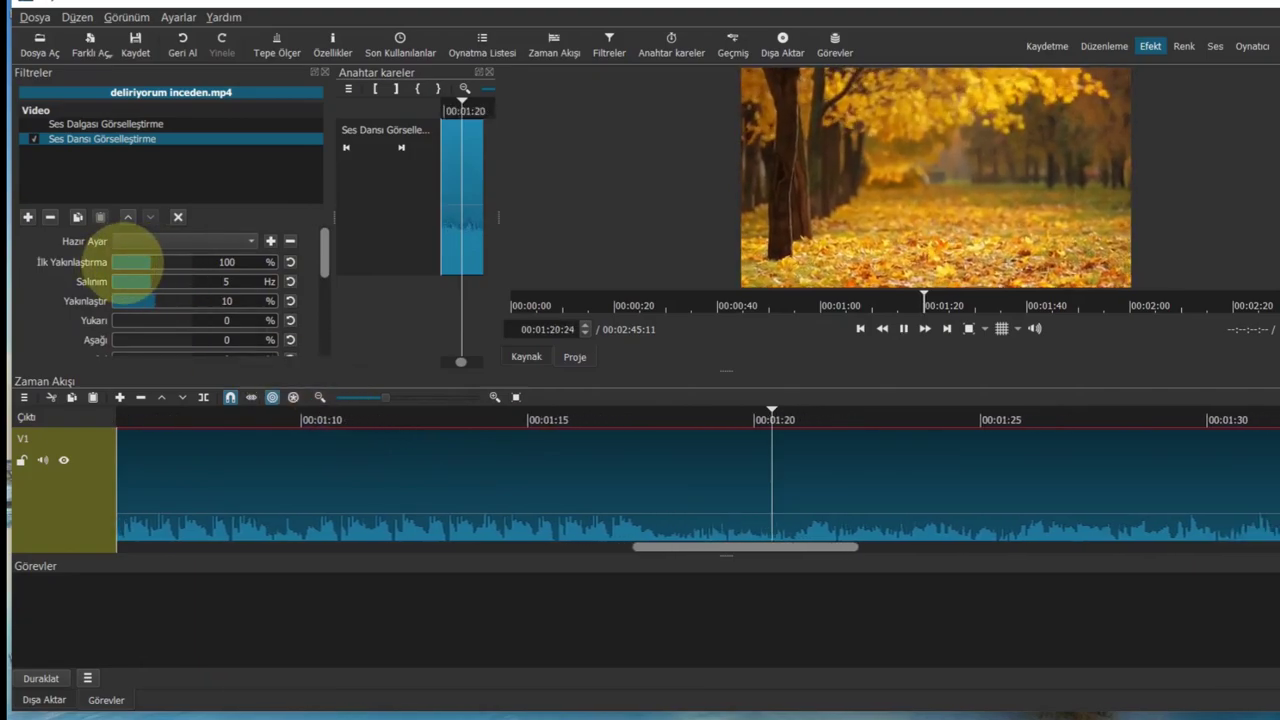
drag(149, 263, 187, 262)
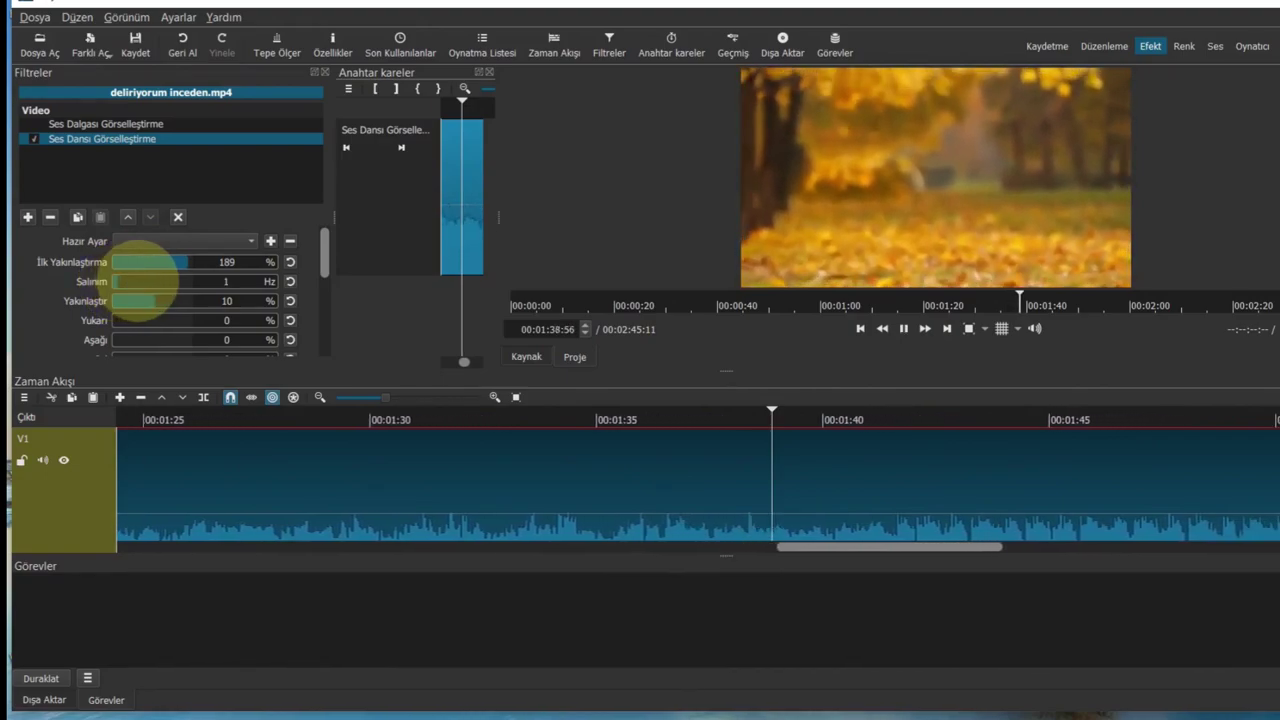
Try different oscillation (Salınım) rates, settle on 1 Hz, and disable the Ses Dansı Görselleştirme filter after stopping playback
drag(160, 279, 176, 282)
click(175, 281)
click(122, 281)
key(space)
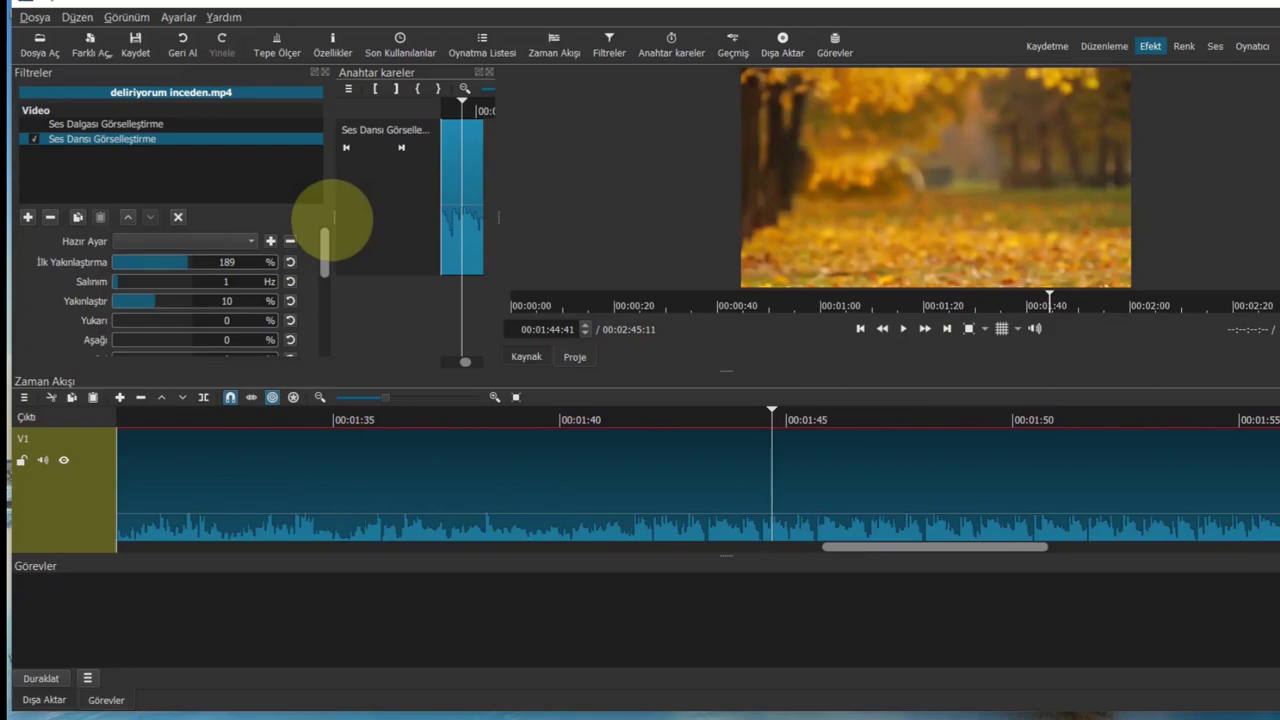
click(34, 139)
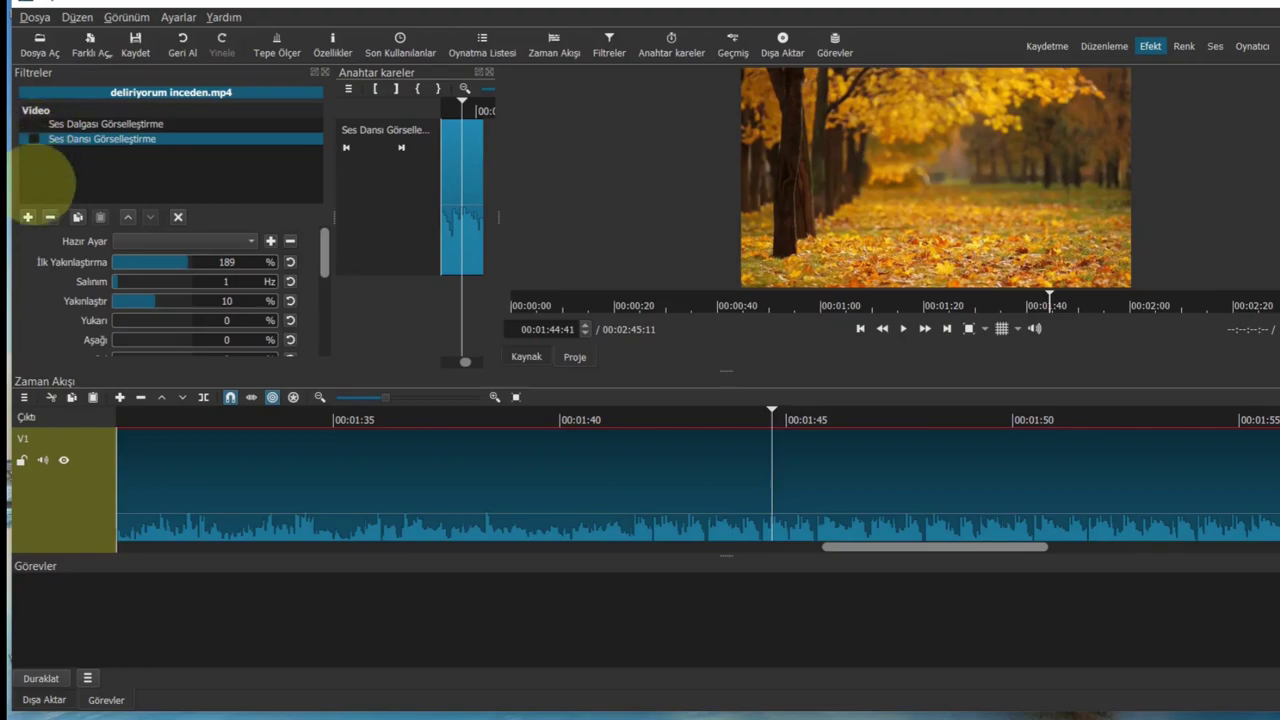
Add the Ses Tayfı Görselleştirme filter and enlarge its area to about 1985 x 977 across most of the frame
click(28, 217)
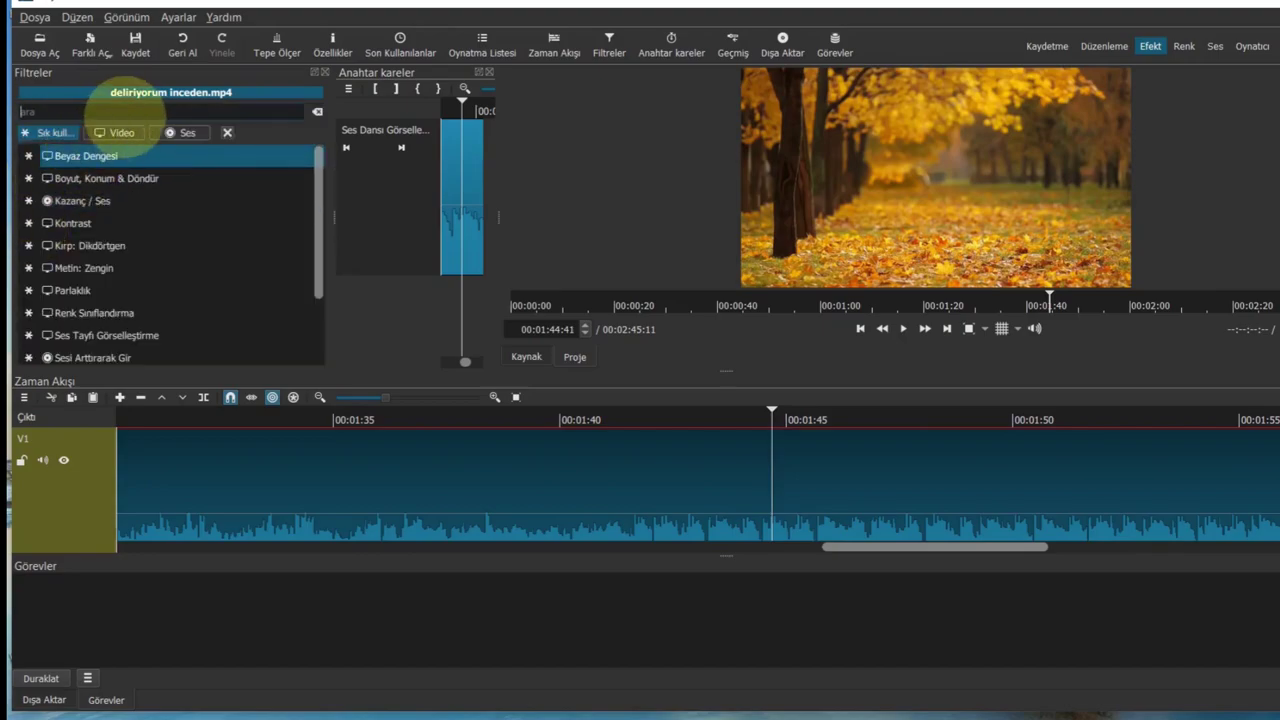
text(ses)
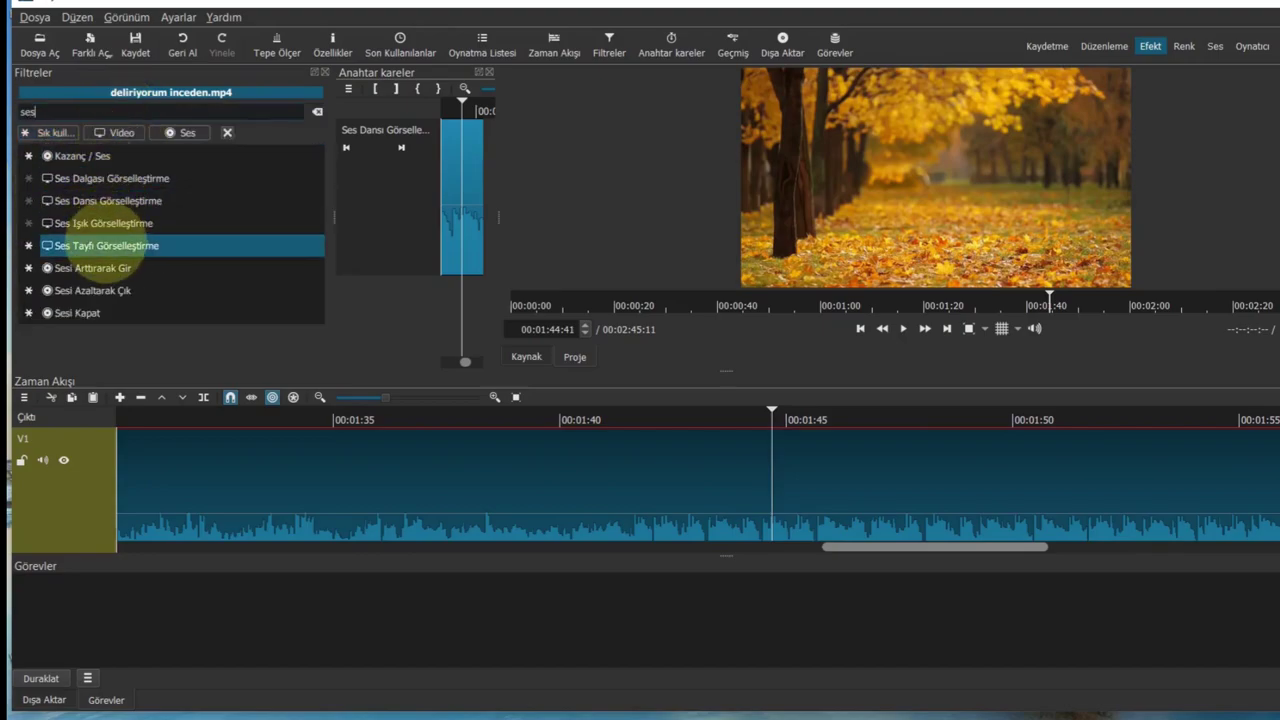
click(112, 245)
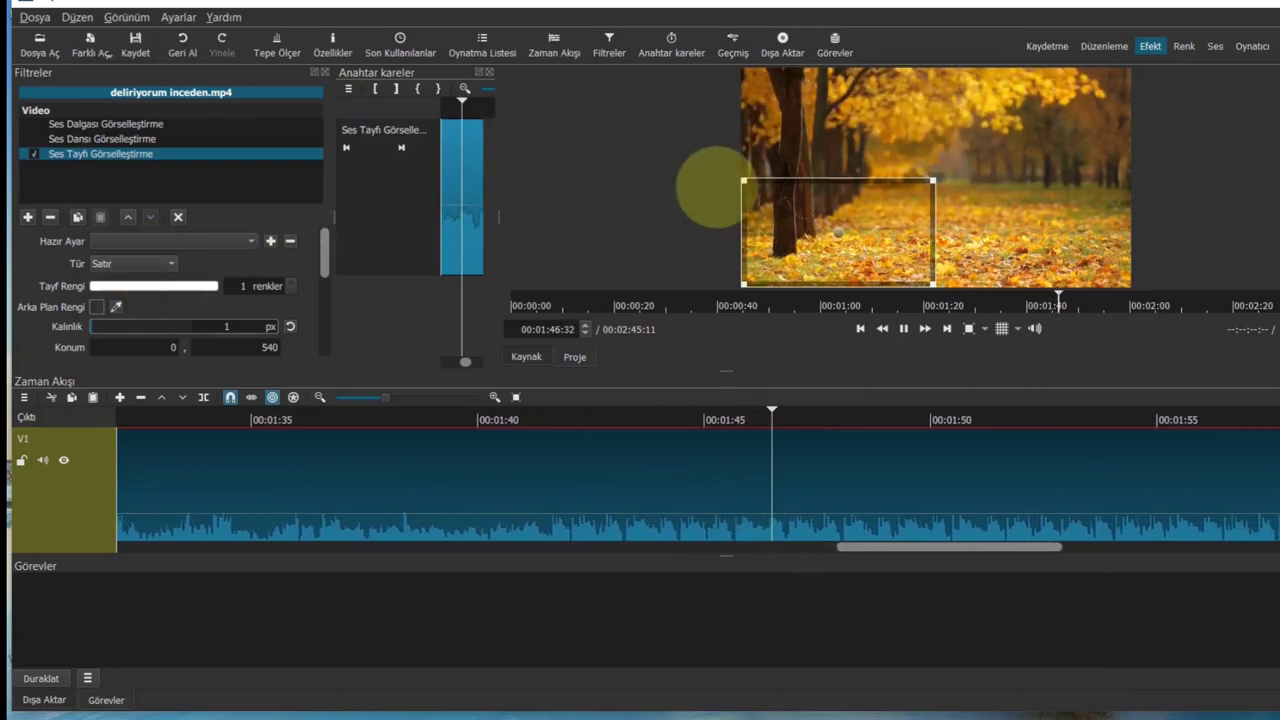
drag(933, 181, 1150, 87)
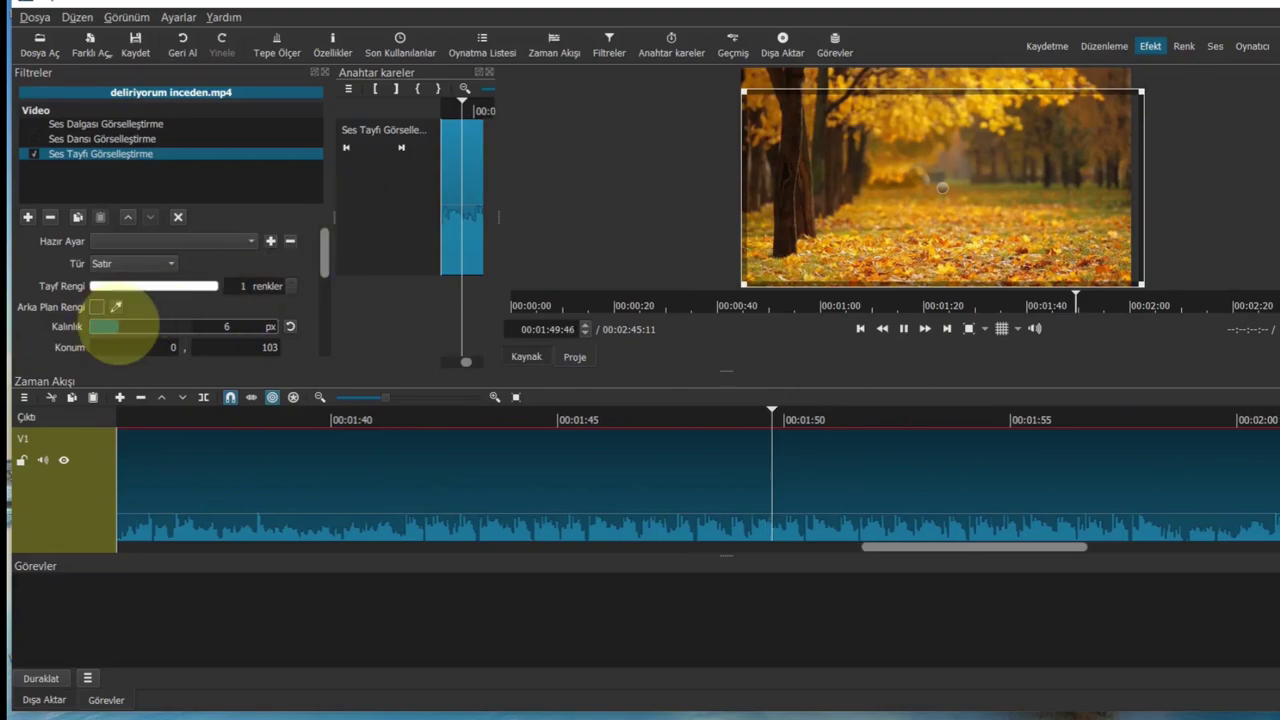
Set the spectrum filter to type Çubuk with a 7 px thickness and 10 spectrum colors, previewing briefly
click(150, 264)
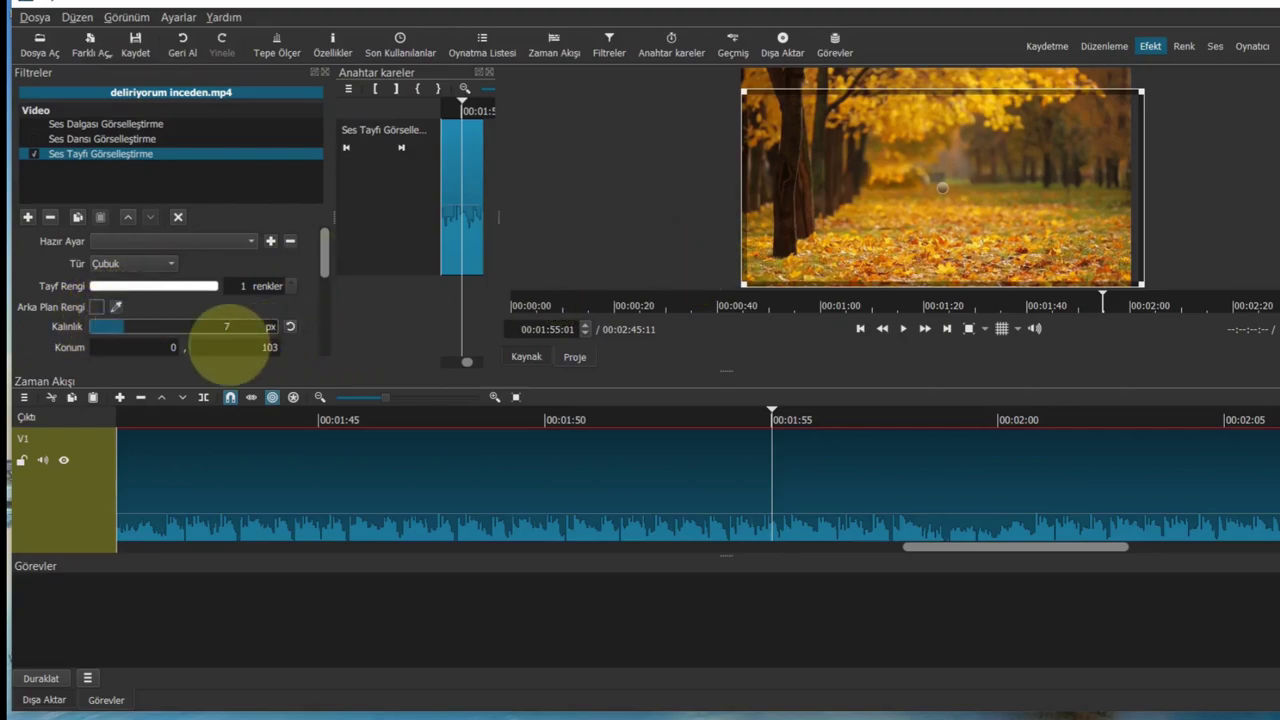
scroll(228, 345, down, 3)
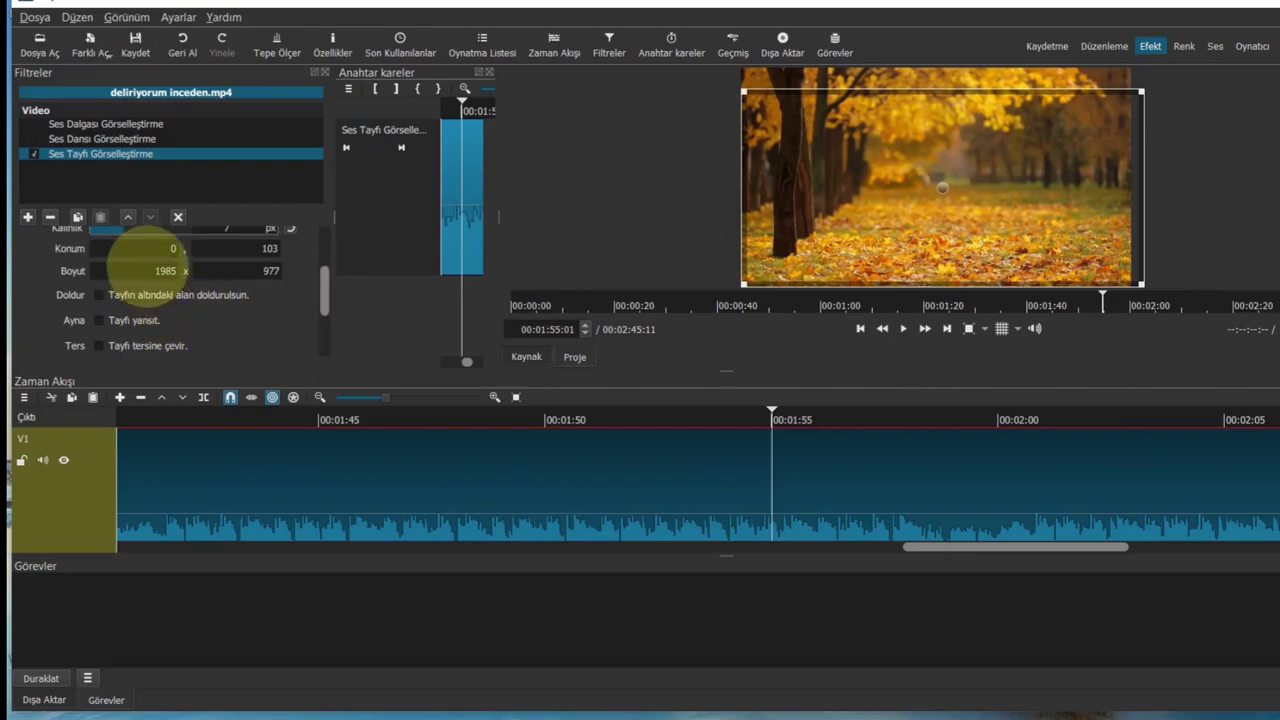
drag(322, 290, 320, 250)
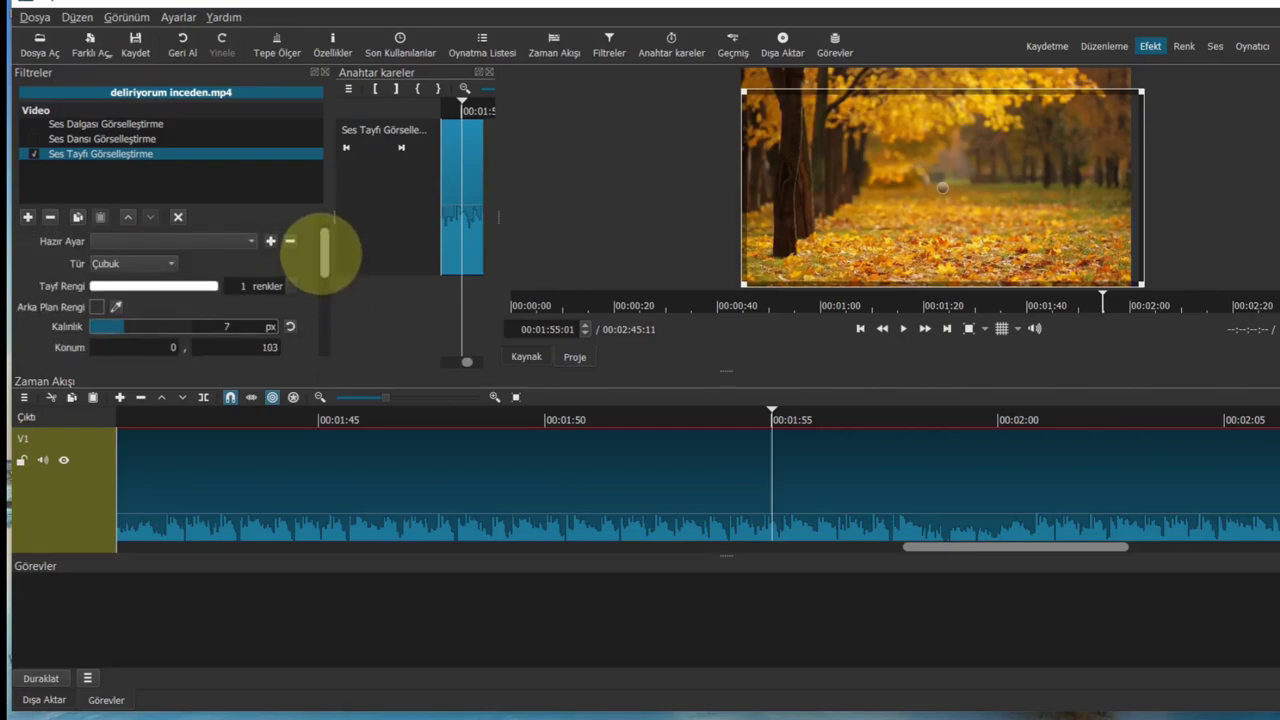
key(space)
key(space)
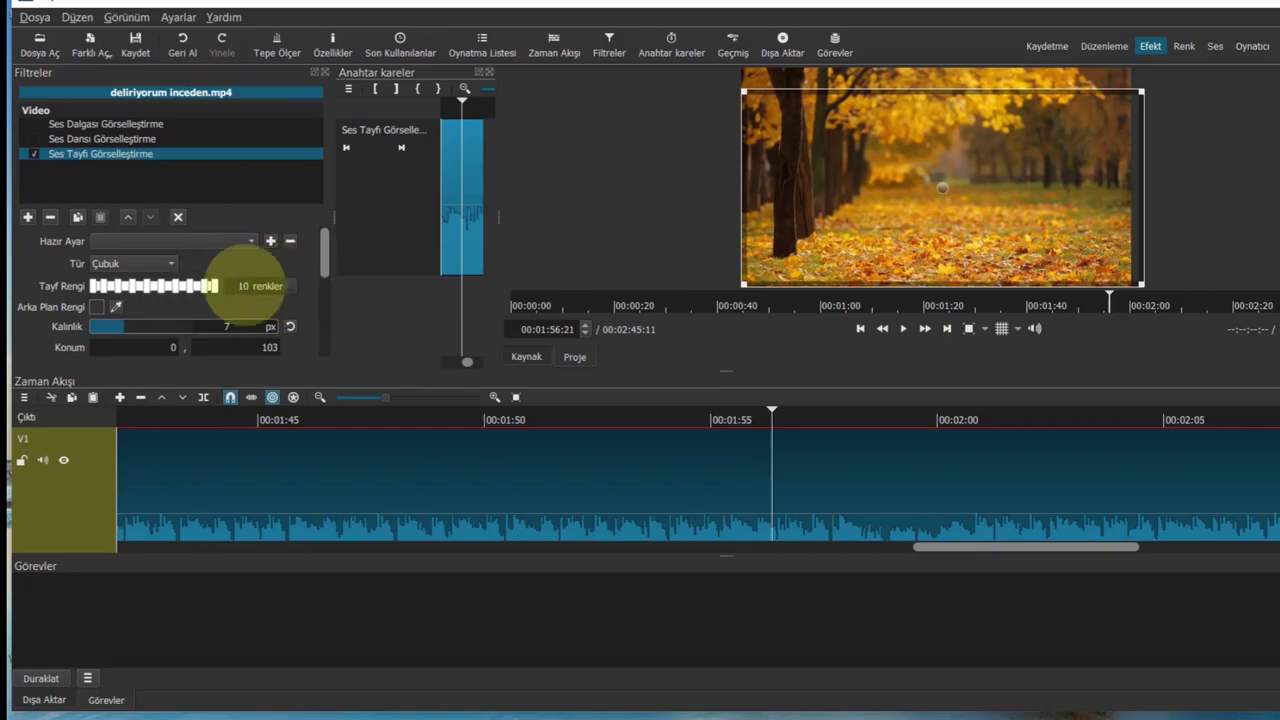
Recolor three of the spectrum's color stops to red (#ff0000), pink and blue
click(122, 286)
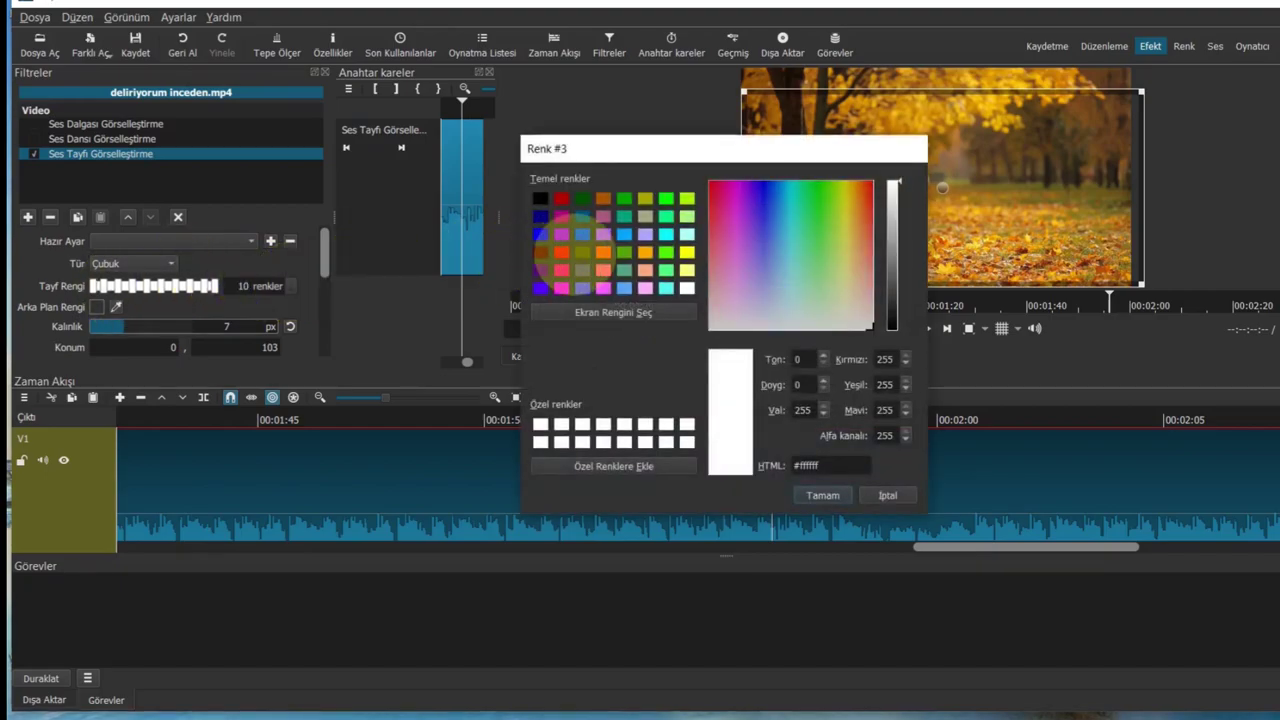
click(561, 252)
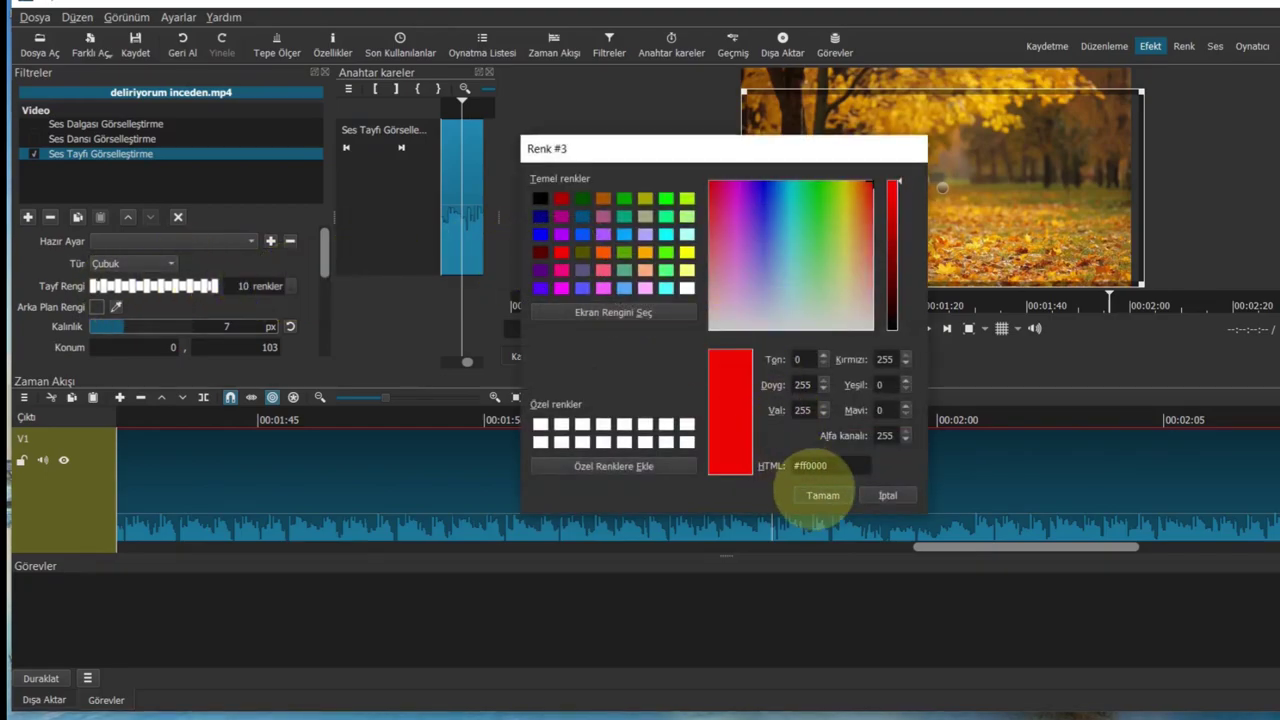
click(822, 495)
click(198, 286)
click(734, 277)
click(822, 495)
click(211, 286)
click(582, 216)
click(822, 495)
Recolor three more white spectrum color stops to dark red, cyan and green, and preview the colored bars
click(186, 286)
click(540, 252)
click(822, 495)
click(98, 286)
click(822, 495)
click(172, 286)
click(666, 216)
click(822, 495)
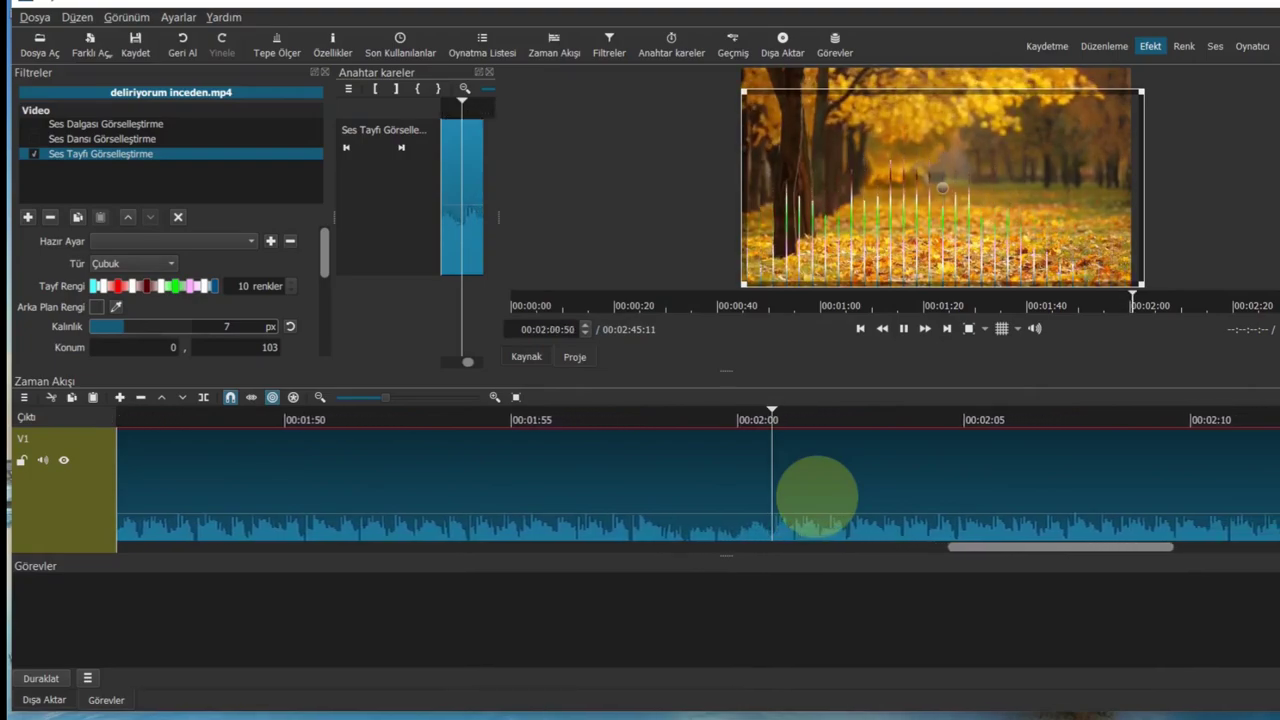
key(space)
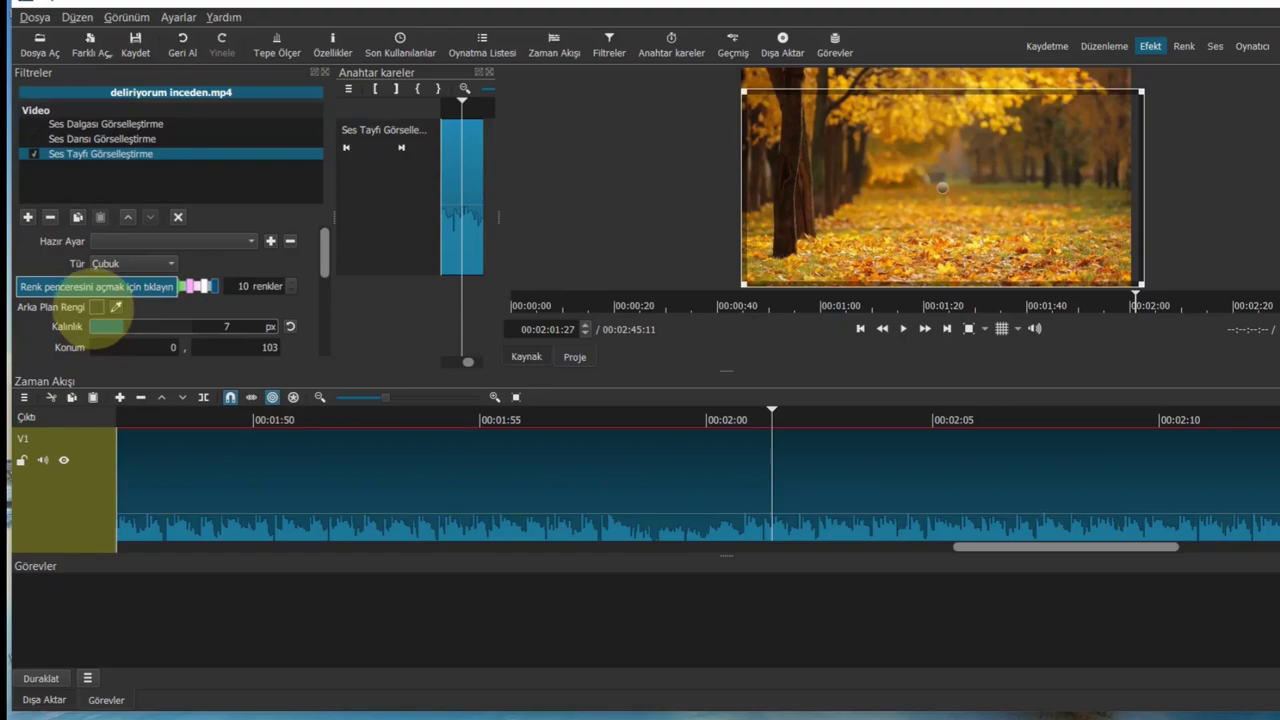
Try filling the area under the spectrum with the Doldur option and preview it
drag(323, 245, 323, 265)
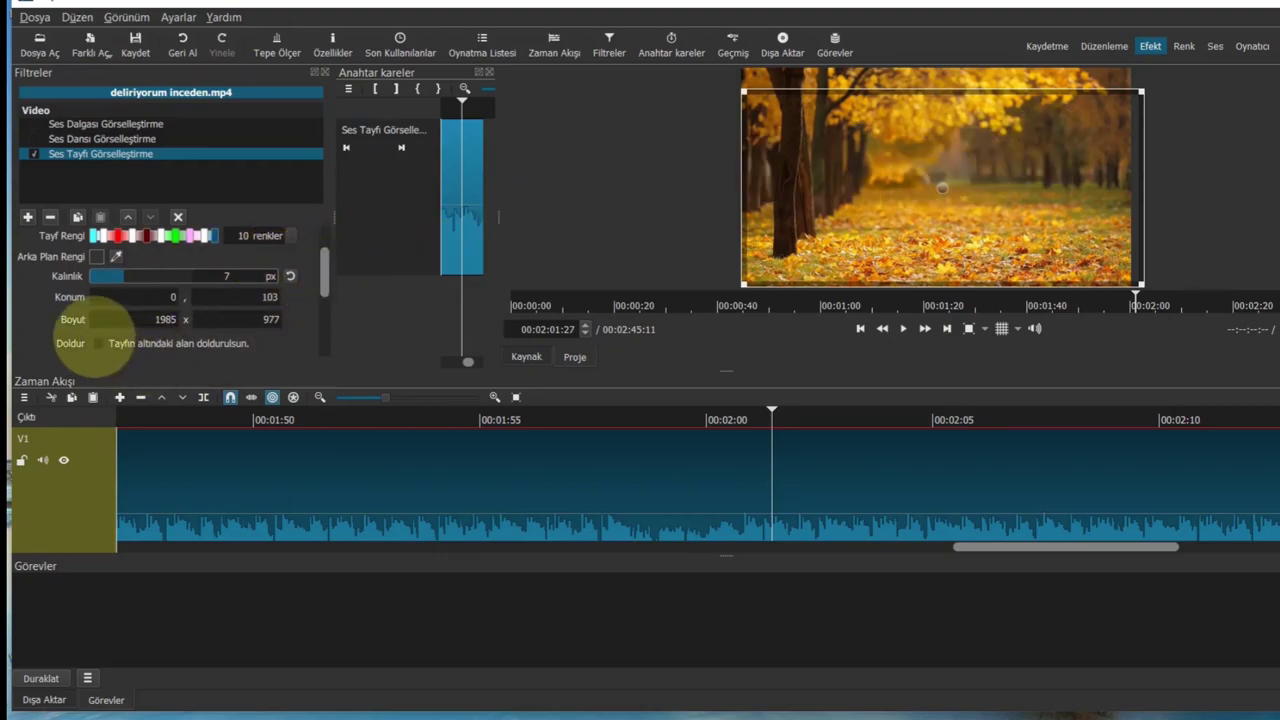
drag(325, 263, 326, 291)
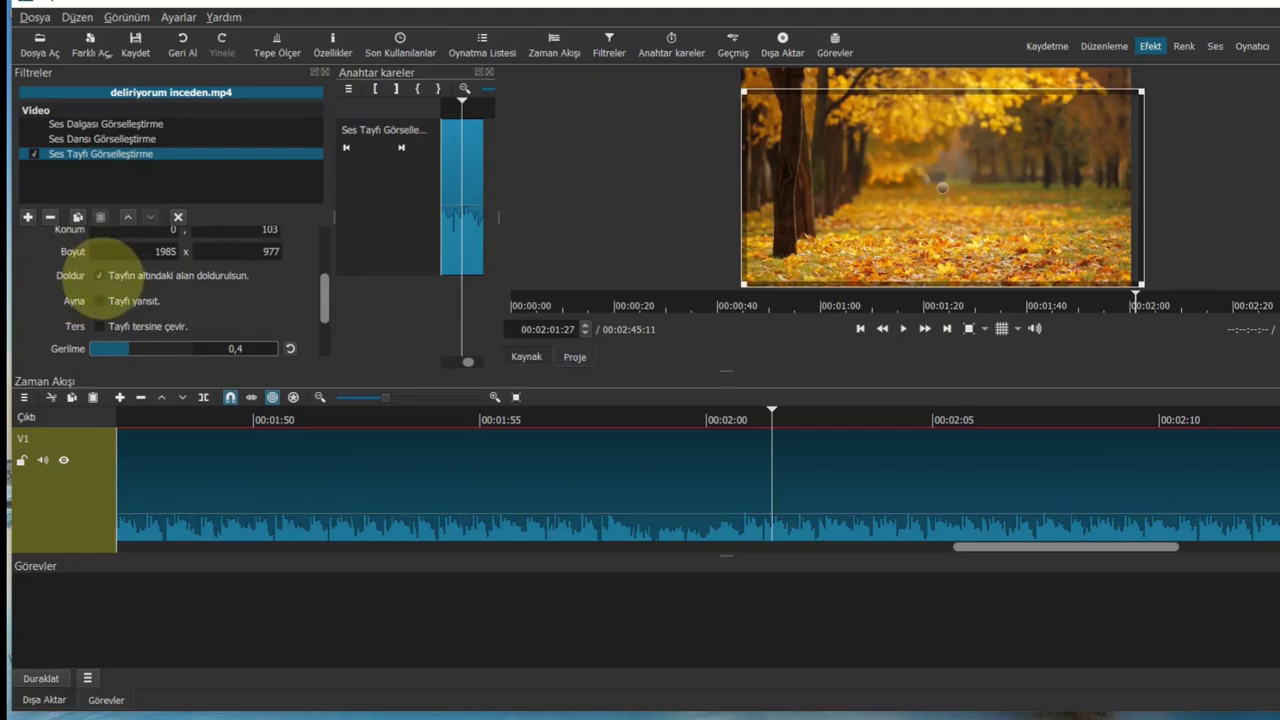
click(628, 192)
click(628, 192)
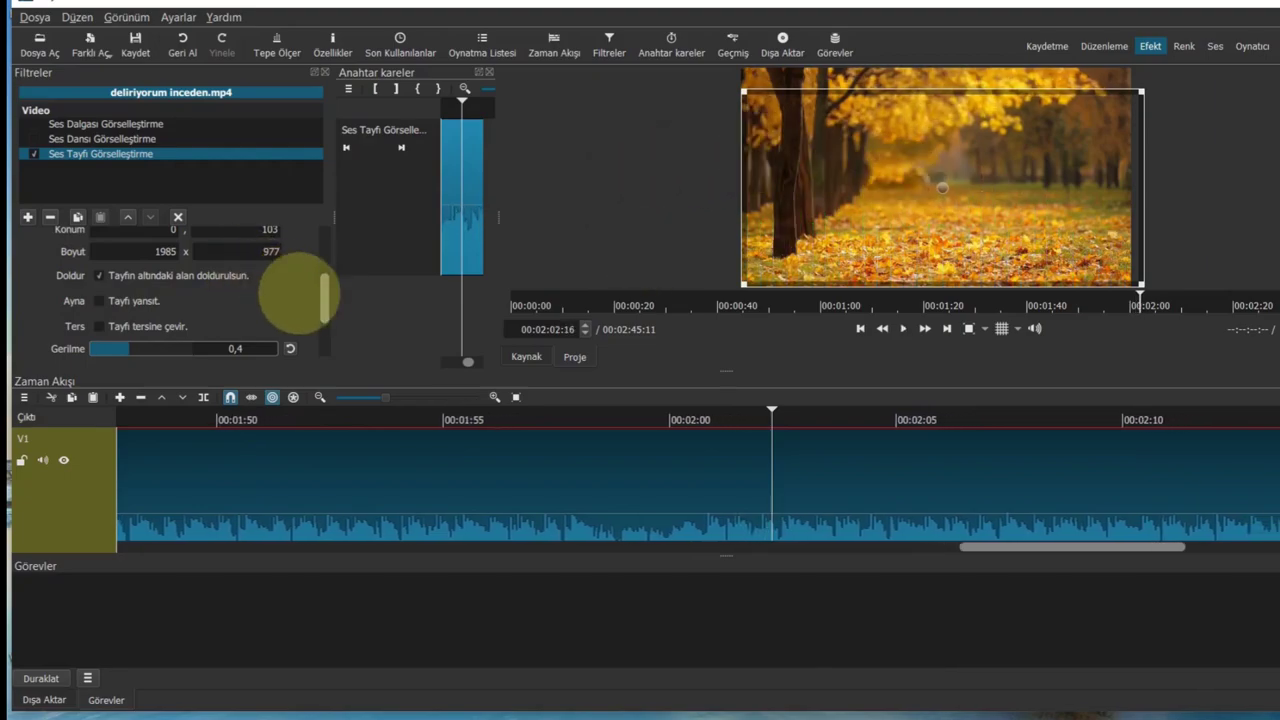
Try the Satır spectrum type with the area filled, preview it and stop playback
drag(323, 300, 323, 206)
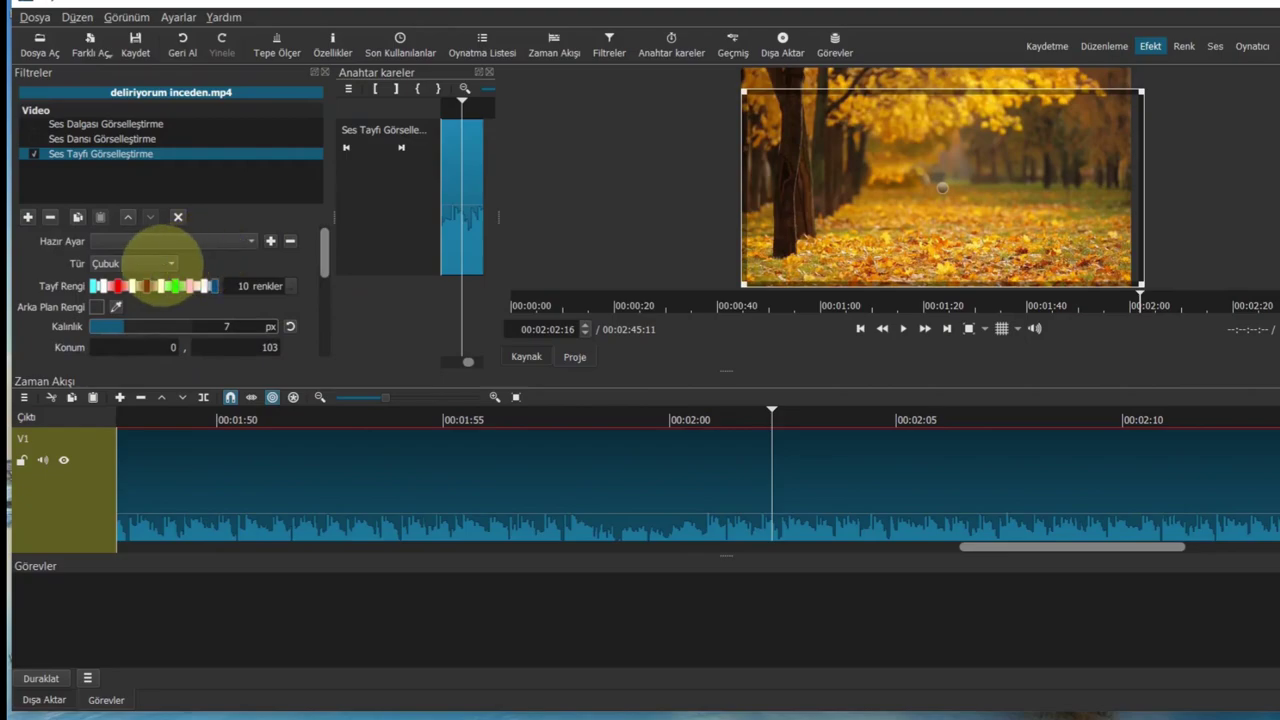
click(160, 264)
click(130, 286)
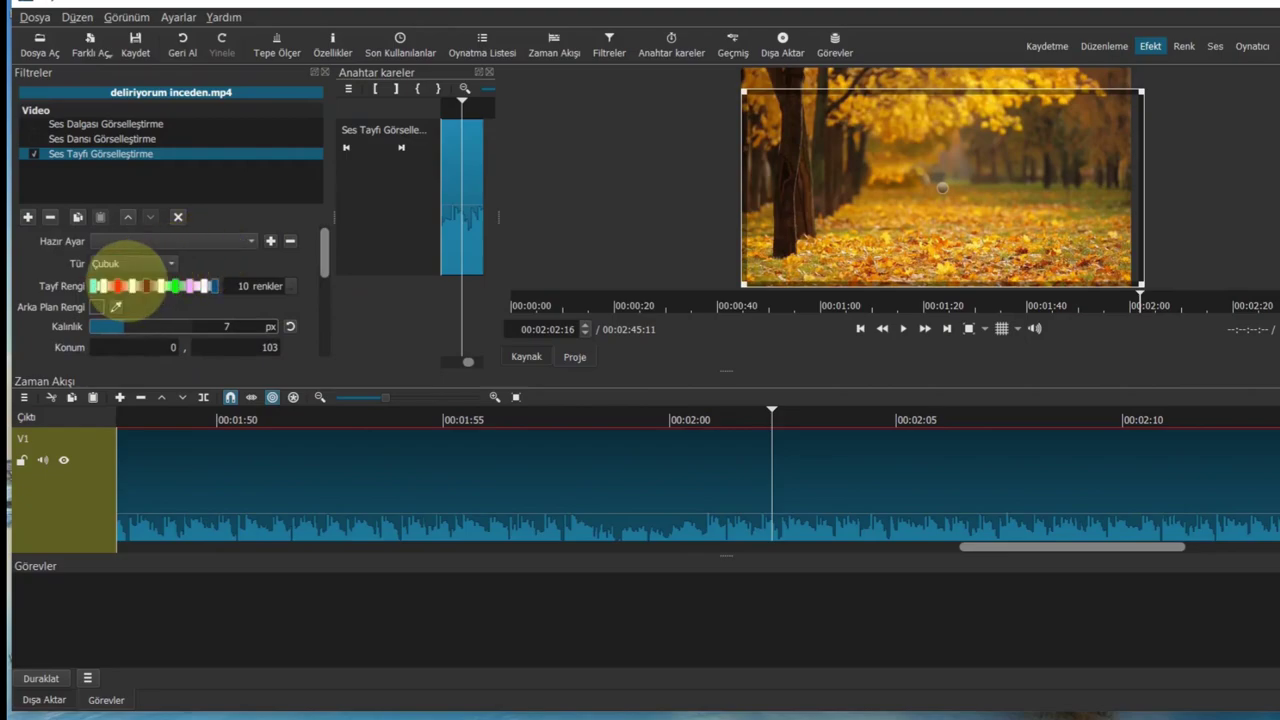
click(160, 263)
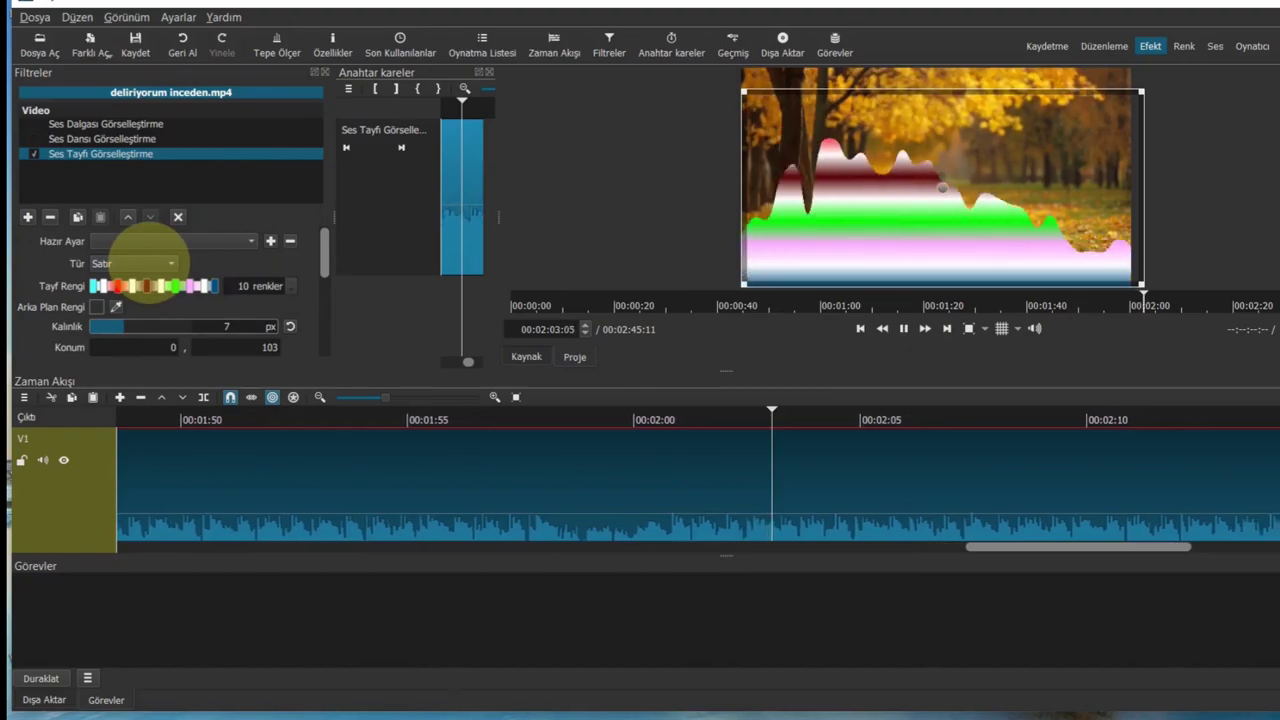
key(space)
key(Left)
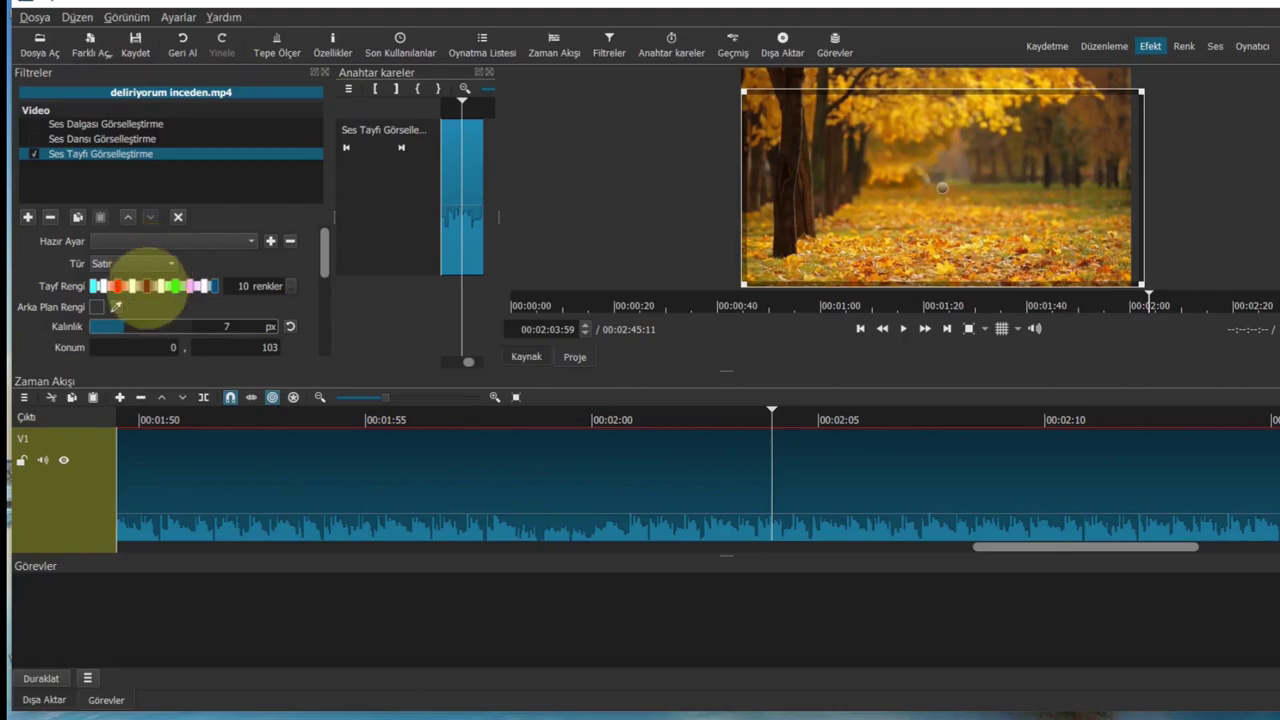
Mirror the spectrum with the Ayna option, turn off the Doldur fill and start playback
drag(324, 262, 325, 318)
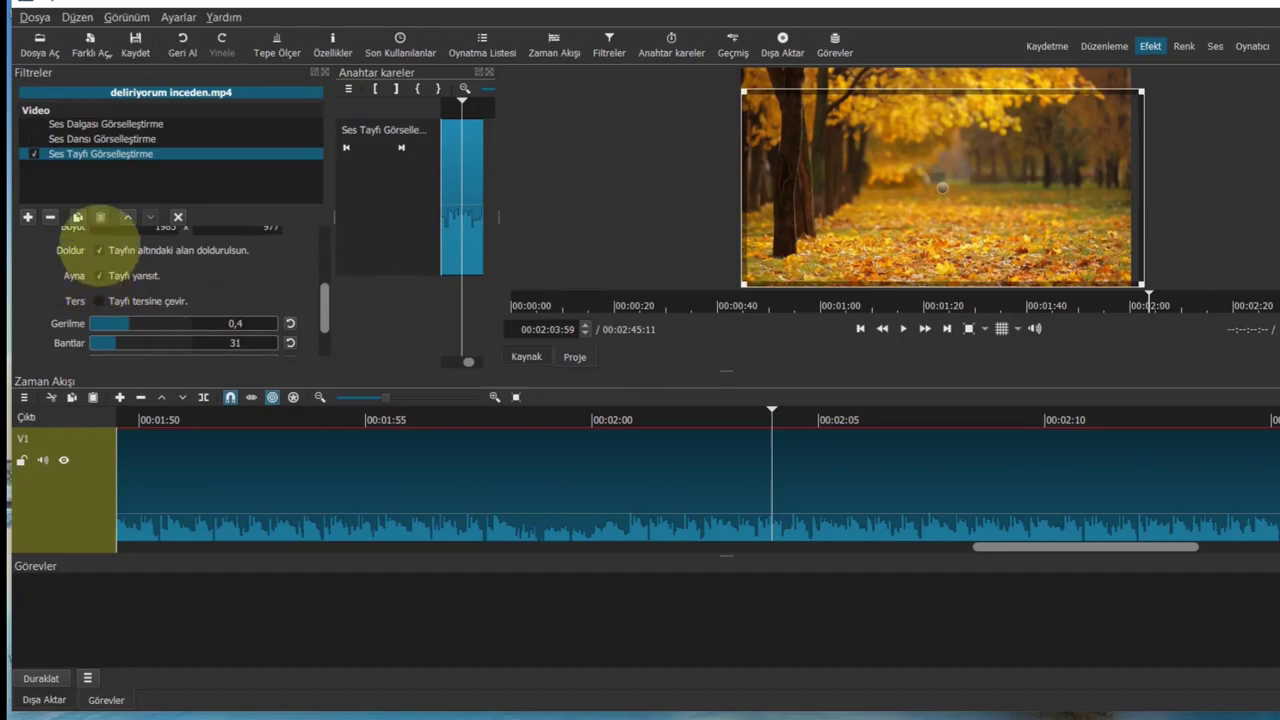
click(99, 250)
key(space)
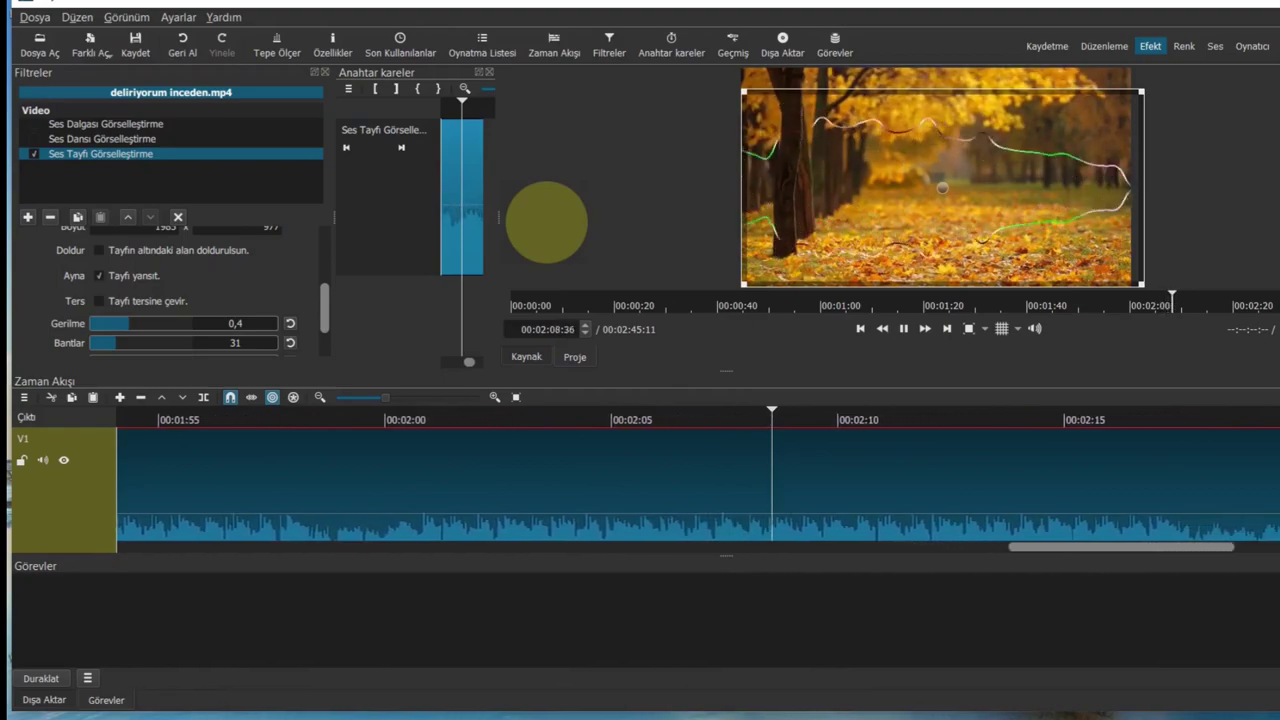
Switch the mirrored spectrum to type Çubuk and set its thickness to 15 px during playback
scroll(324, 307, up, 1)
scroll(324, 307, up, 3)
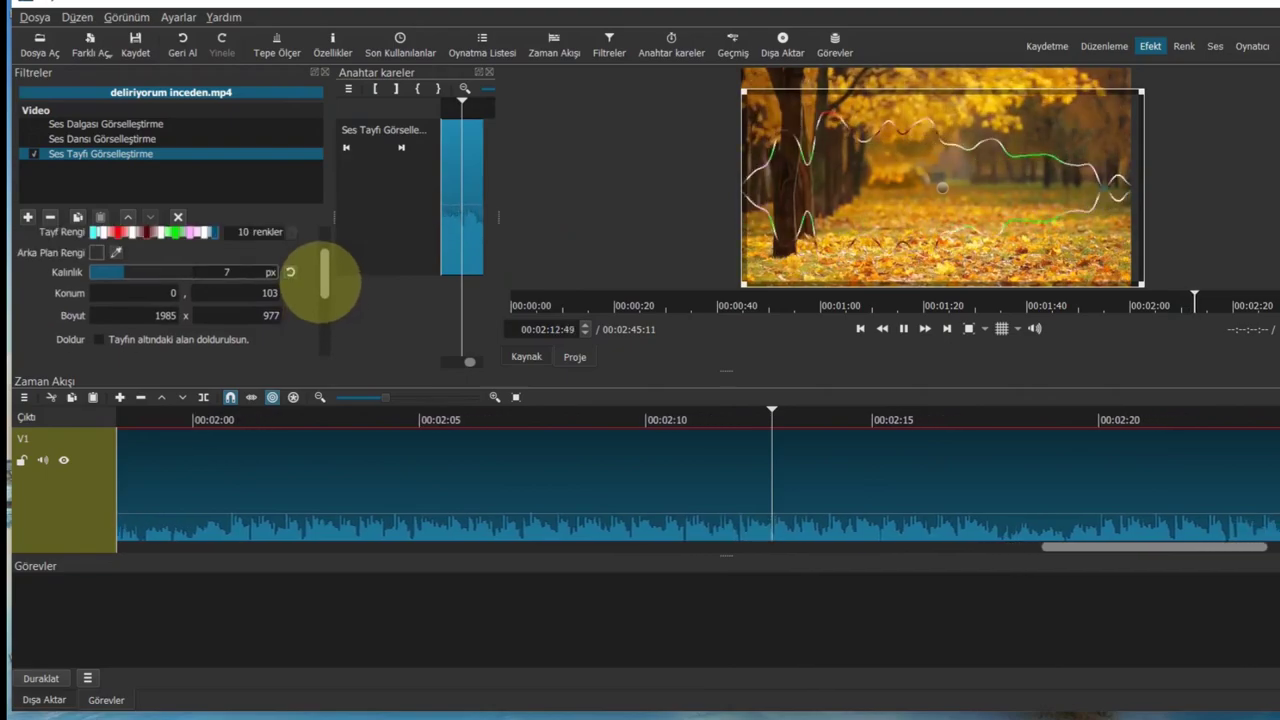
click(165, 231)
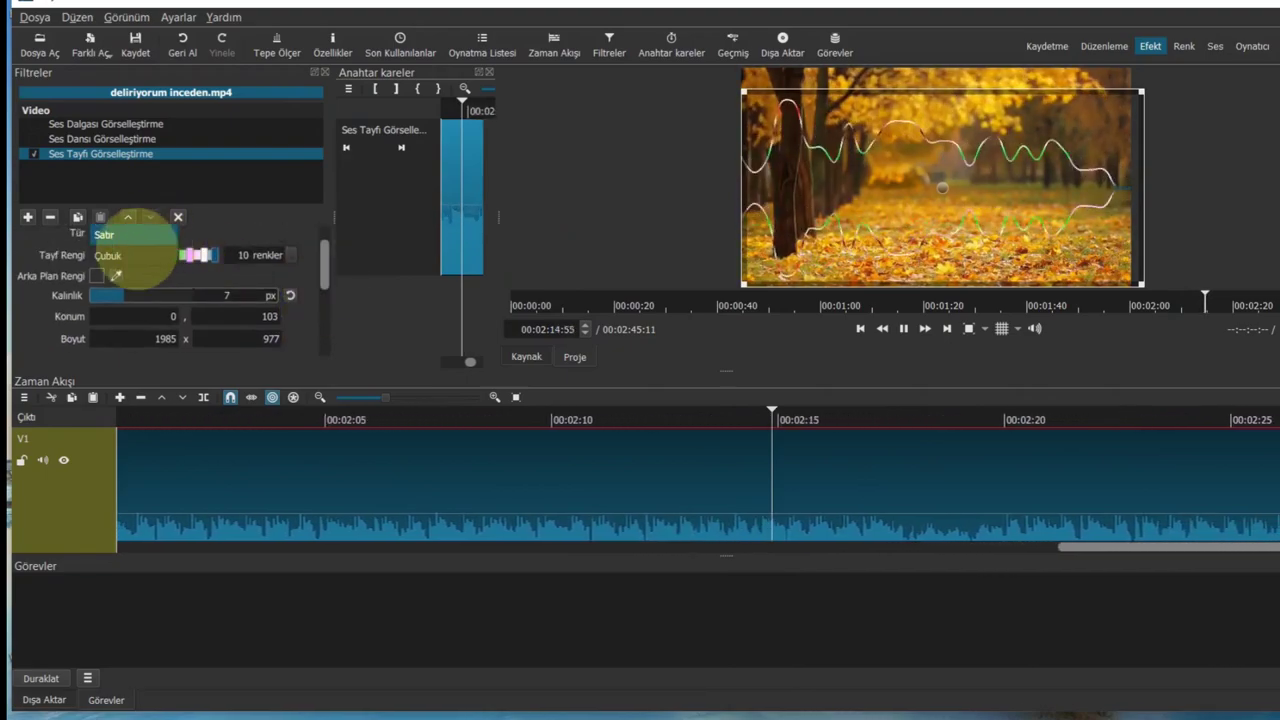
click(135, 255)
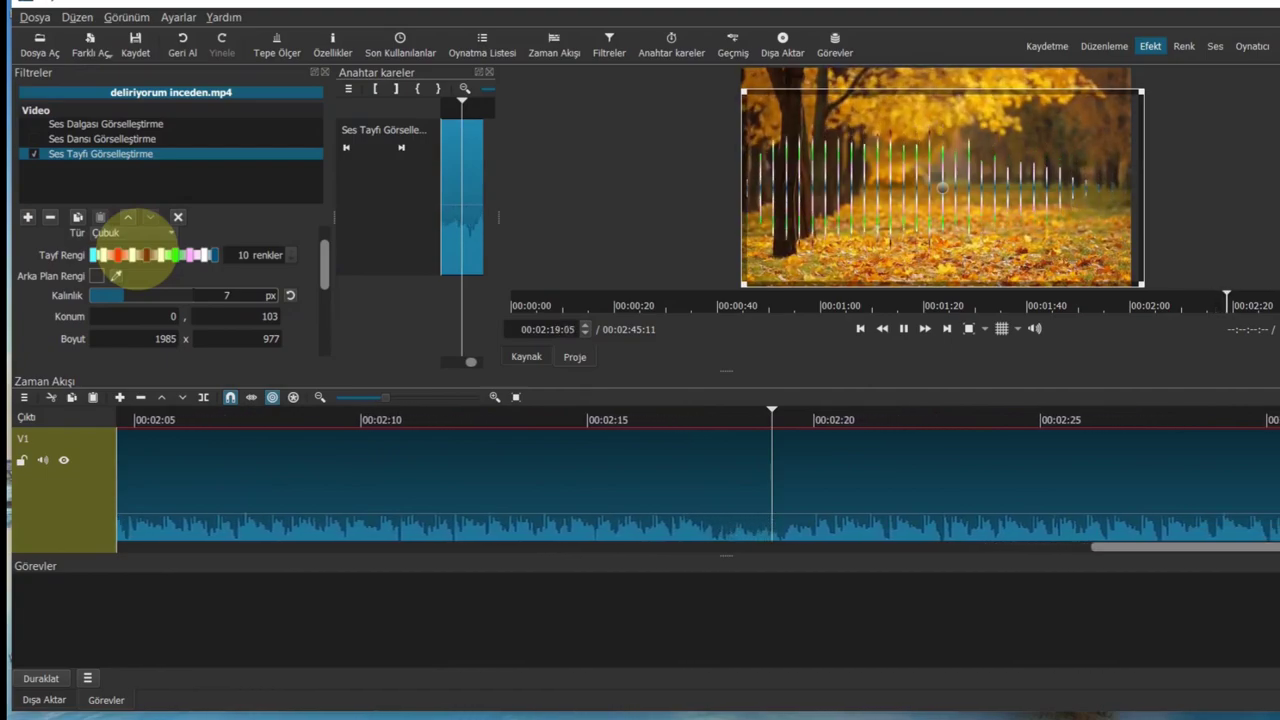
mouse_move(323, 271)
mouse_down()
mouse_move(326, 322)
mouse_move(325, 272)
mouse_up()
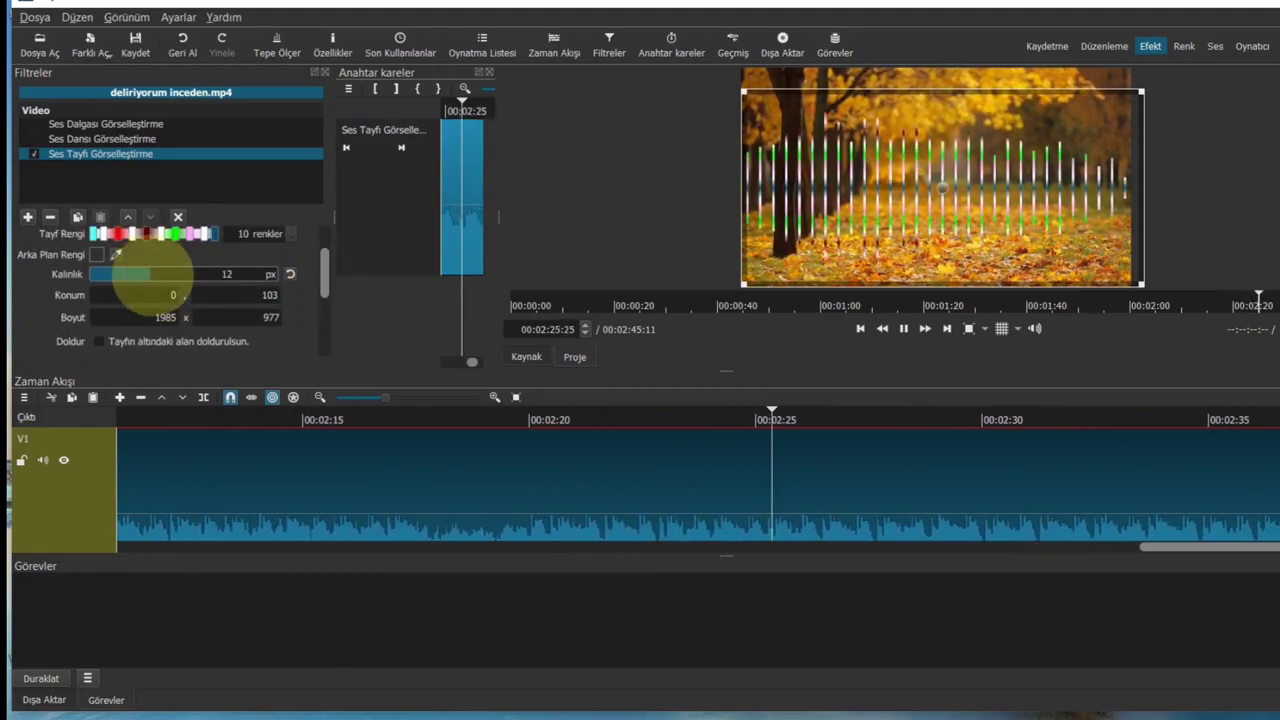
drag(150, 273, 171, 273)
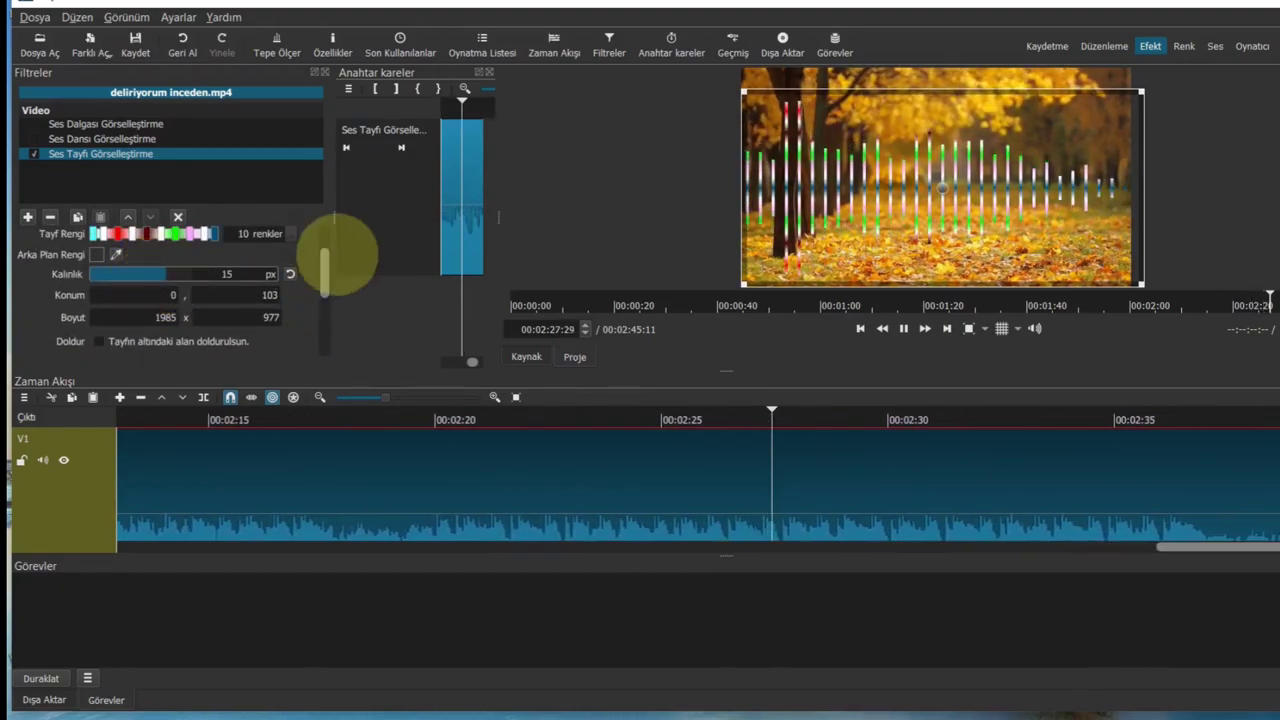
Compare the spectrum types during playback, set the type to Satır and stop playback
drag(326, 286, 323, 257)
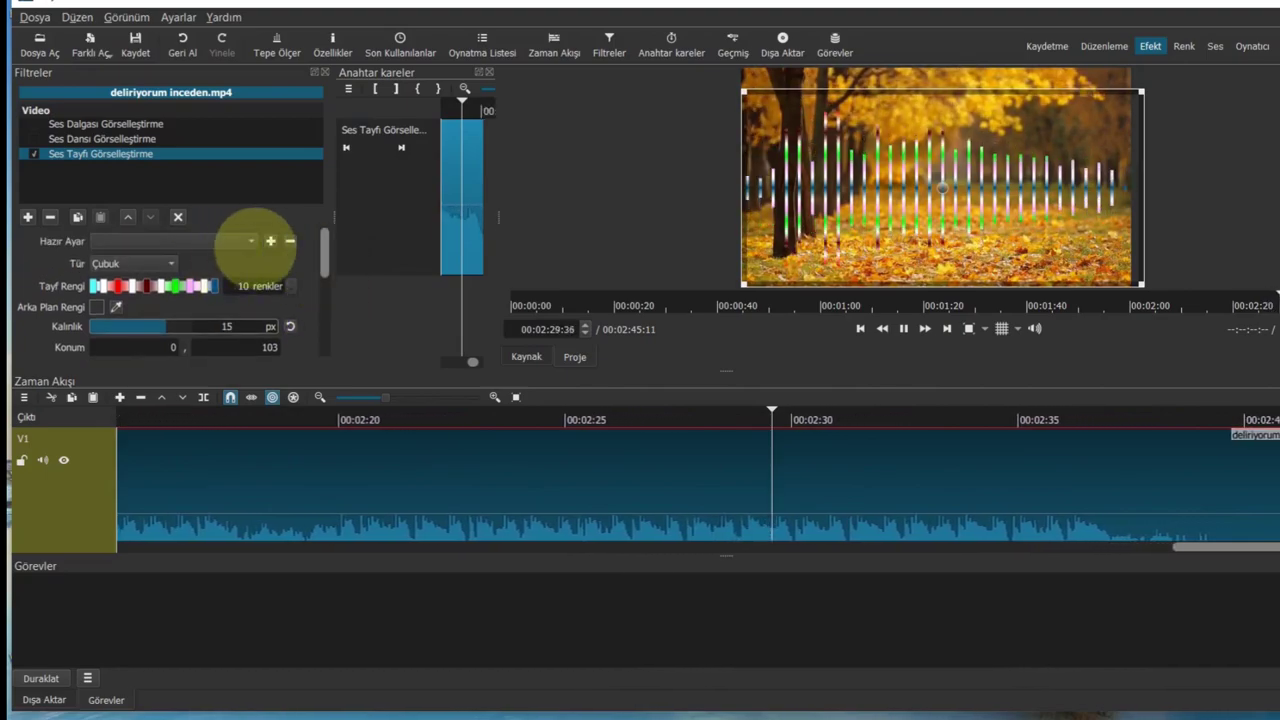
click(130, 263)
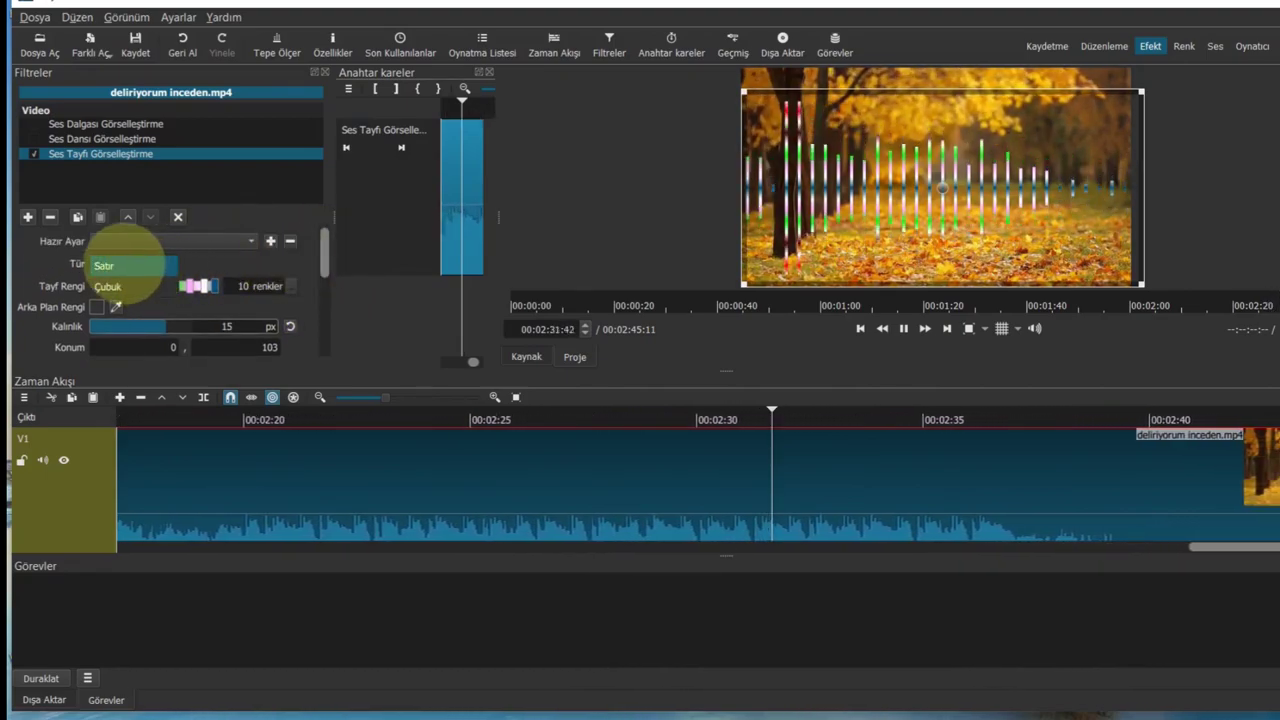
click(122, 286)
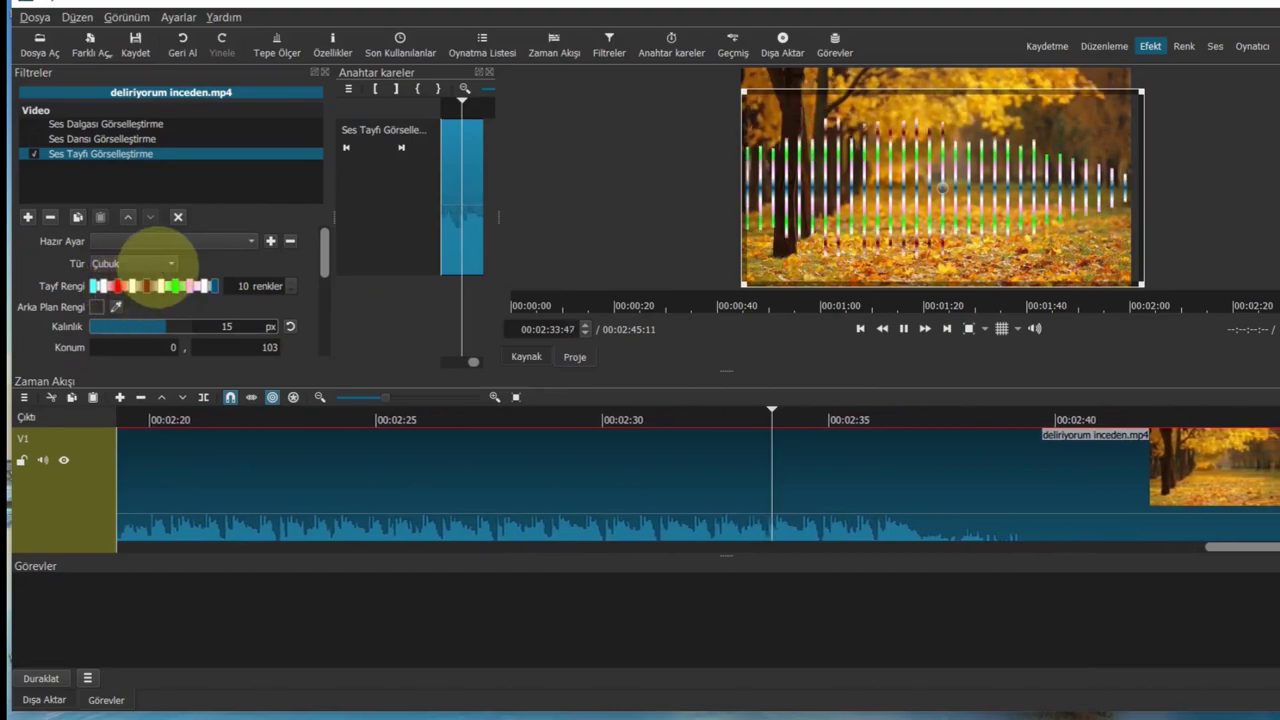
click(130, 264)
click(130, 265)
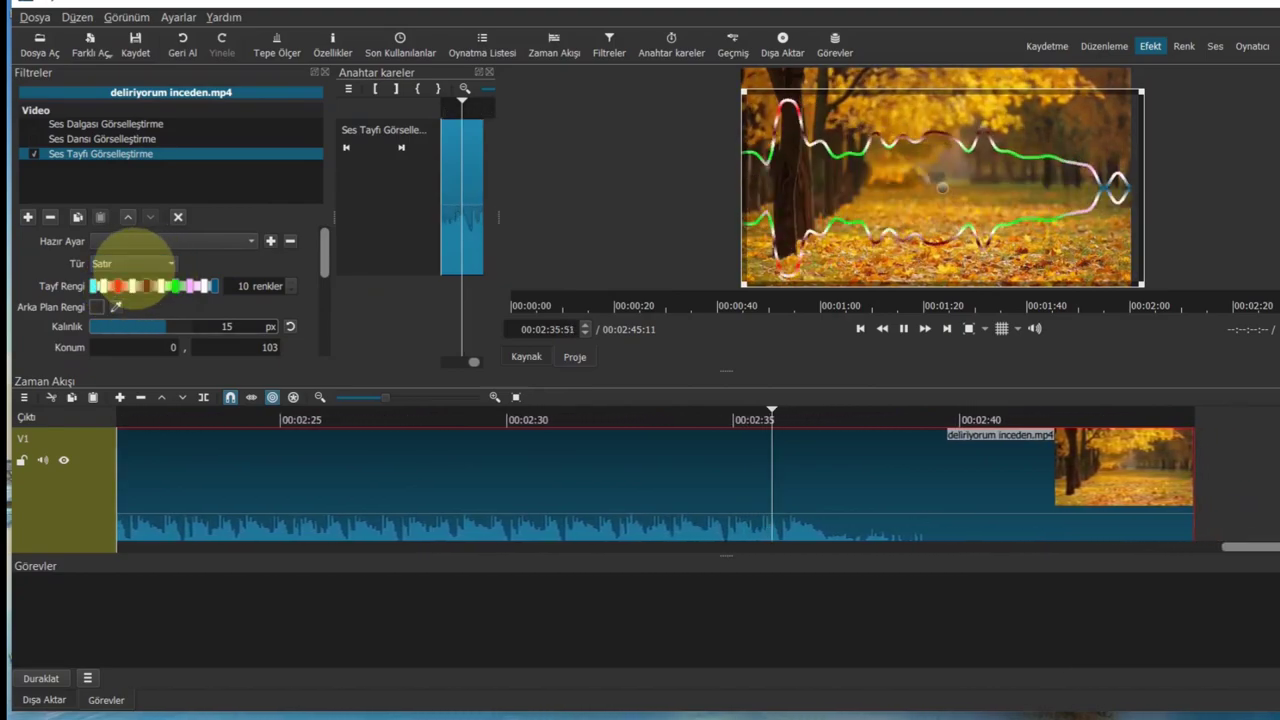
key(space)
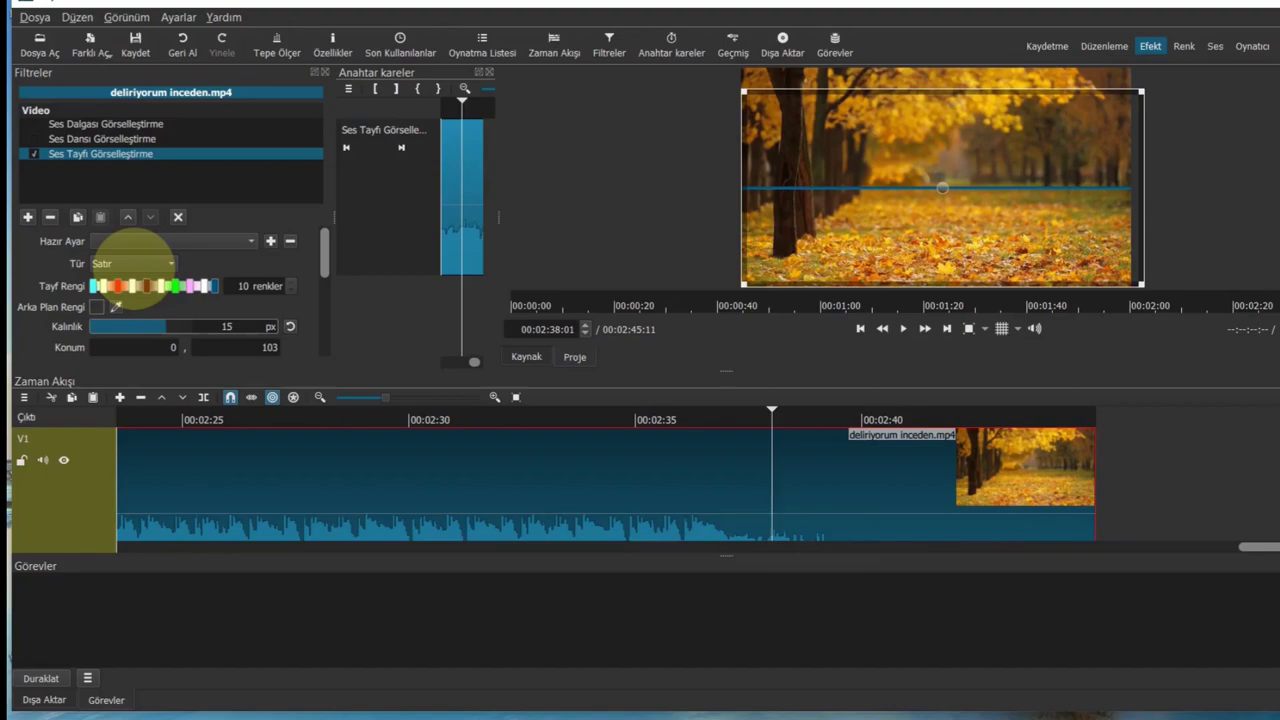
Reverse the spectrum with the Ters option and preview it near the end of the clip
drag(325, 250, 325, 334)
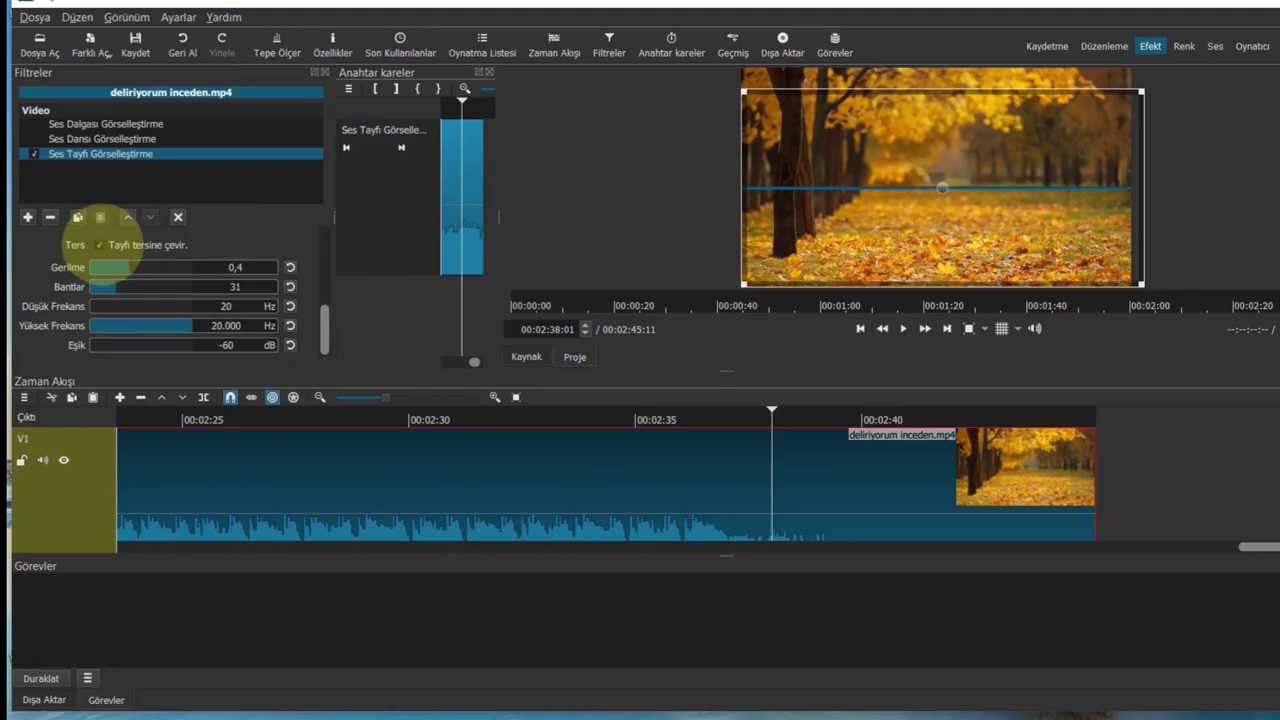
key(space)
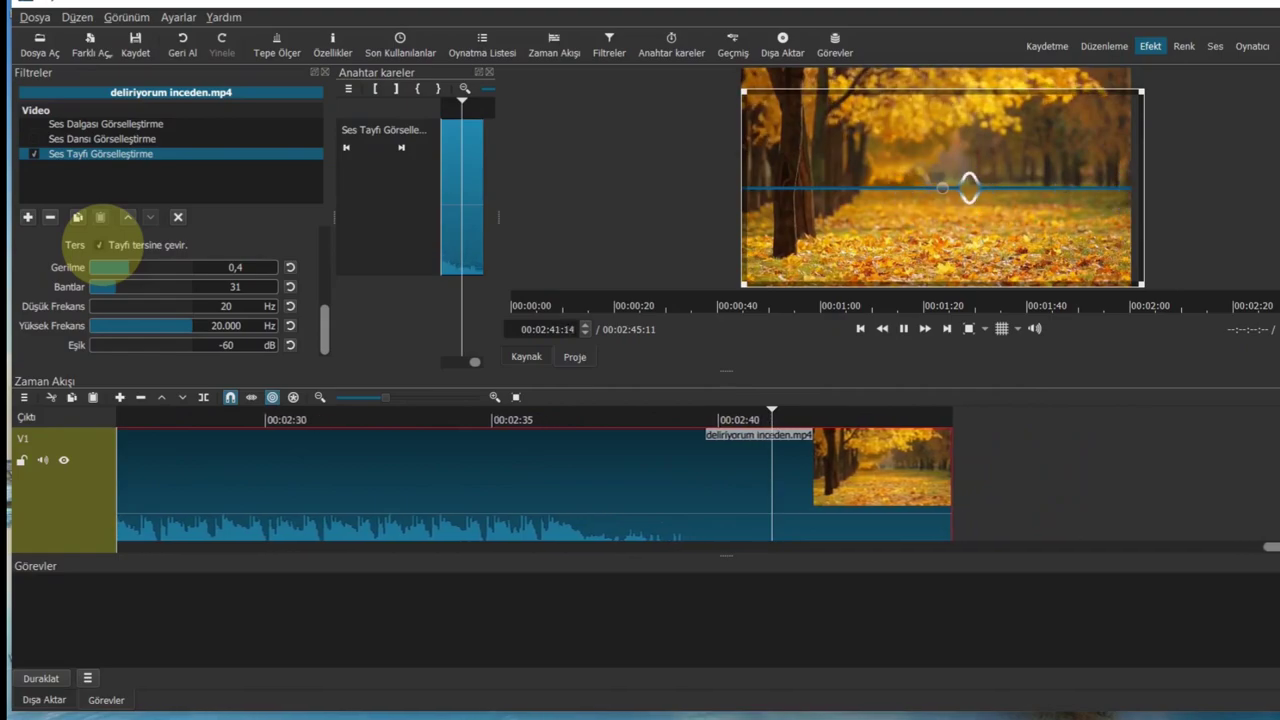
key(space)
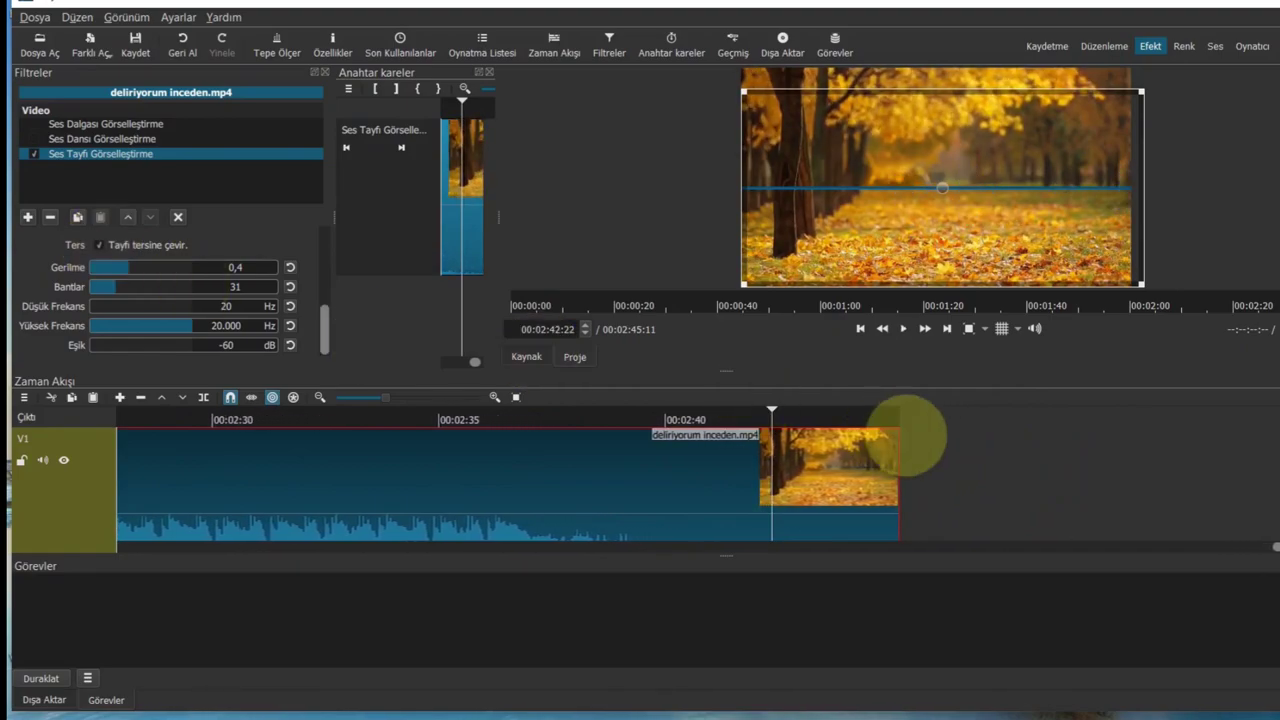
scroll(1275, 547, left, 3)
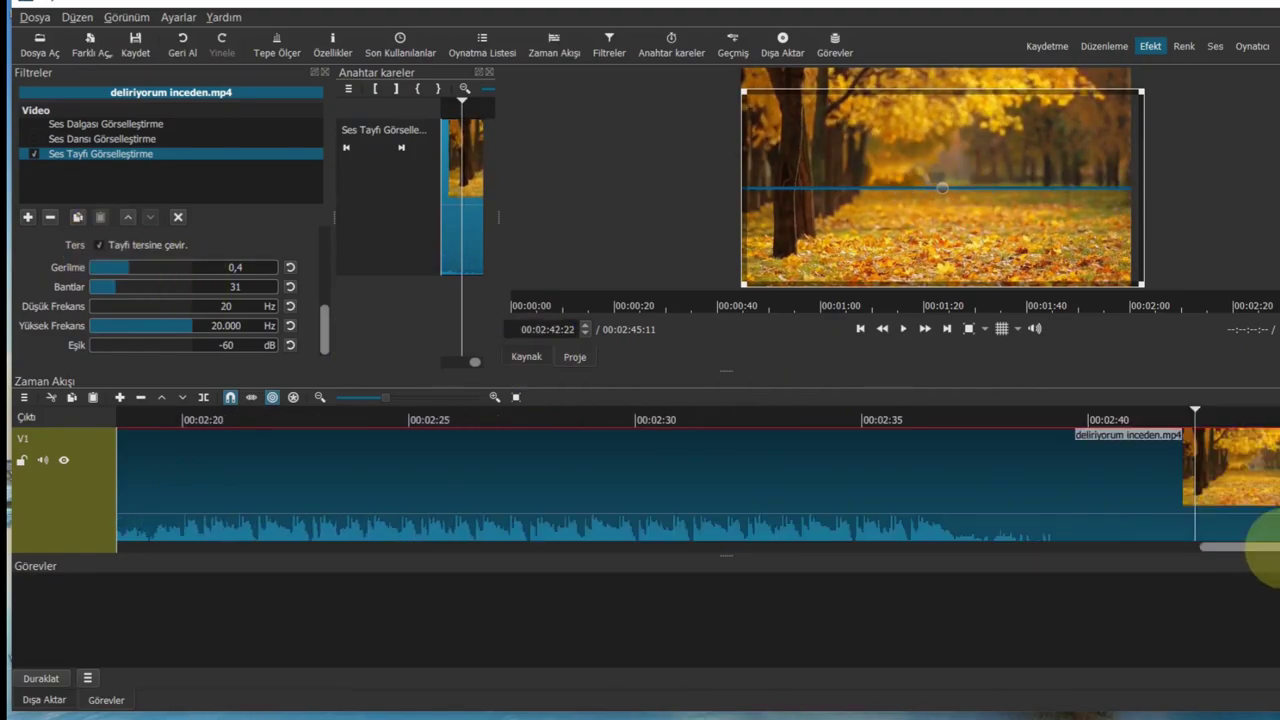
Play the clip from near its beginning and turn off the spectrum's Ayna mirroring
drag(1268, 547, 160, 505)
click(232, 416)
key(space)
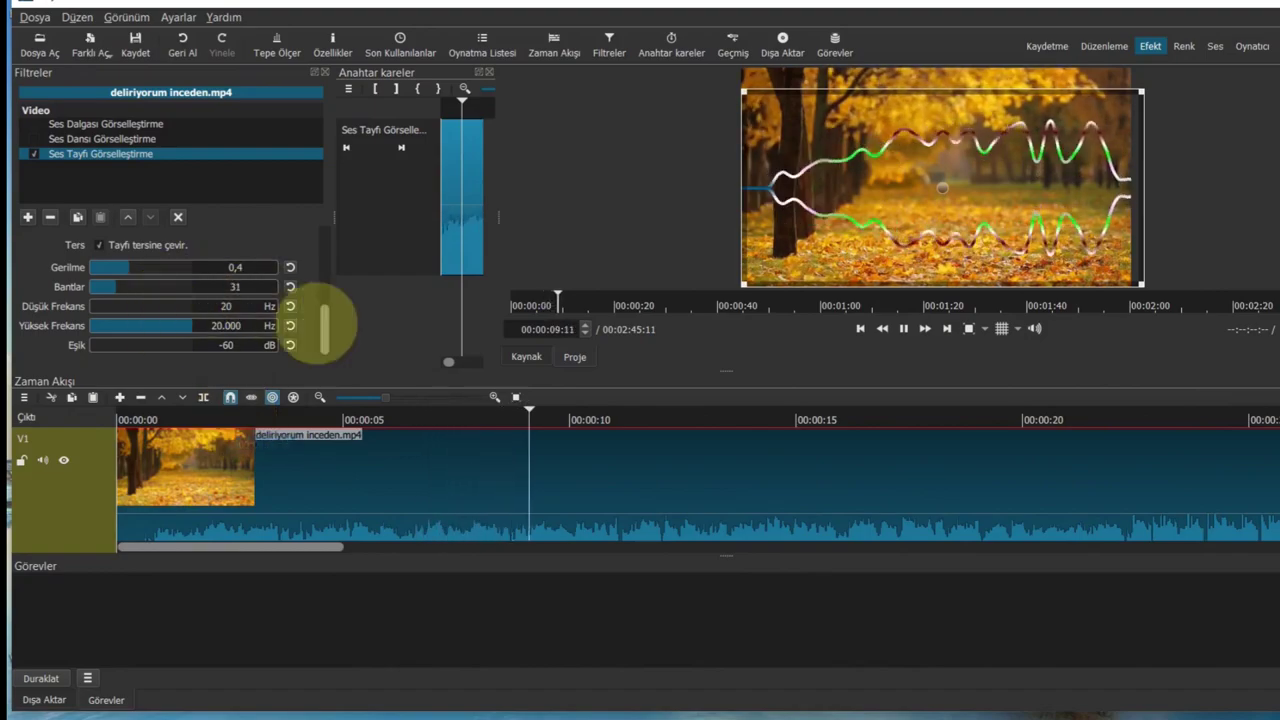
drag(324, 330, 323, 314)
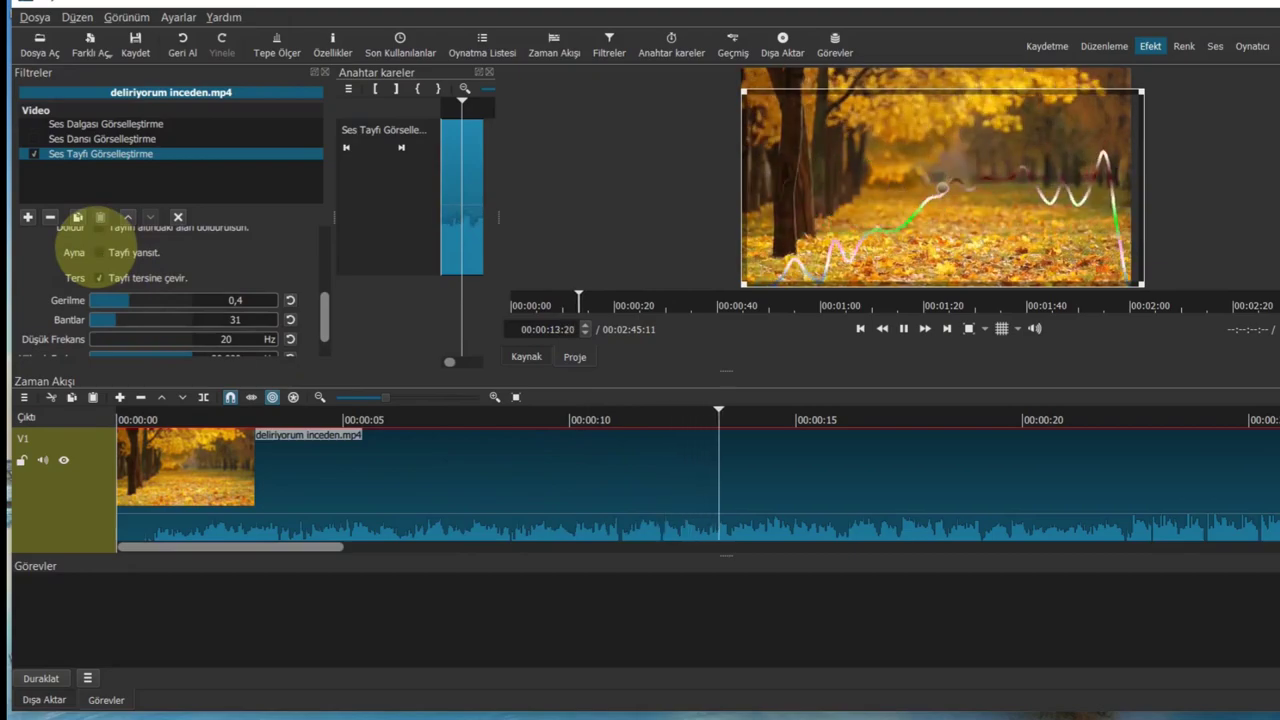
Compare the spectrum with Ters on and off, leave it off, and set Gerilme to 0,3 and Bantlar to 47
click(99, 278)
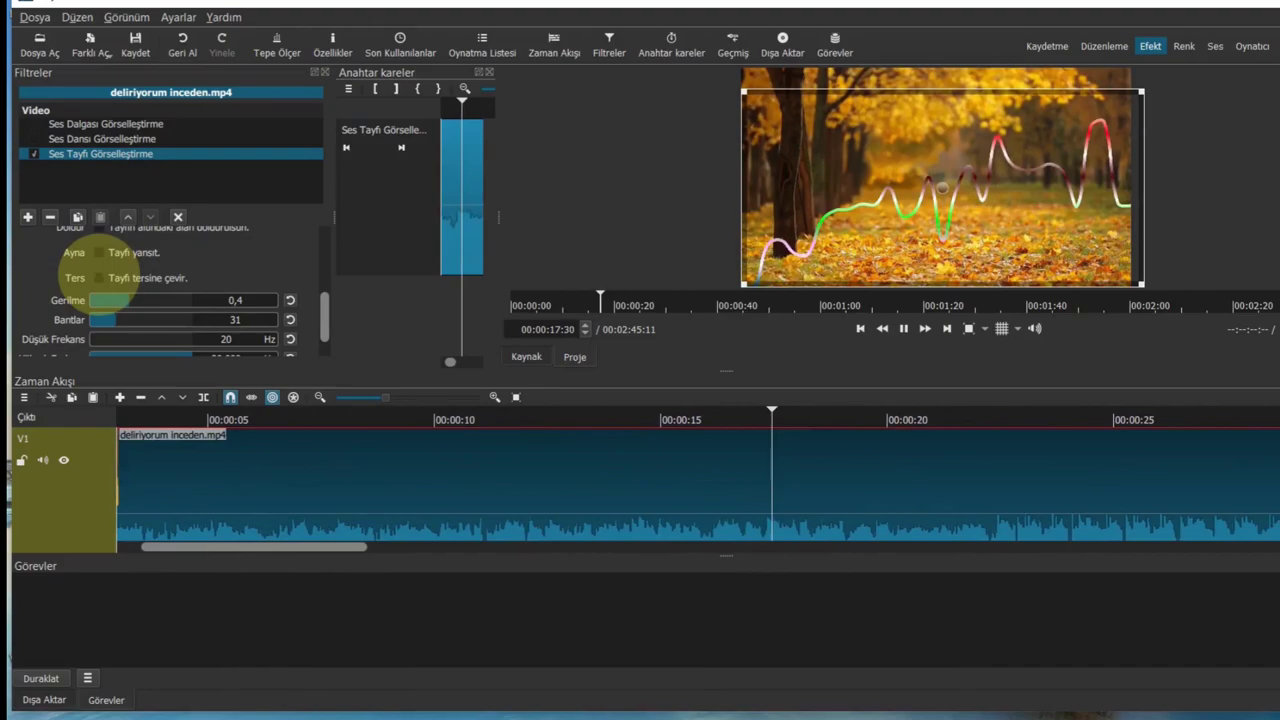
click(99, 278)
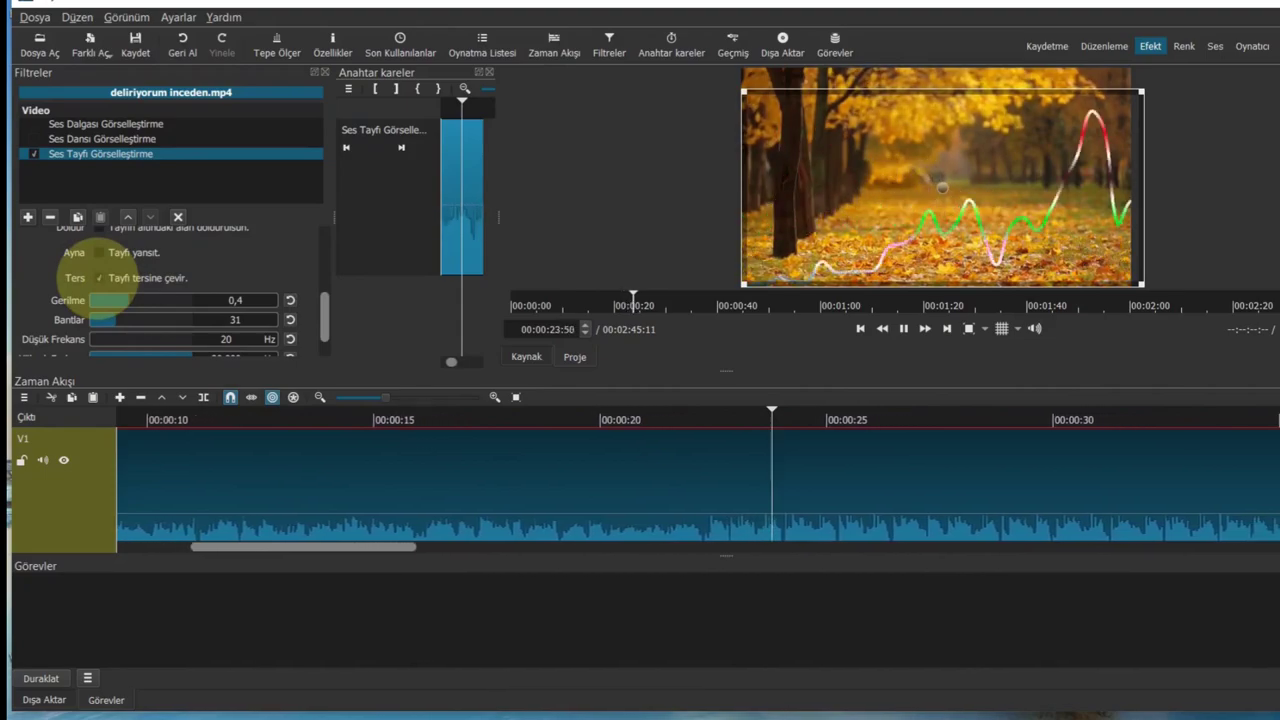
click(99, 278)
key(space)
key(Left)
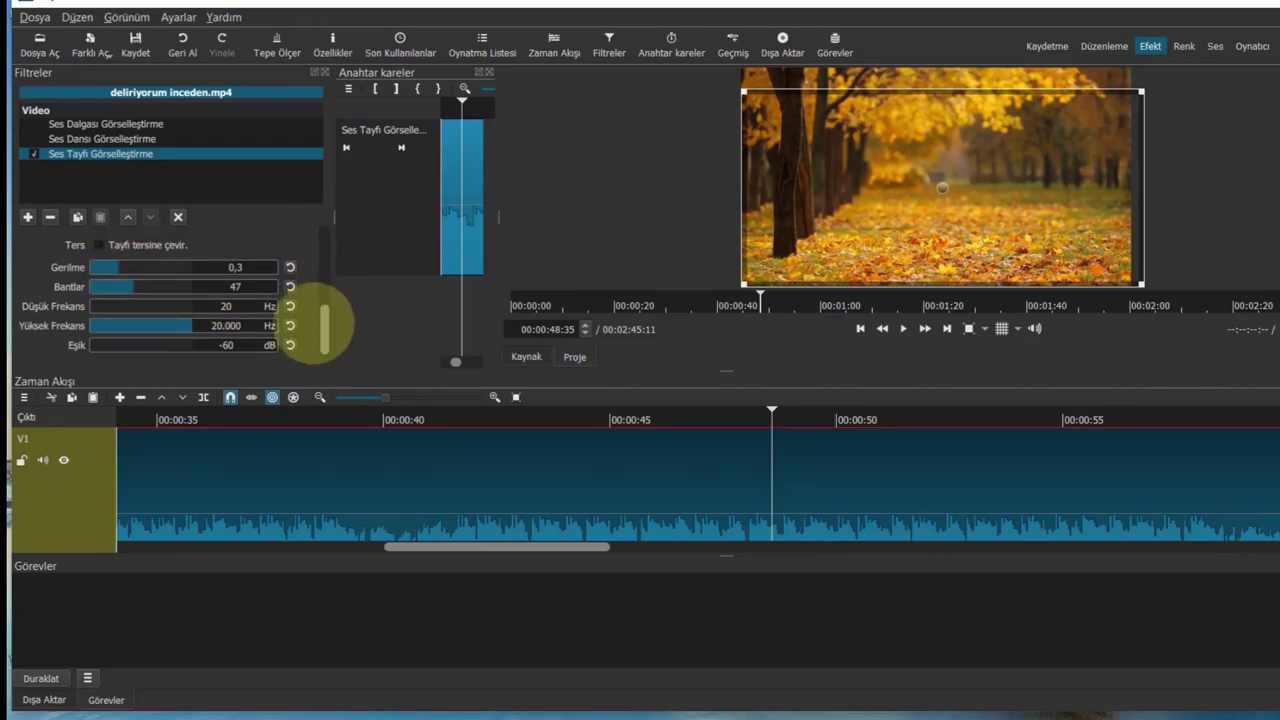
Disable the Ses Tayfı Görselleştirme filter and add the Ses Işık Görselleştirme filter to the clip
drag(325, 325, 309, 214)
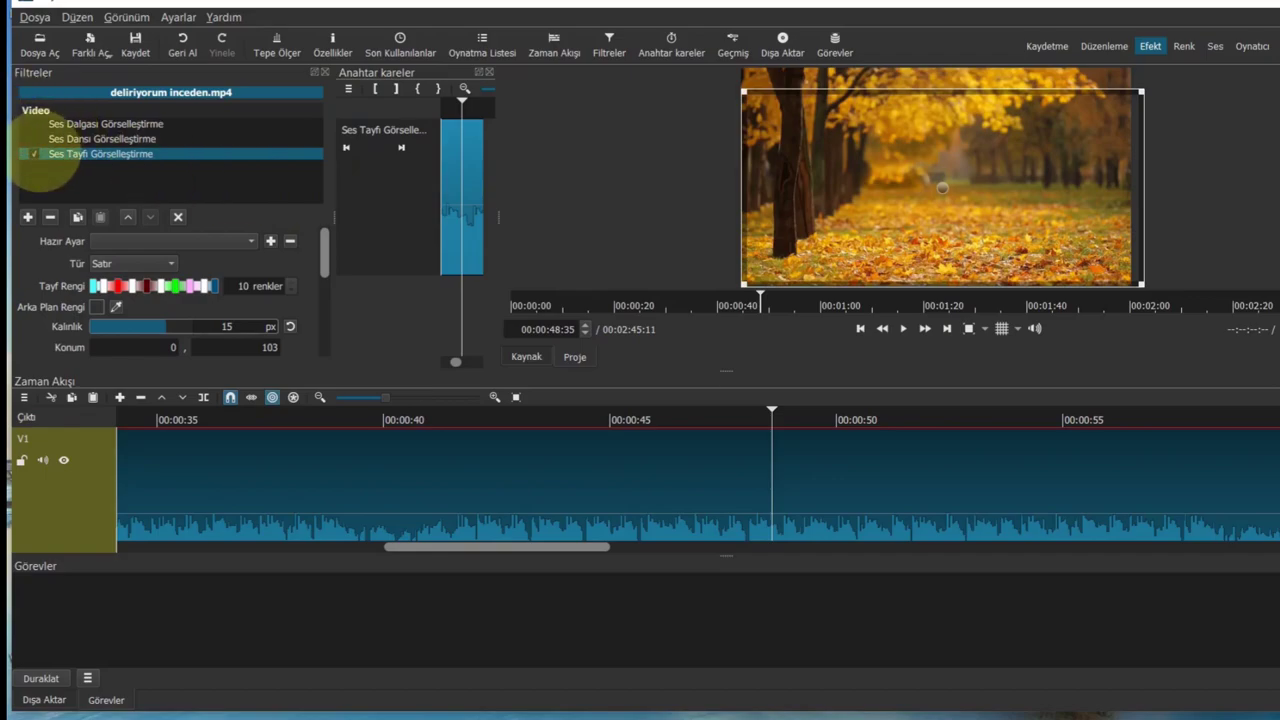
click(34, 154)
click(28, 217)
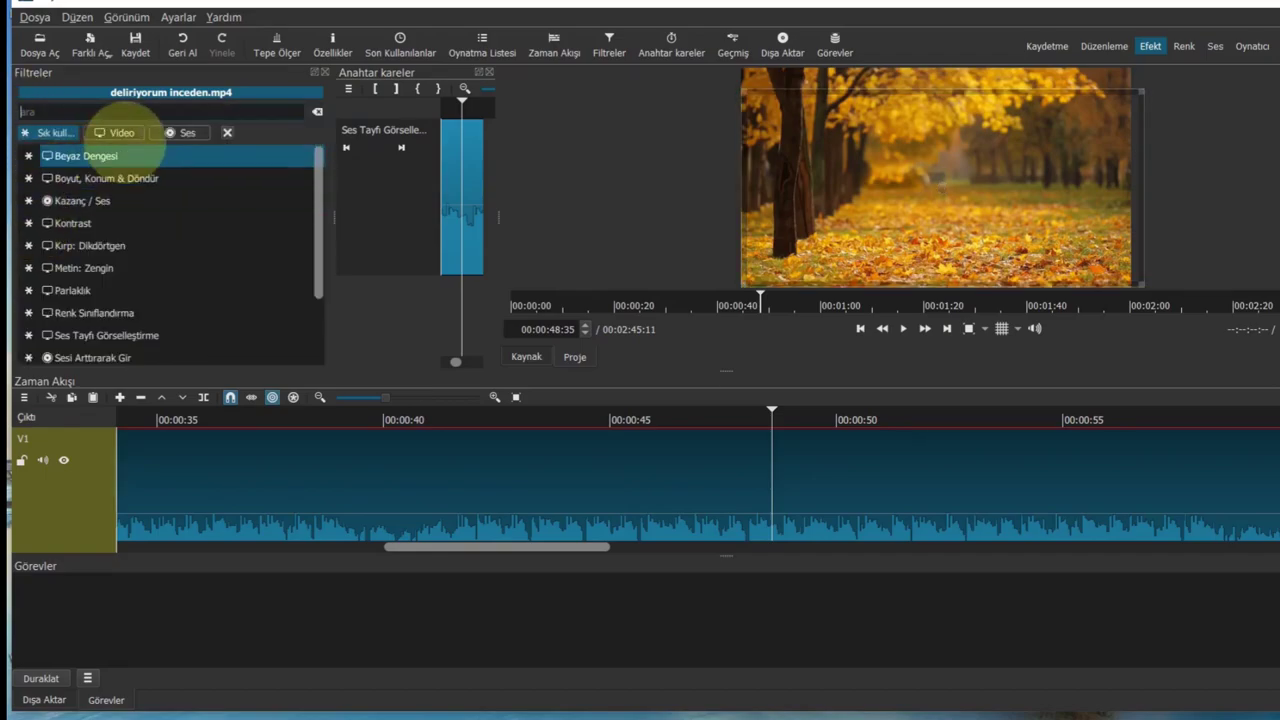
text(ses)
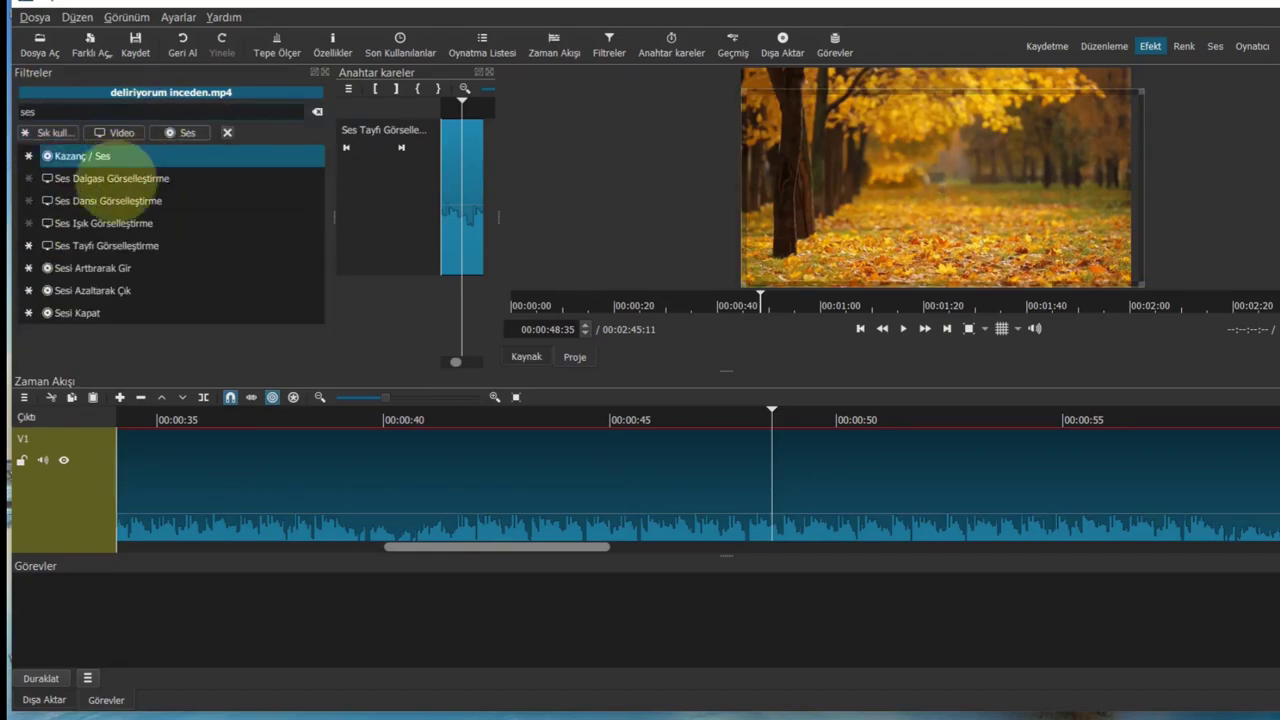
click(100, 223)
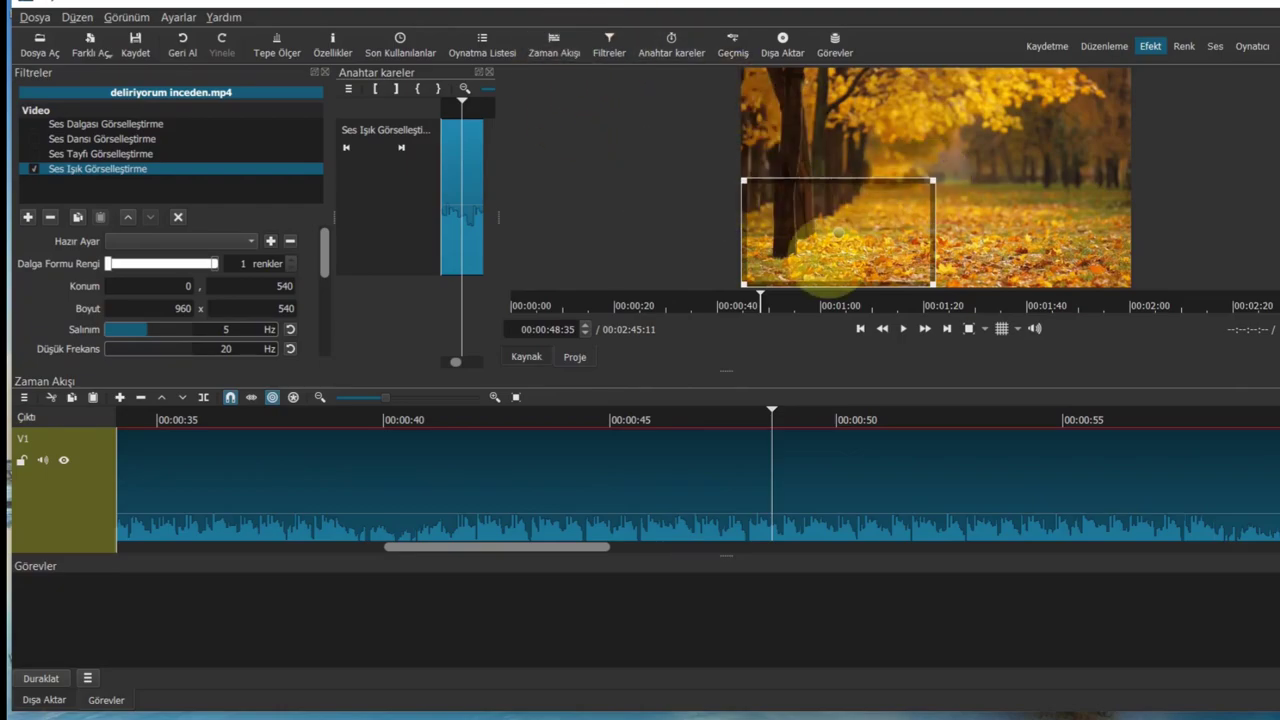
Enlarge the light visualization frame to about 2066 x 760 at position 0, 320 while previewing playback
key(space)
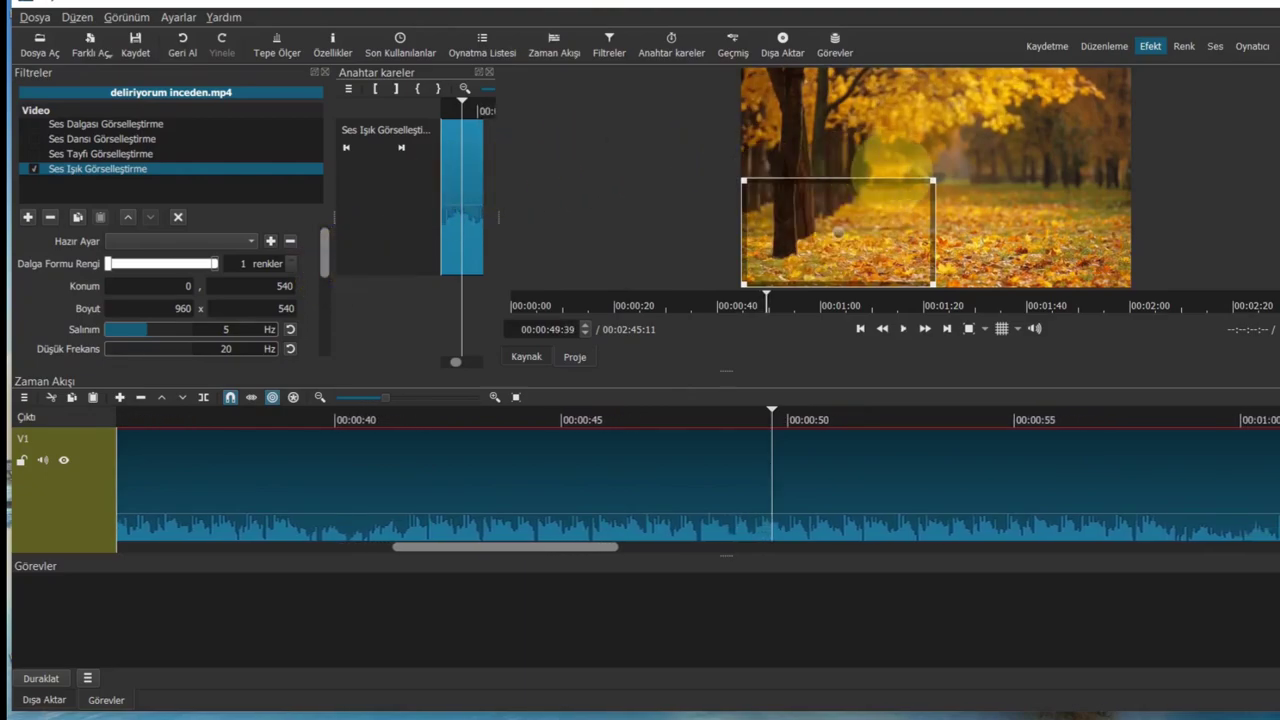
drag(934, 180, 1177, 122)
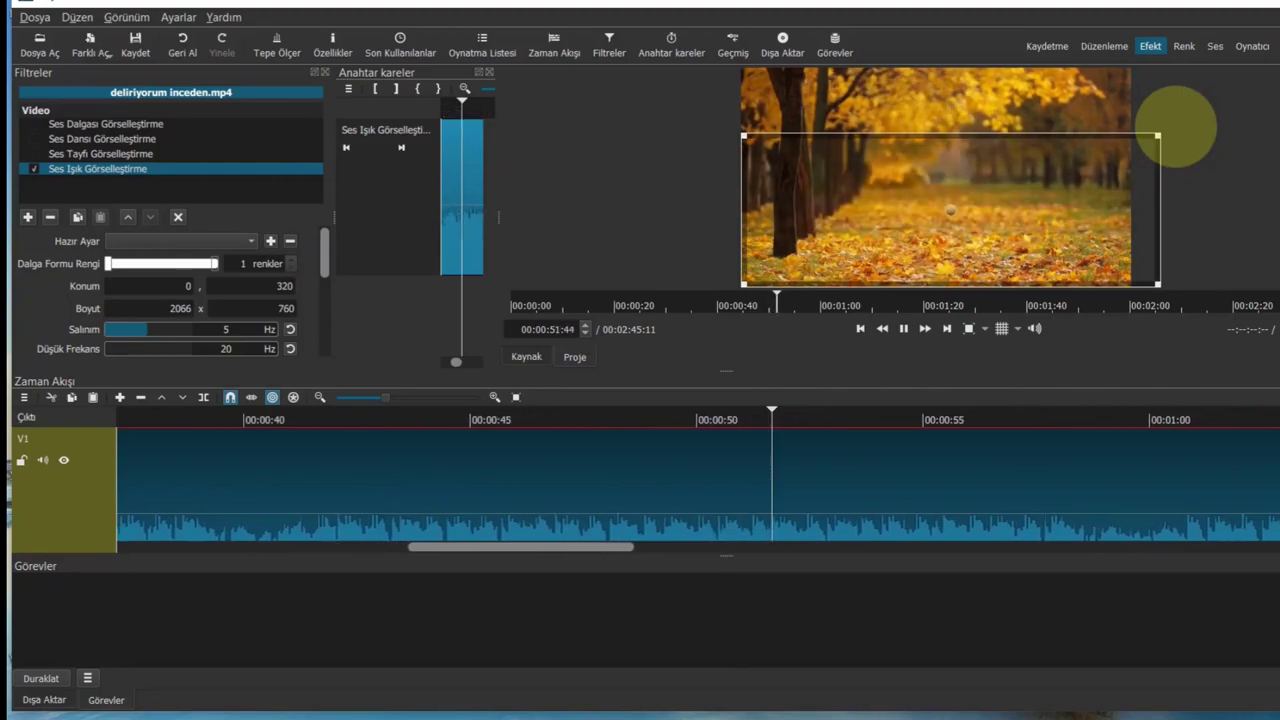
key(space)
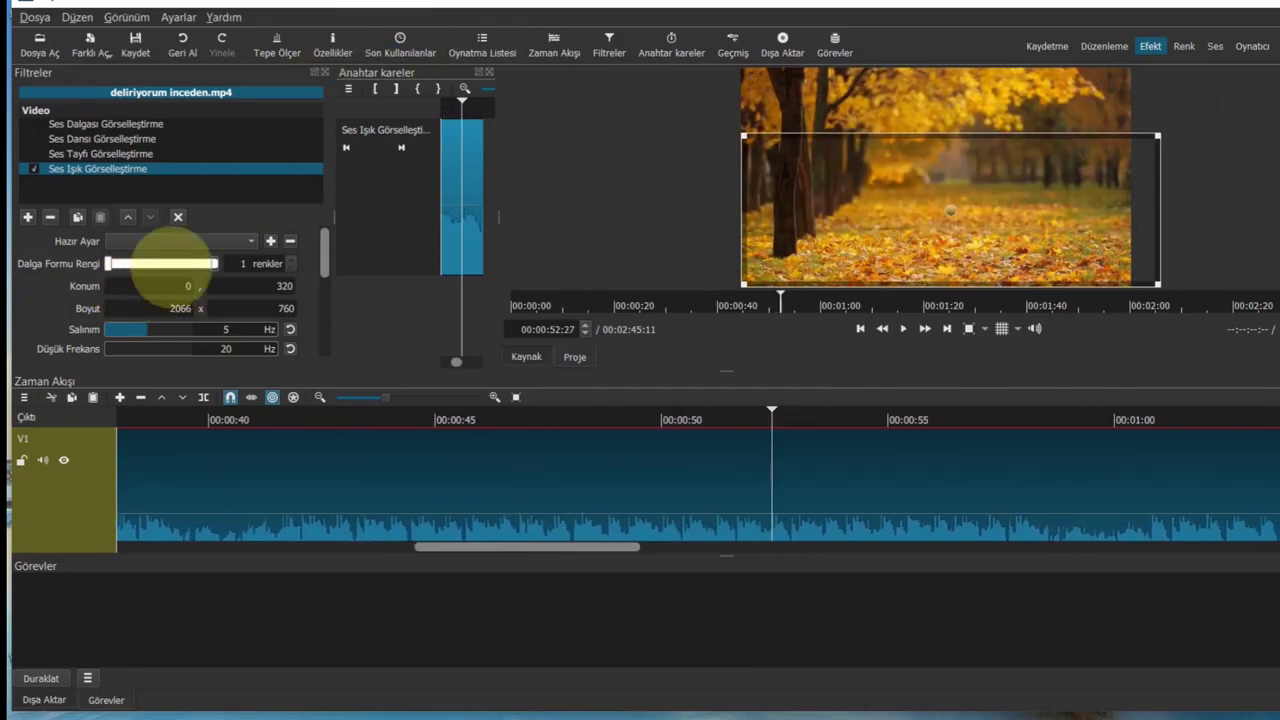
Give the light waveform 8 colours, with #aa007f first plus orange, blue and yellow ones, and preview it briefly
scroll(285, 260, up, 6)
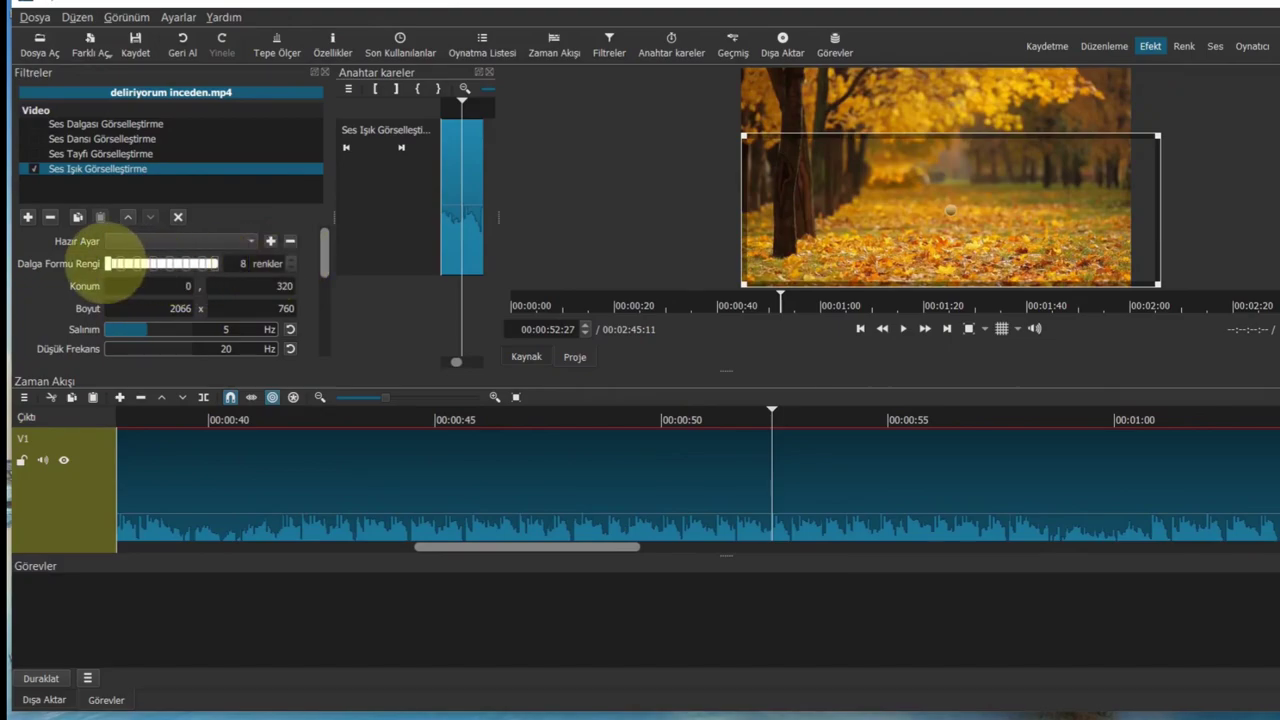
click(118, 263)
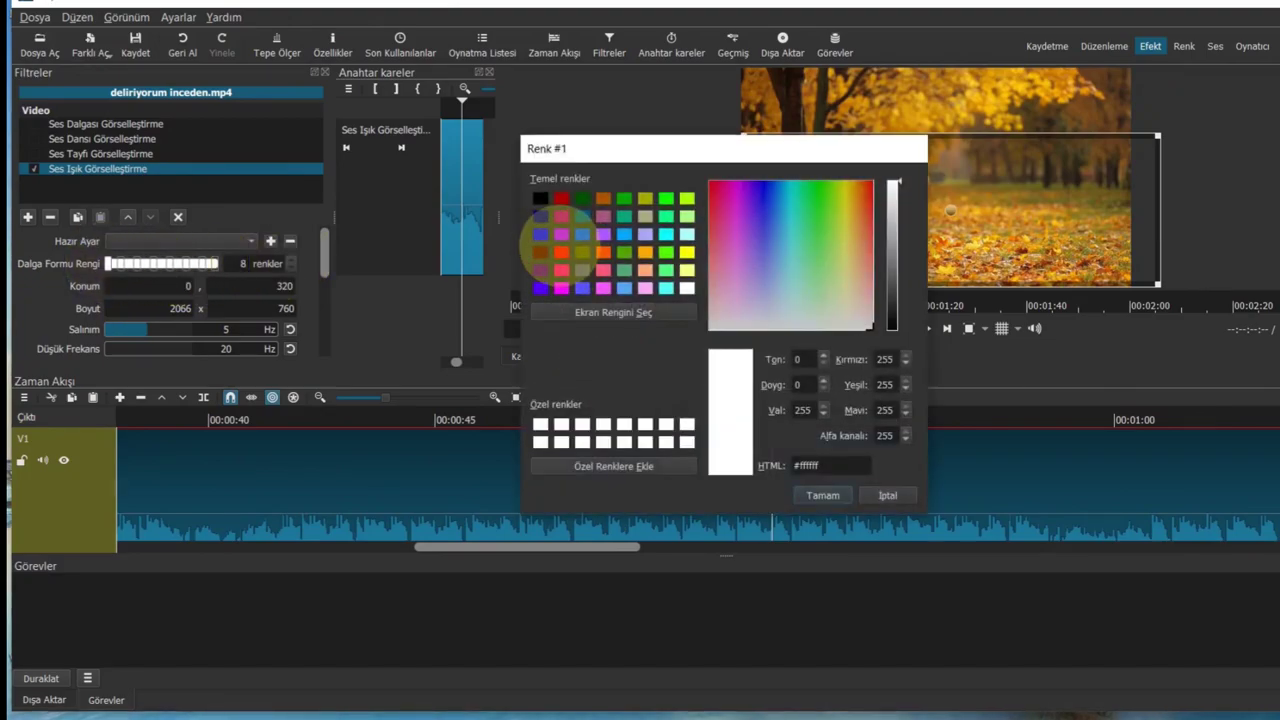
click(561, 216)
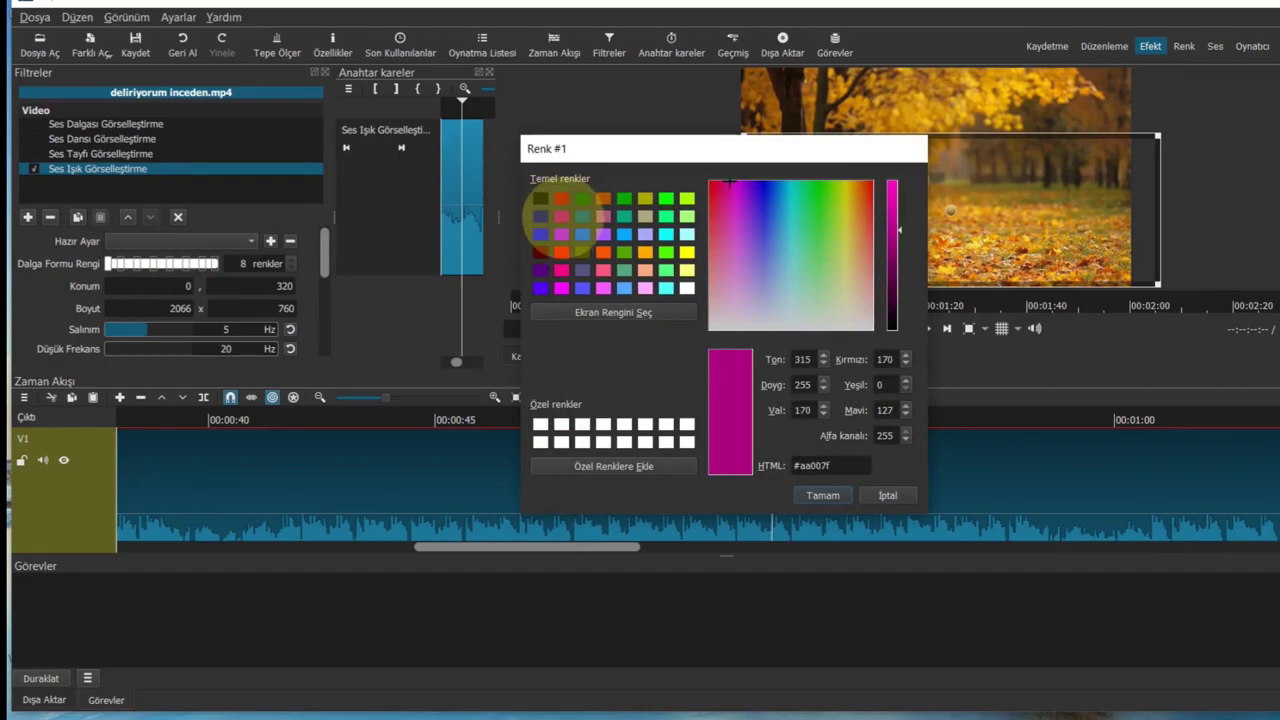
click(822, 494)
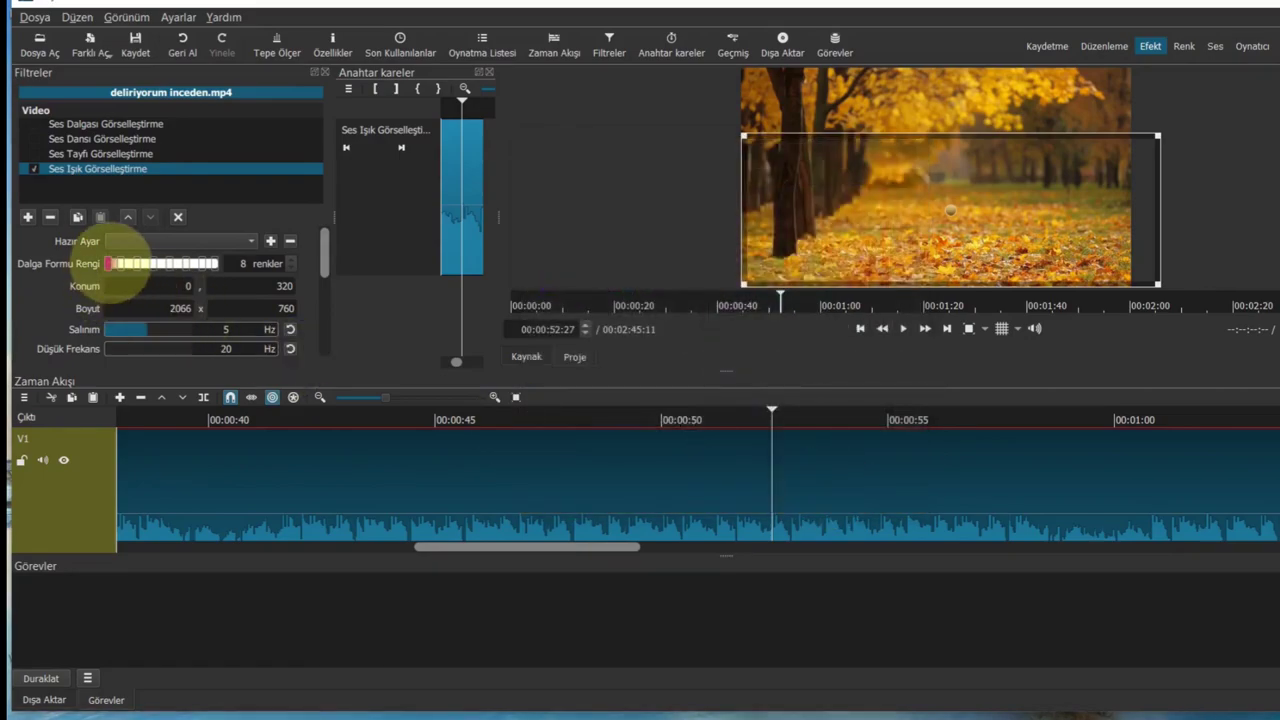
key(space)
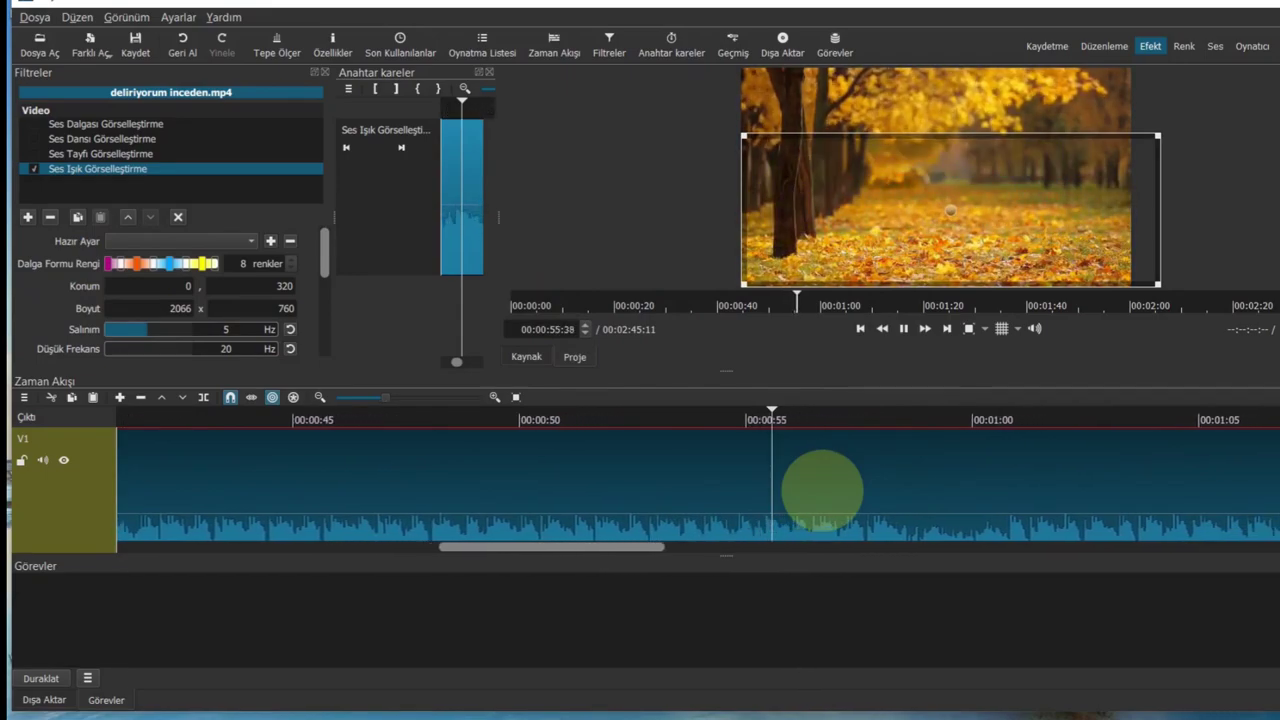
key(space)
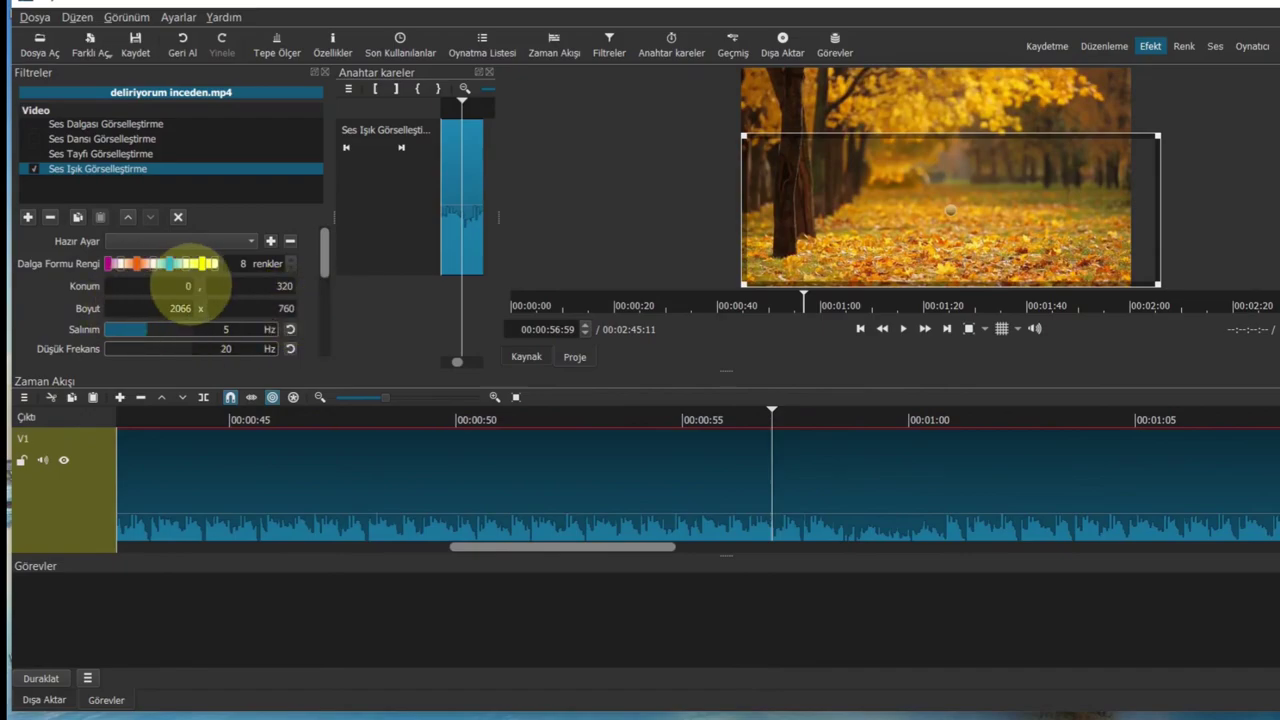
Set the light filter's Salınım to 0 Hz and preview it briefly
click(108, 329)
key(space)
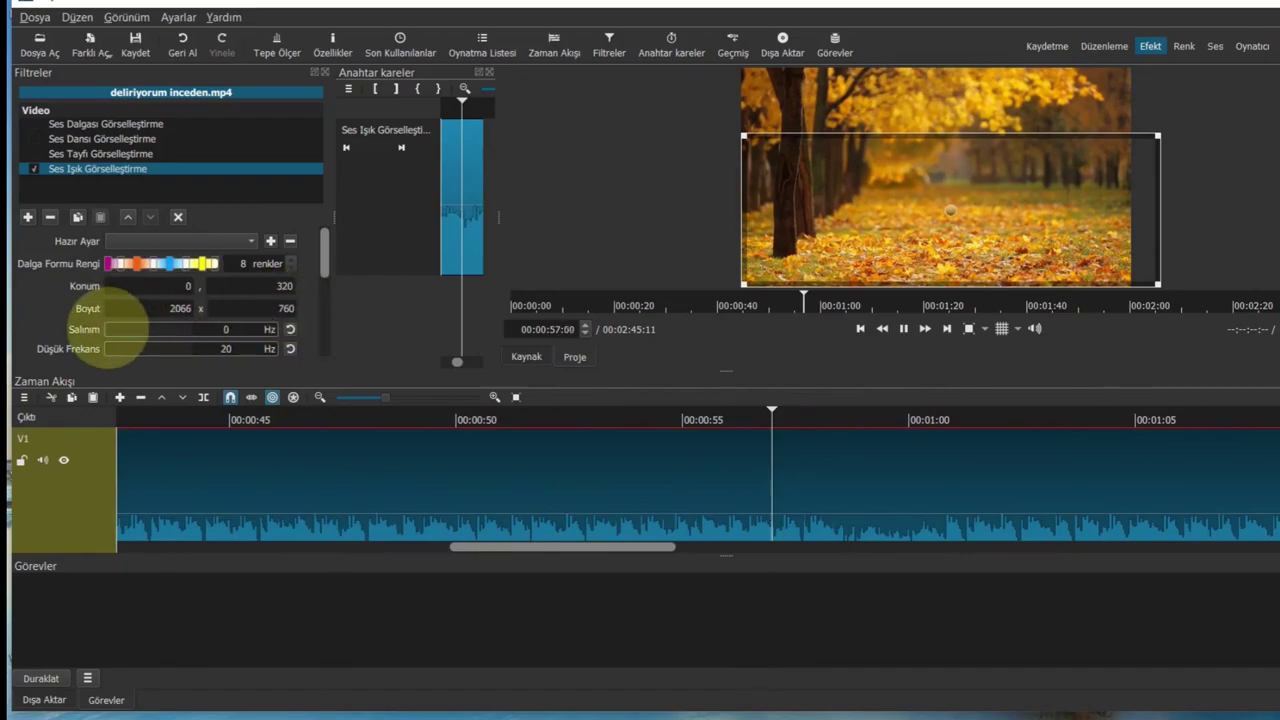
key(space)
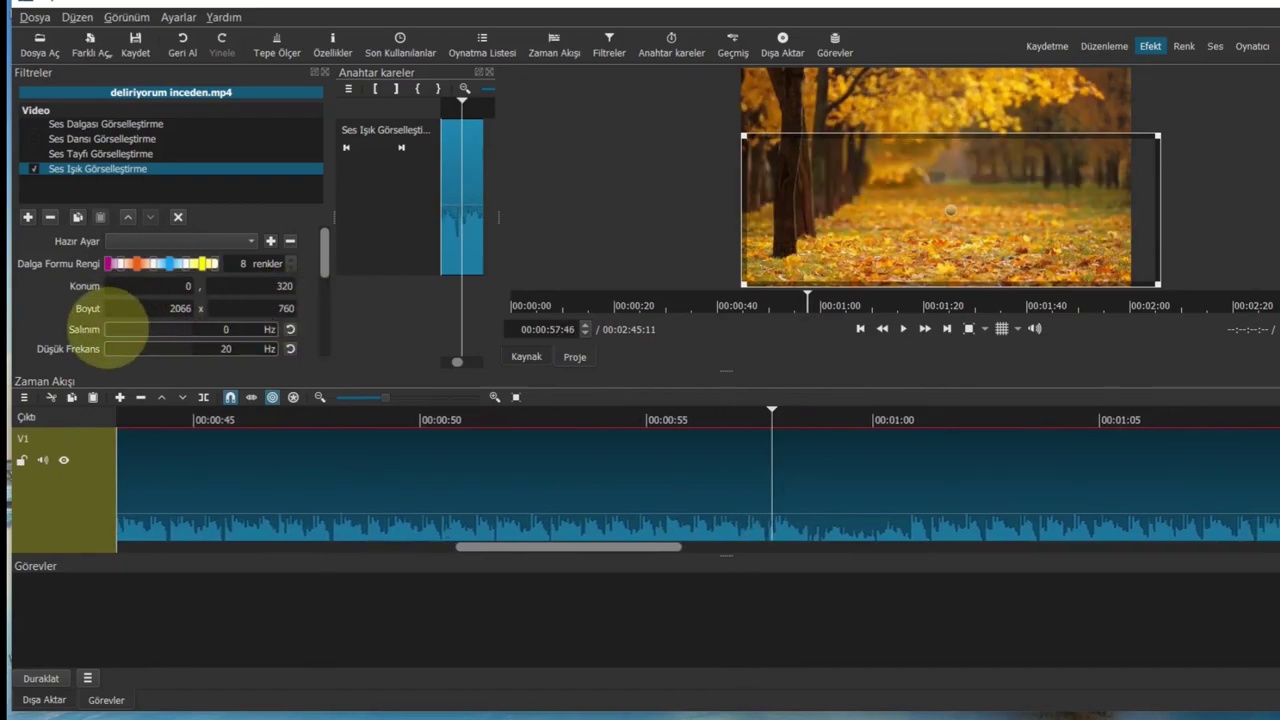
Save the light filter's settings as a preset named "ışık patlaması"
drag(329, 251, 323, 223)
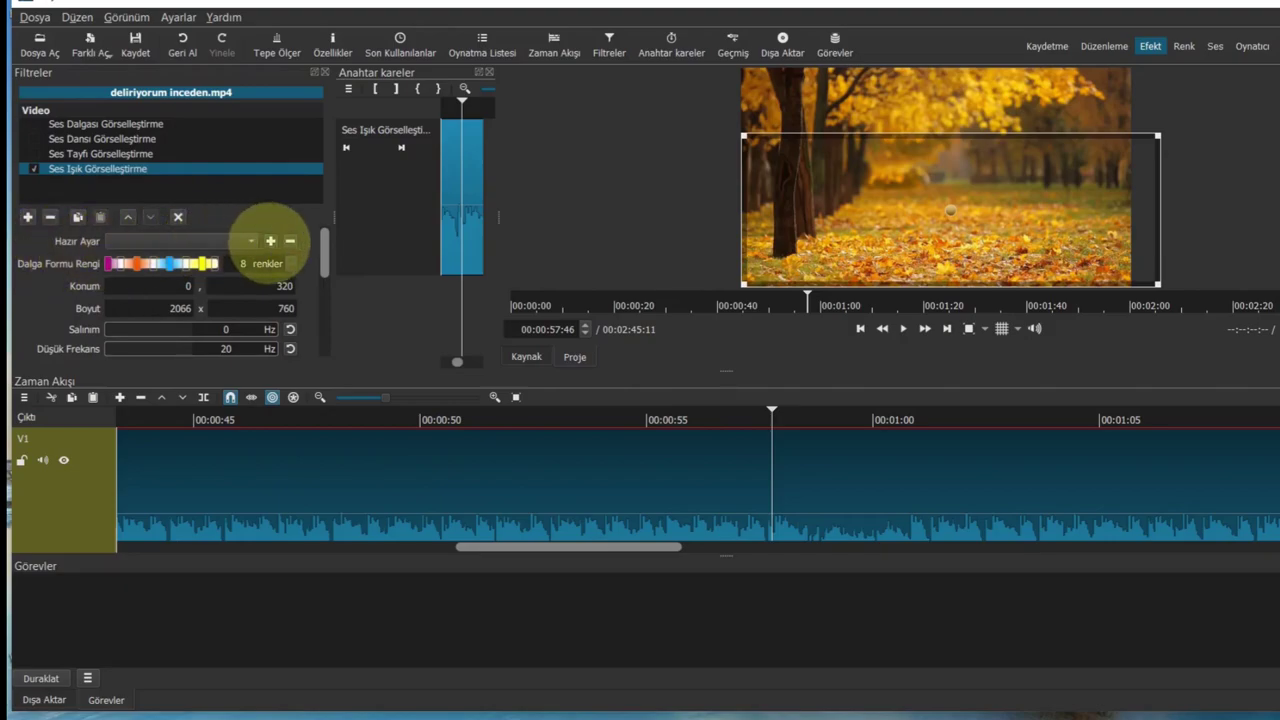
click(270, 241)
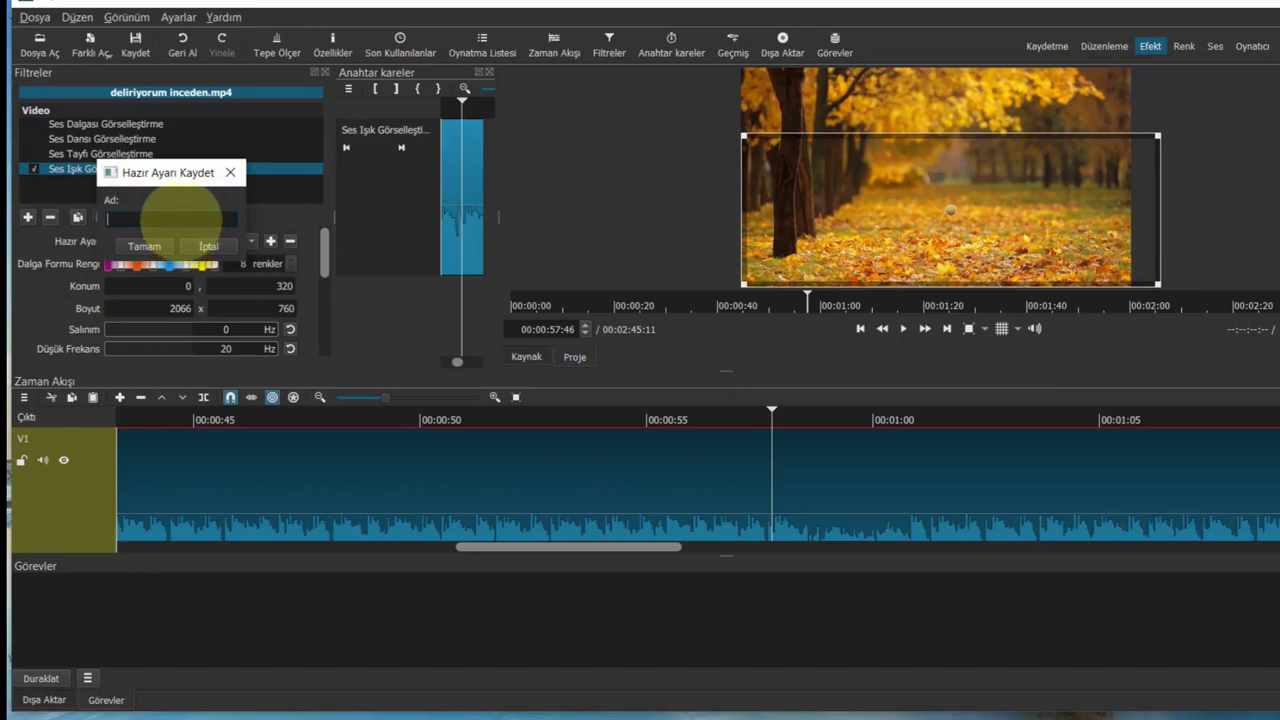
text(ışık patlaması)
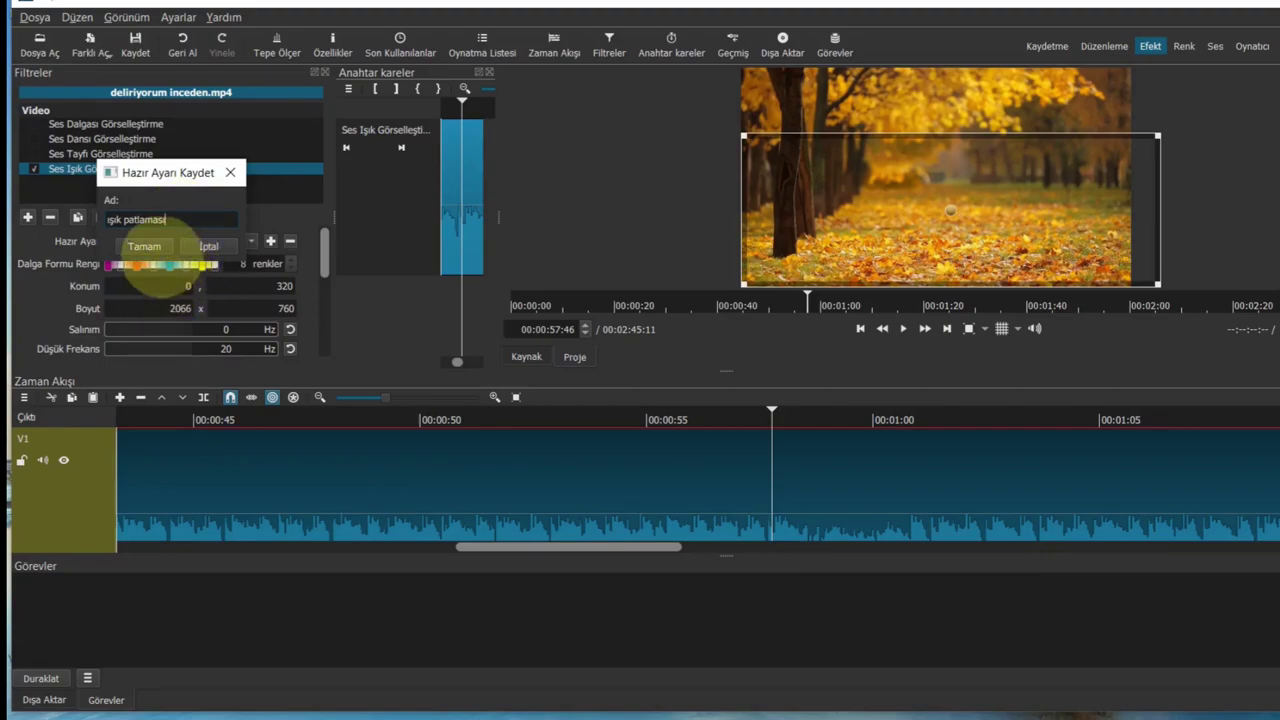
click(148, 246)
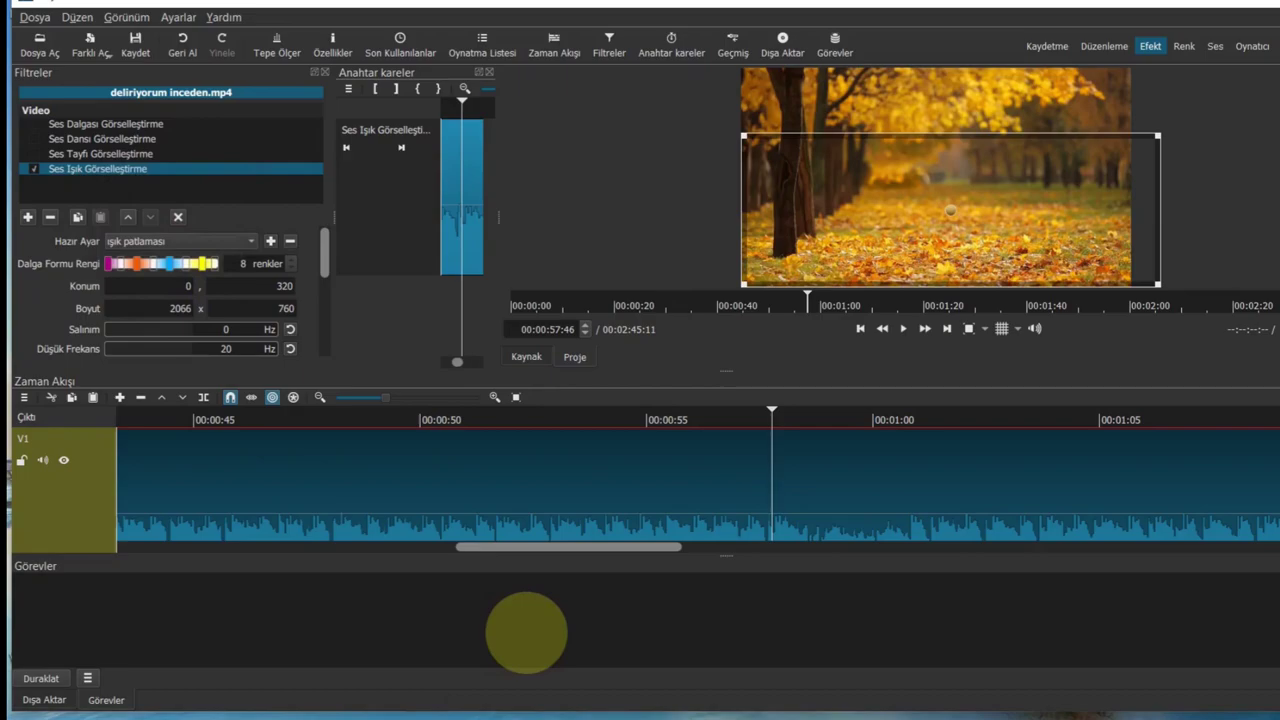